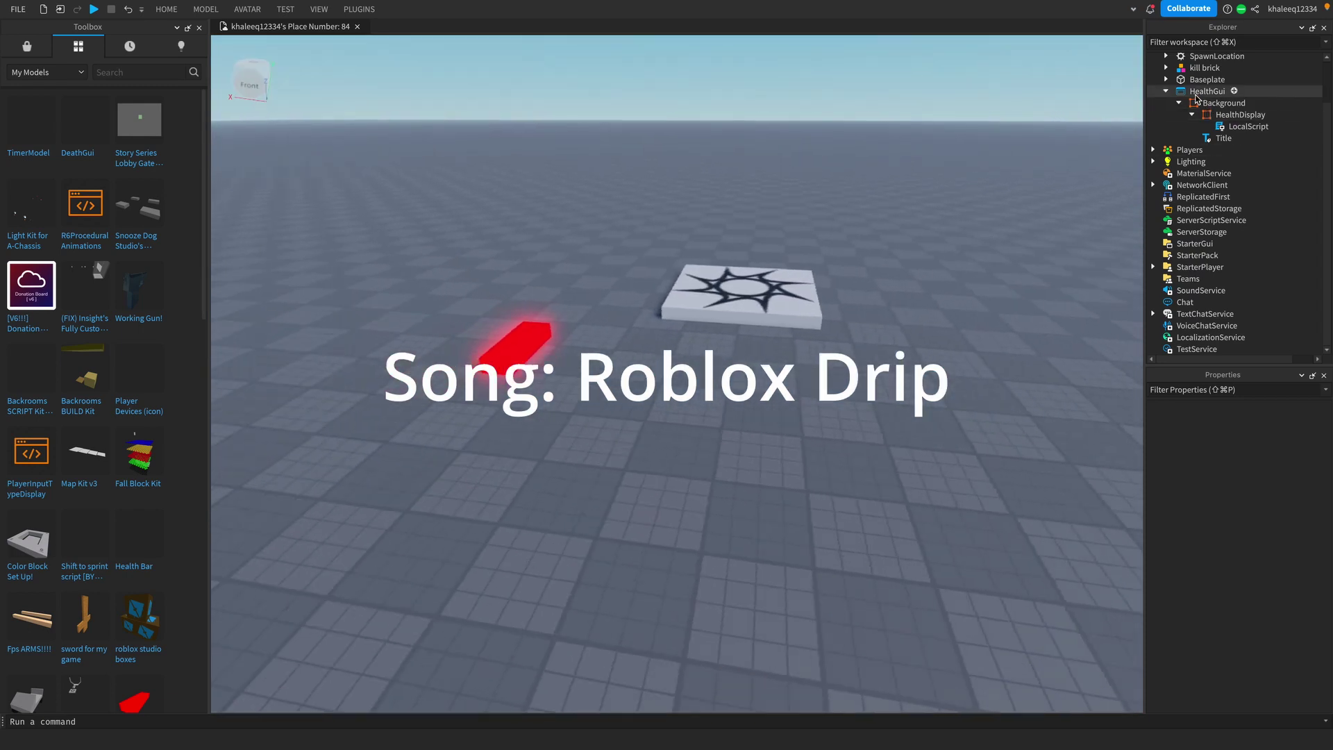
- Examine the red kill brick and the spawn location in the scene
key("d")
key("d")
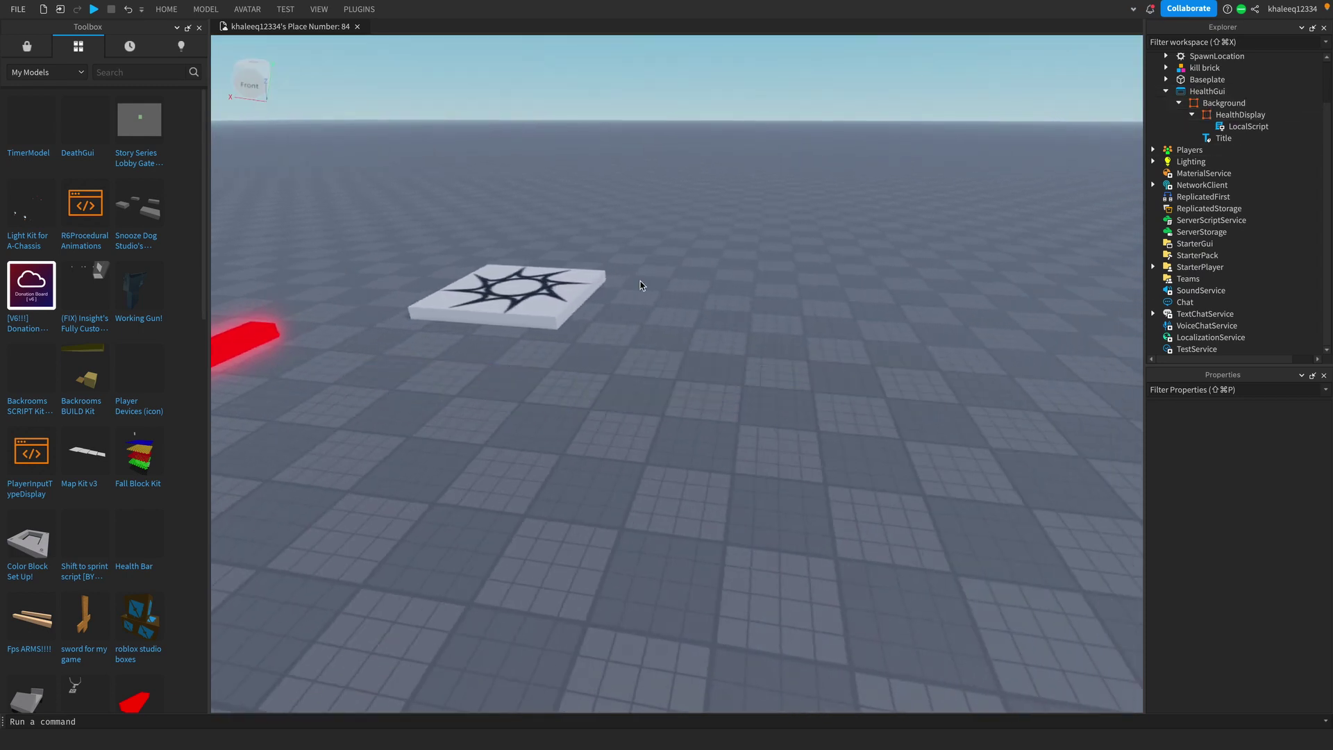
key("w")
right_click_drag(640, 281, 640, 281)
key("s")
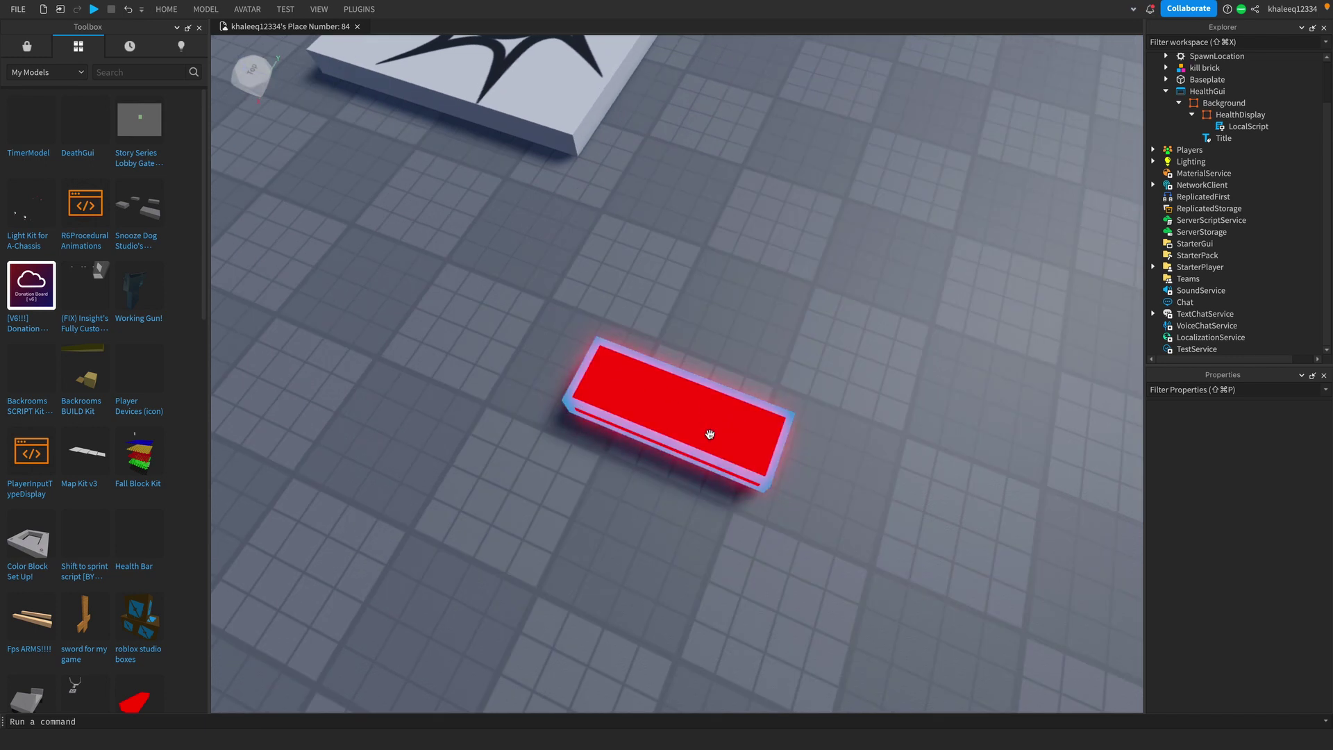
left_click_drag(710, 434, 471, 524)
left_click(650, 285)
right_click_drag(650, 285, 663, 360)
key("w")
scroll(646, 284, "down", 3)
scroll(663, 360, "up", 5)
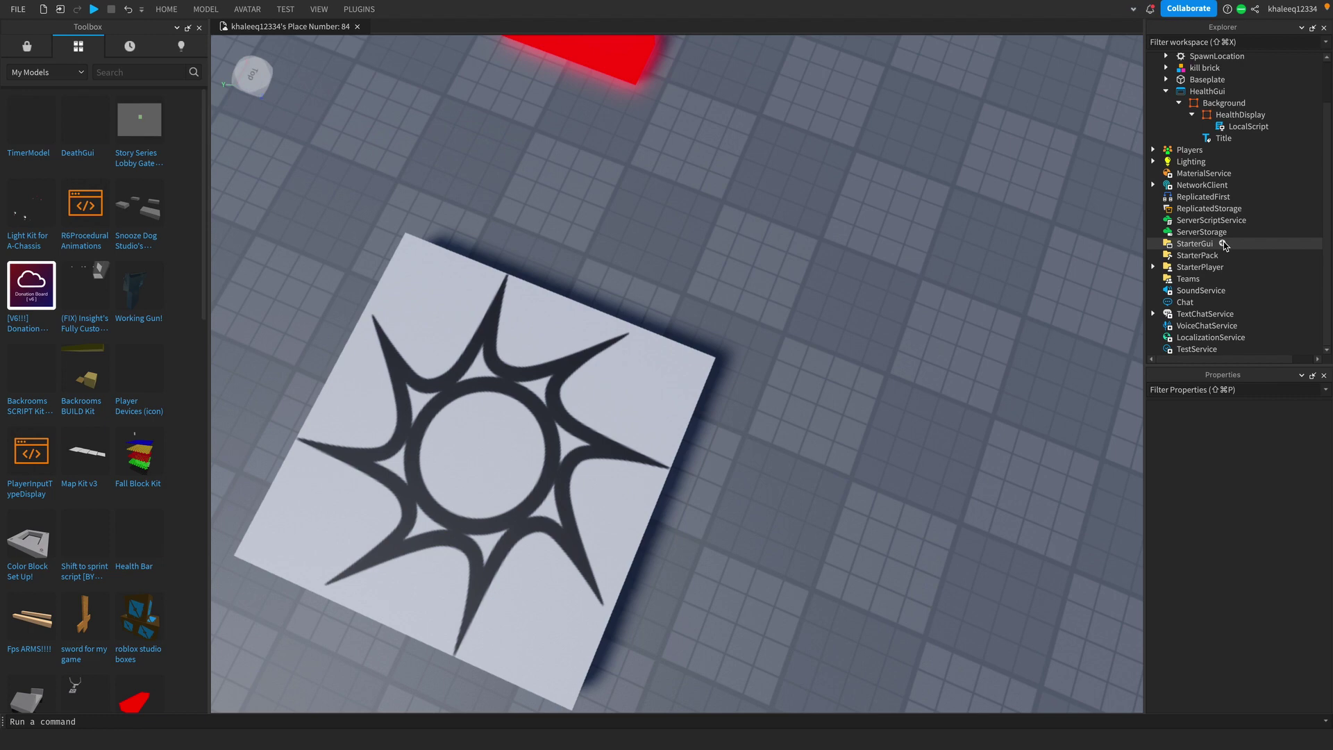
- Add a ScreenGui to StarterGui and rename it HealthGui
left_click(1224, 244)
left_click(1198, 275)
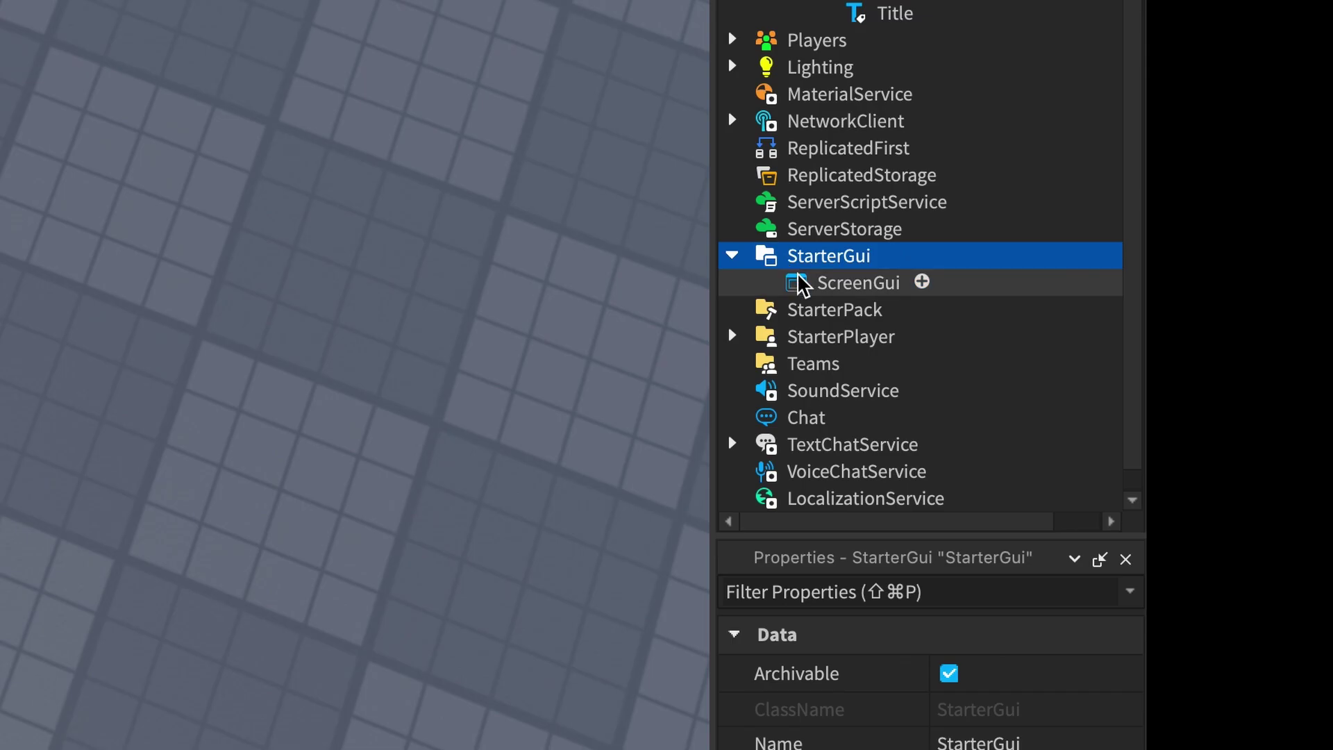
right_click(805, 282)
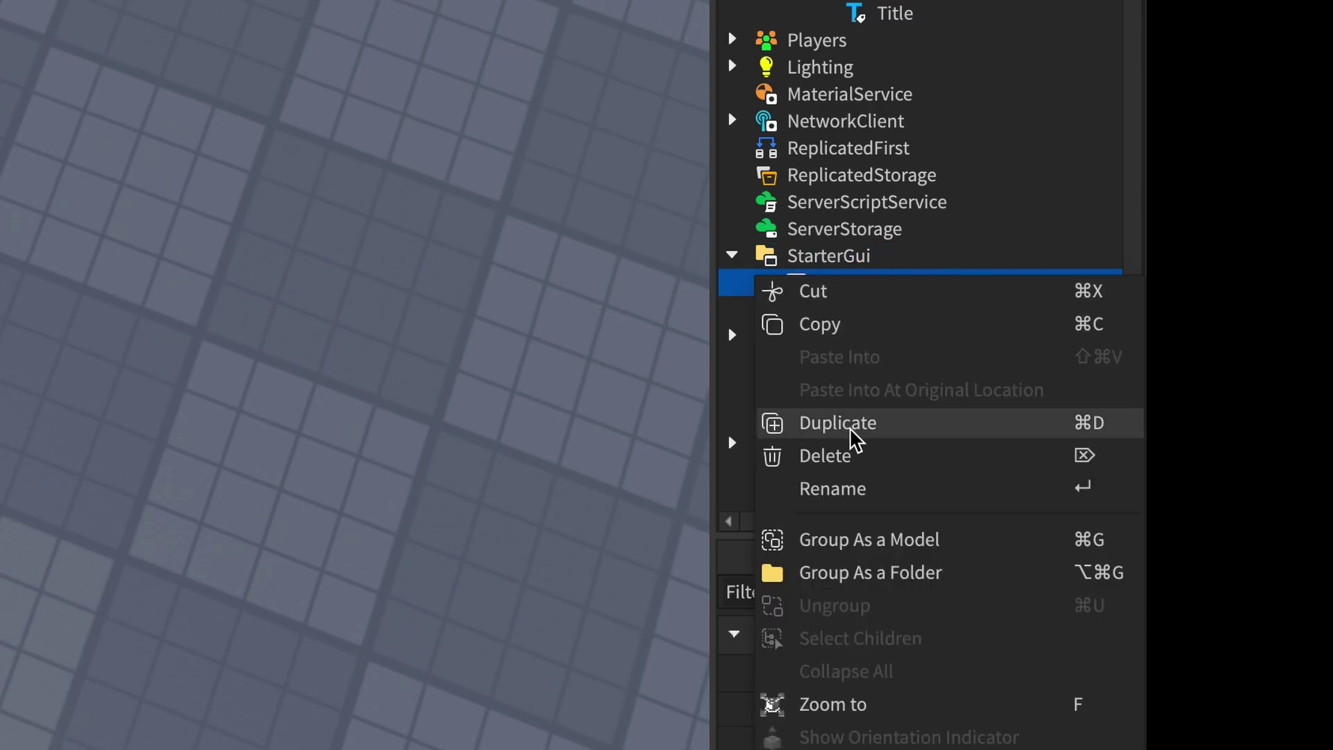
left_click(838, 506)
left_click_drag(873, 283, 799, 275)
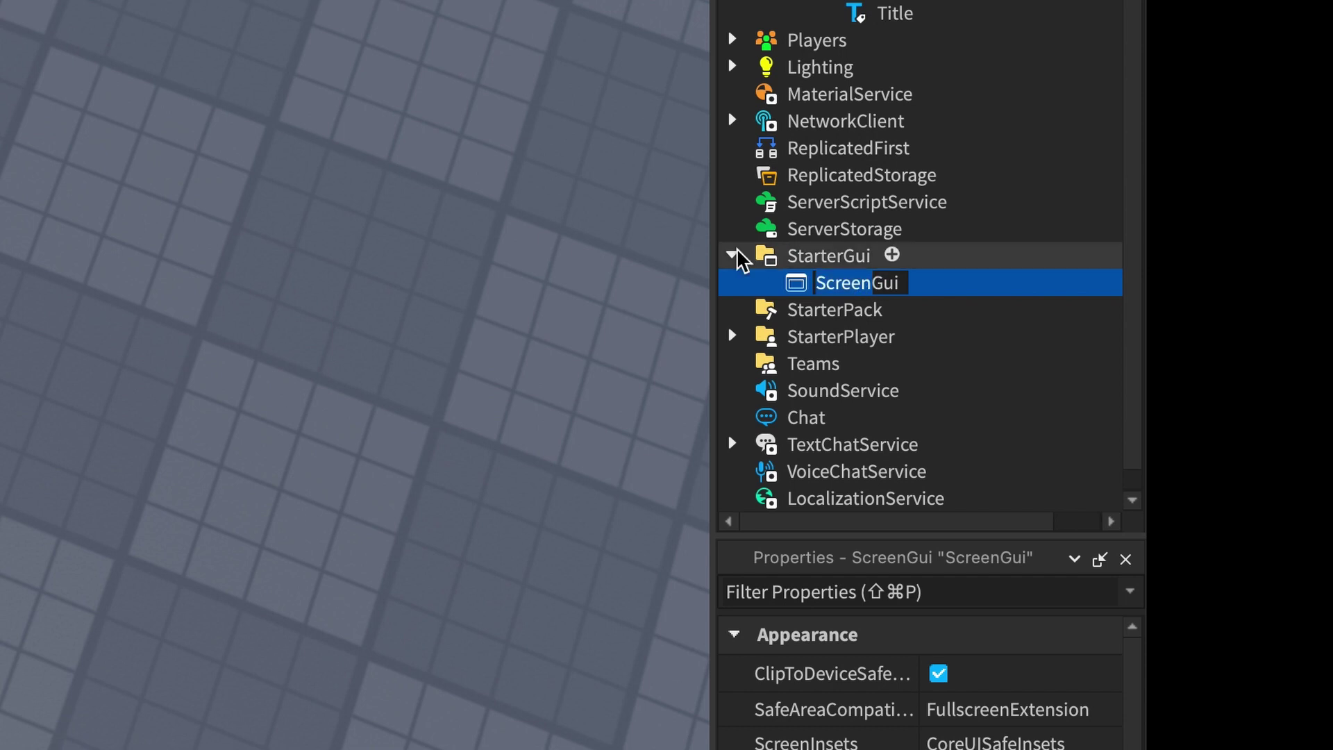
type("HealthGui")
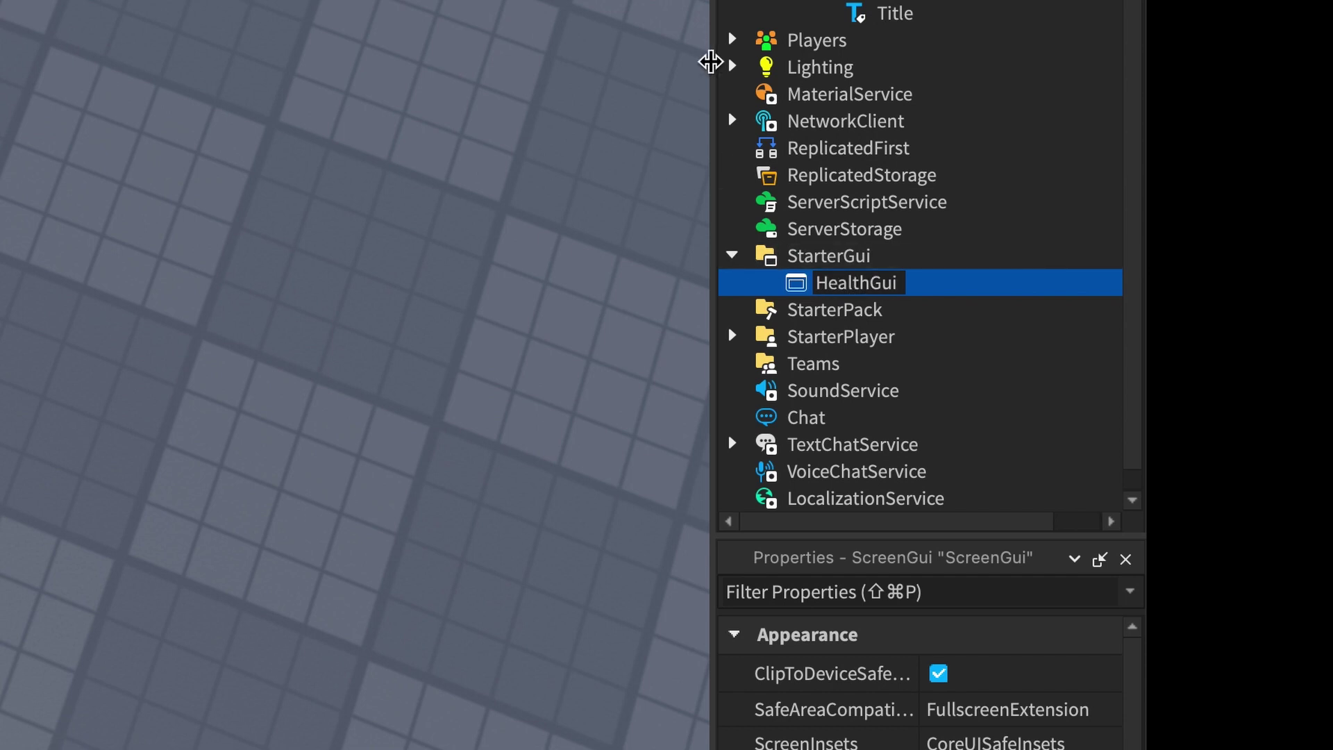
left_click(384, 247)
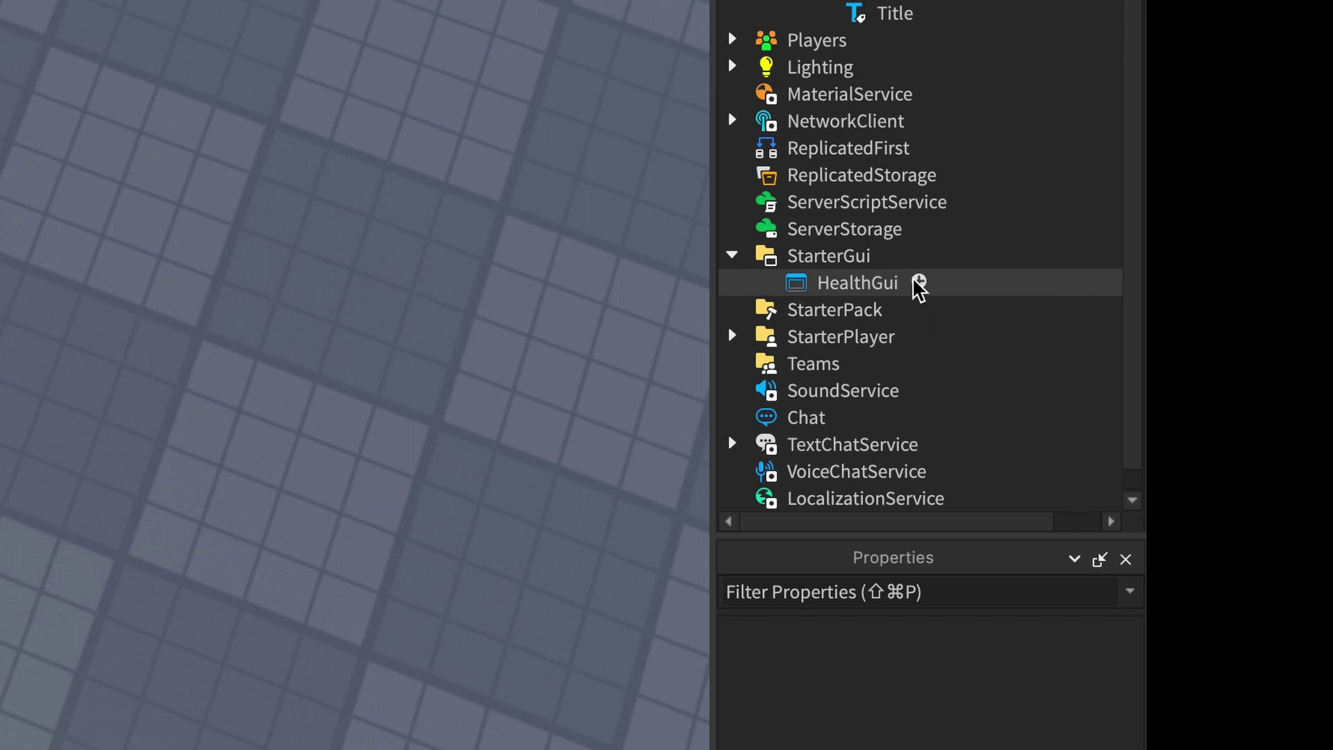
- Insert a Frame into the new HealthGui, enlarge it to about 482 x 335 and place it over the open baseplate
left_click(919, 281)
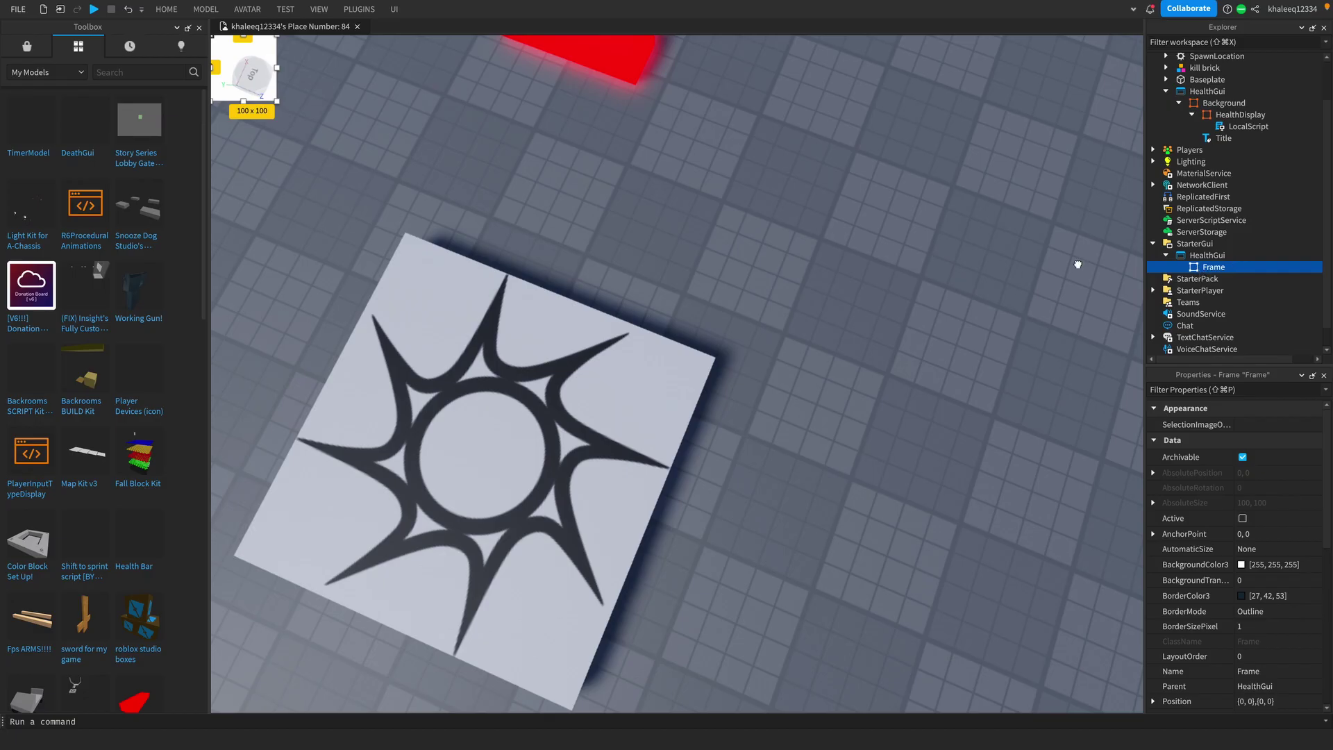
left_click_drag(282, 109, 1087, 501)
left_click(738, 405)
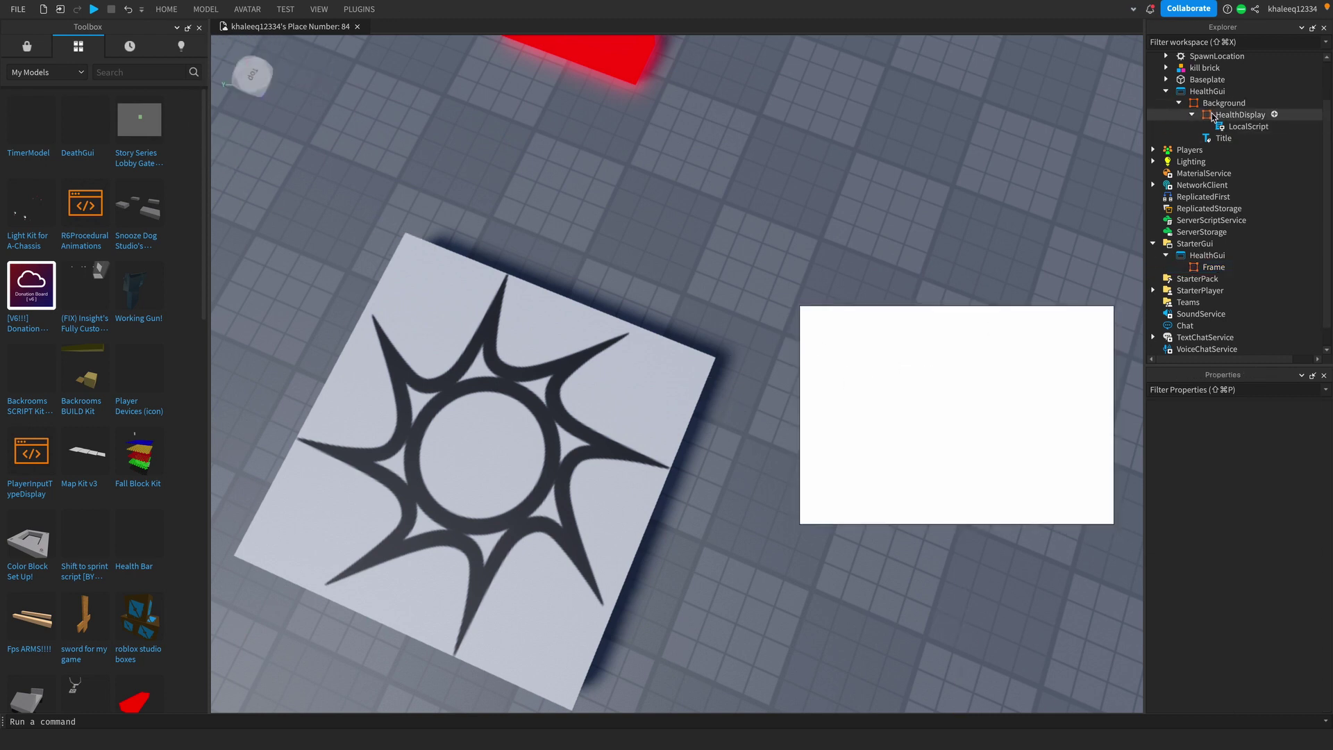
- Rename the frame inside StarterGui's HealthGui as Background
left_click(1212, 267)
right_click(1212, 267)
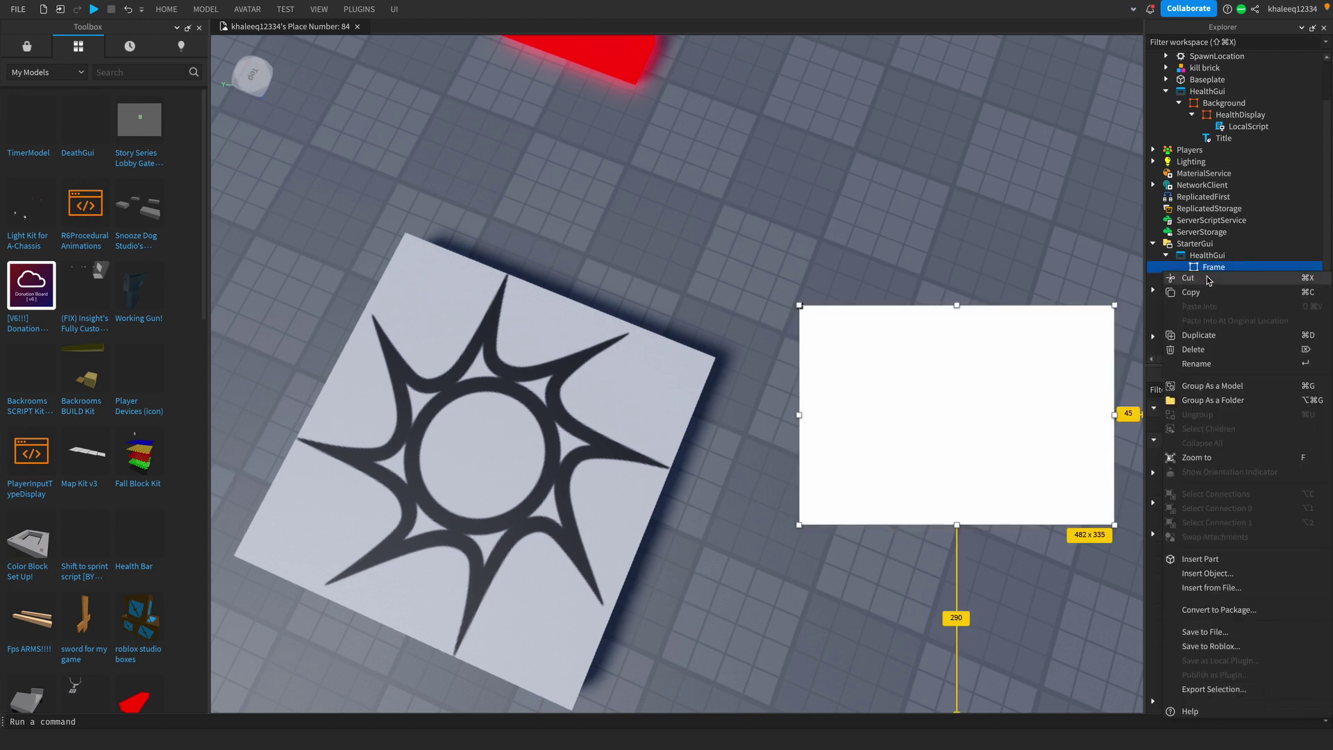
left_click(1206, 366)
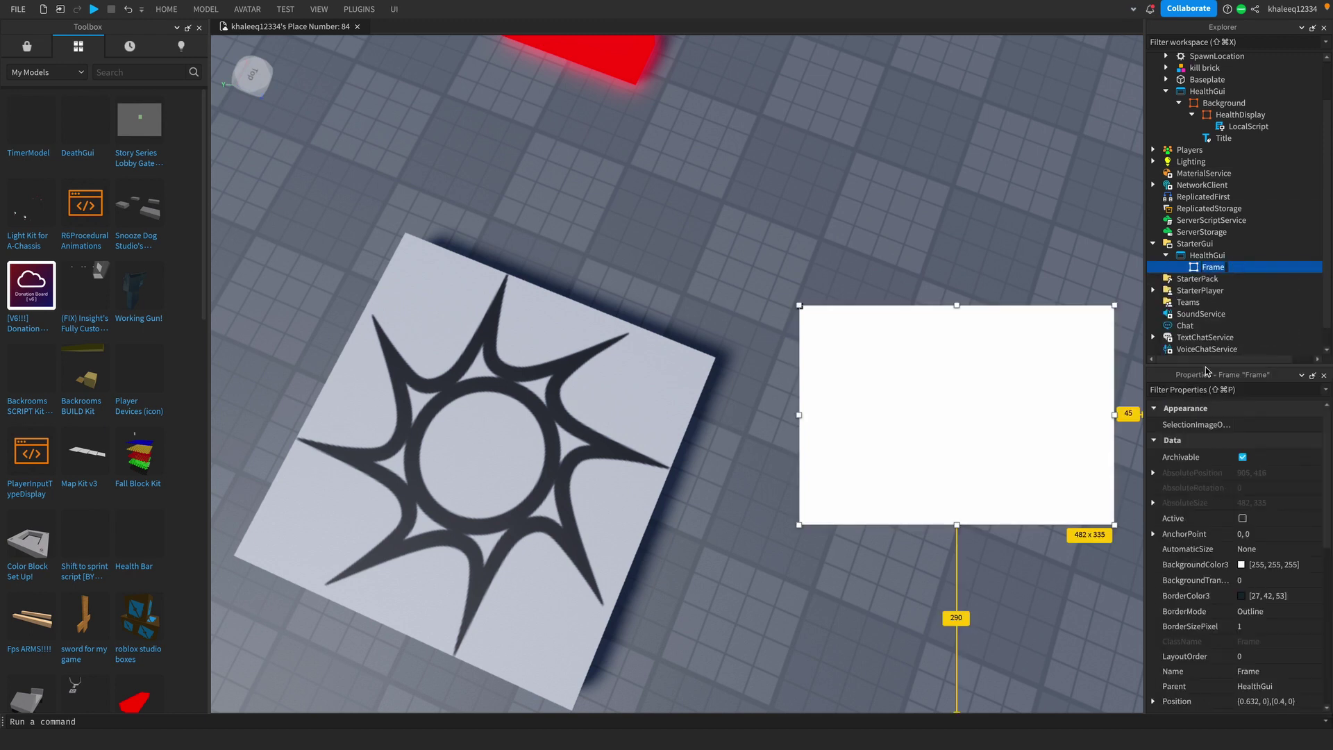
type("Background")
left_click(970, 408)
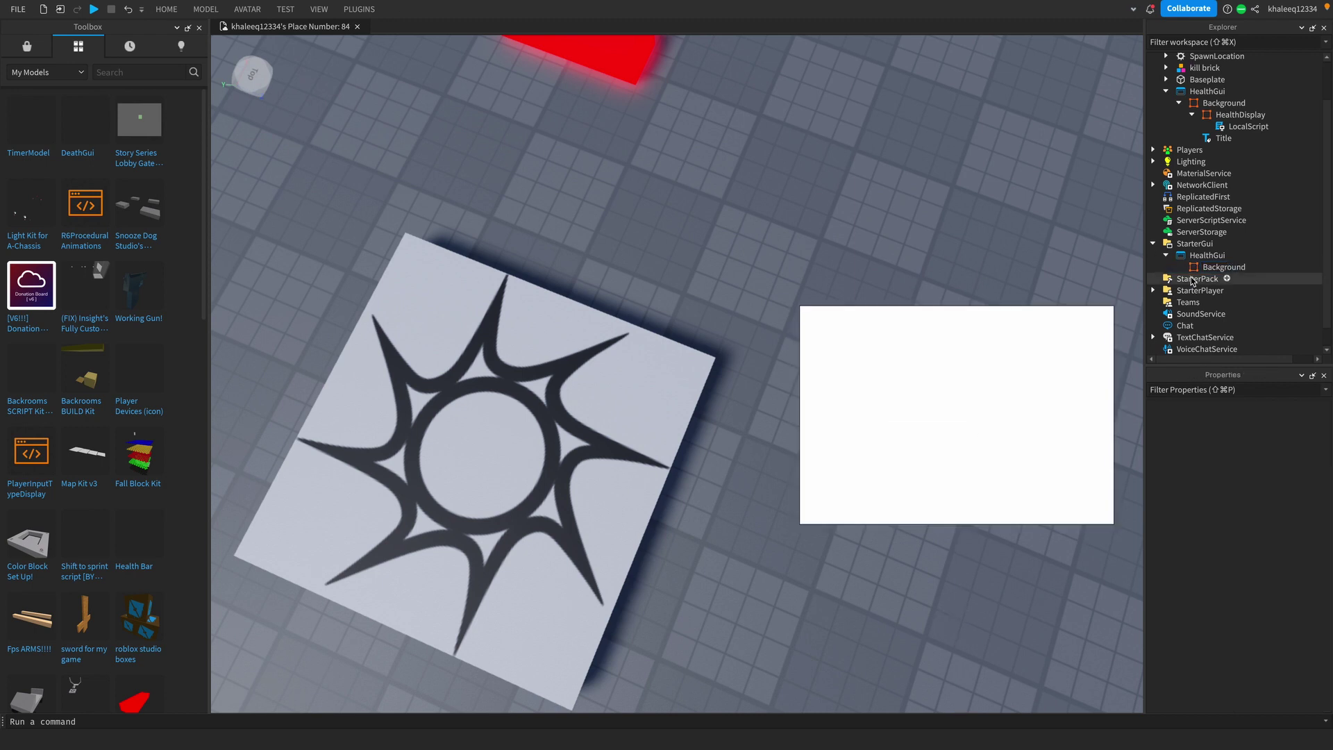
- Move the Background frame to the lower middle of the game view and set its border size to 8 pixels
left_click(898, 384)
left_click_drag(856, 478, 554, 645)
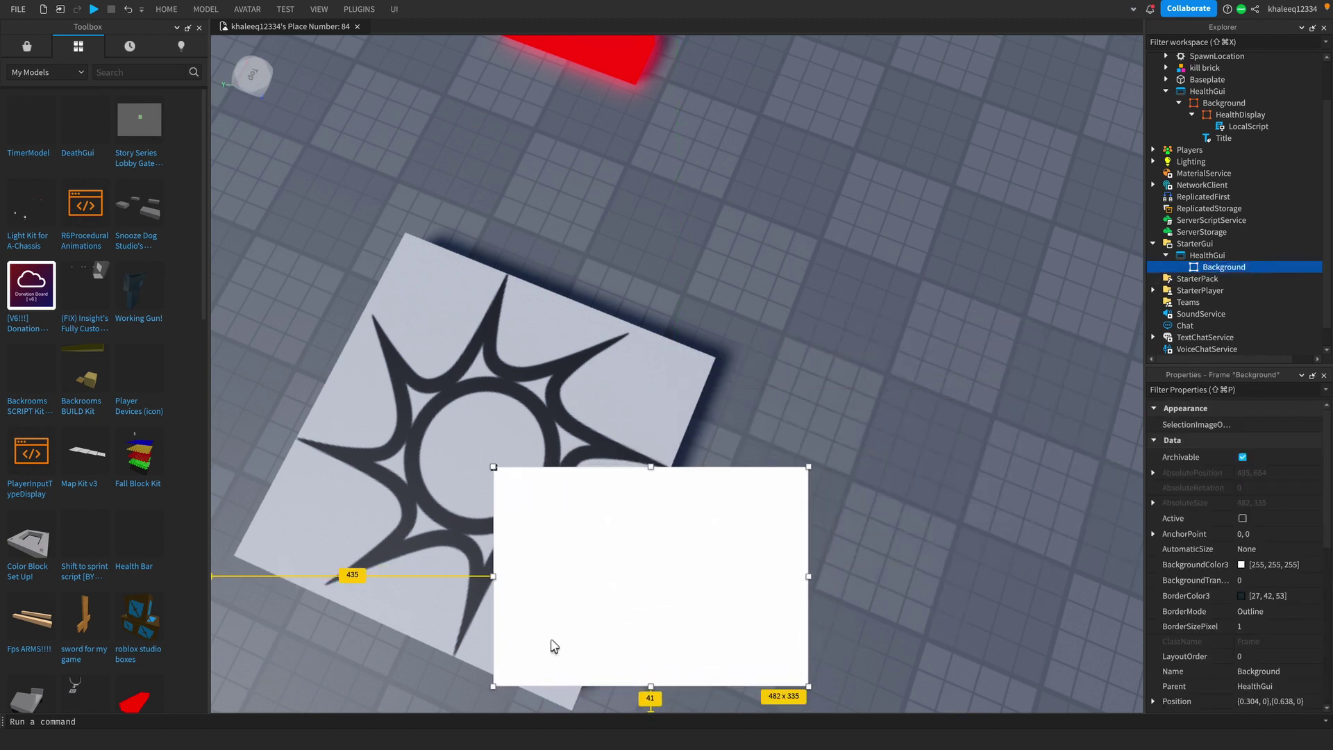
left_click(1257, 627)
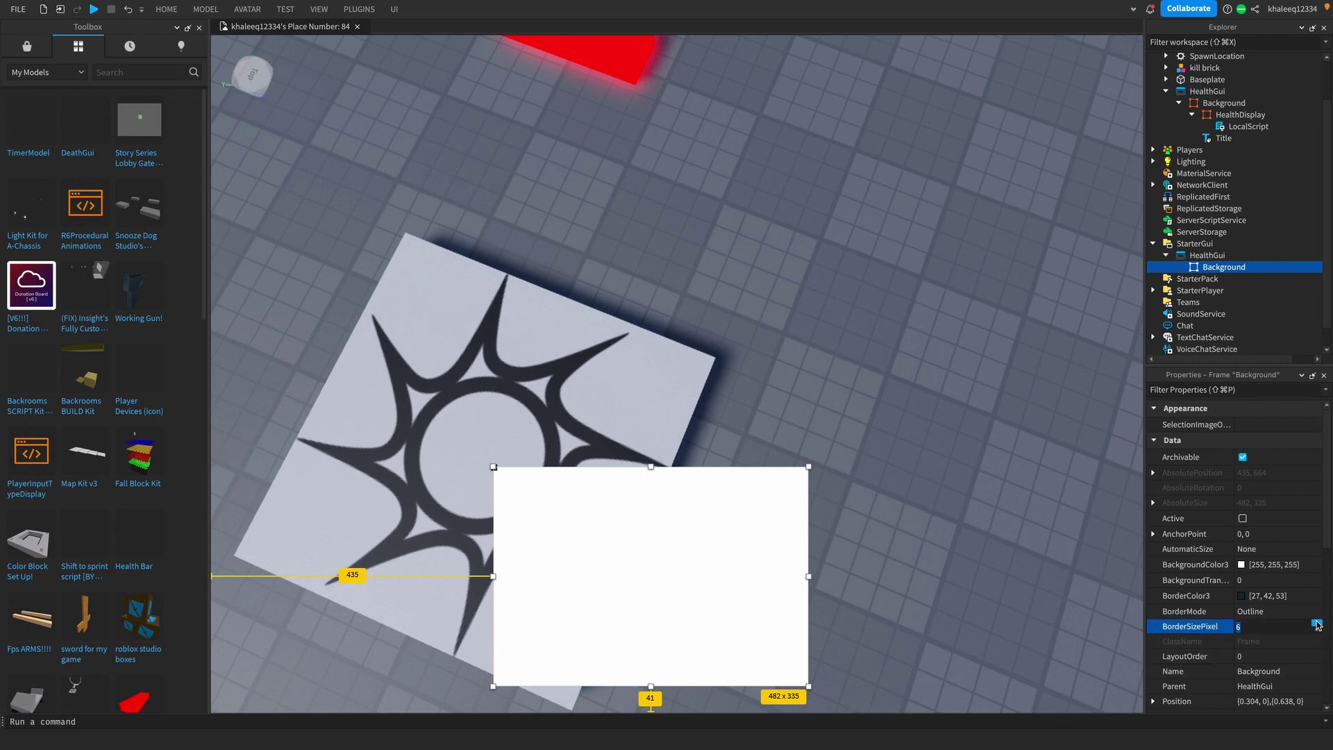
left_click(930, 504)
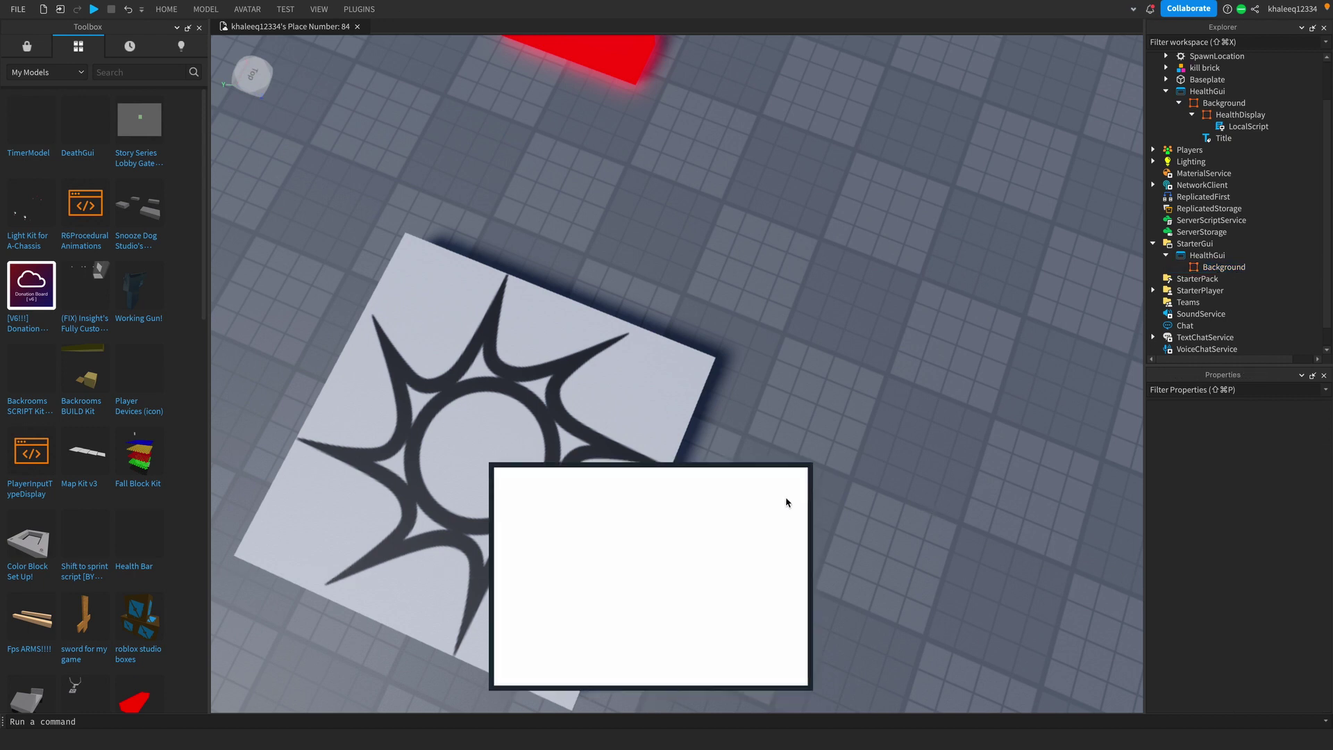
- Reshape the Background frame into a thin horizontal bar of about 664 x 43, roughly centred near the lower edge of the game view
left_click(1224, 267)
left_click_drag(811, 466, 929, 663)
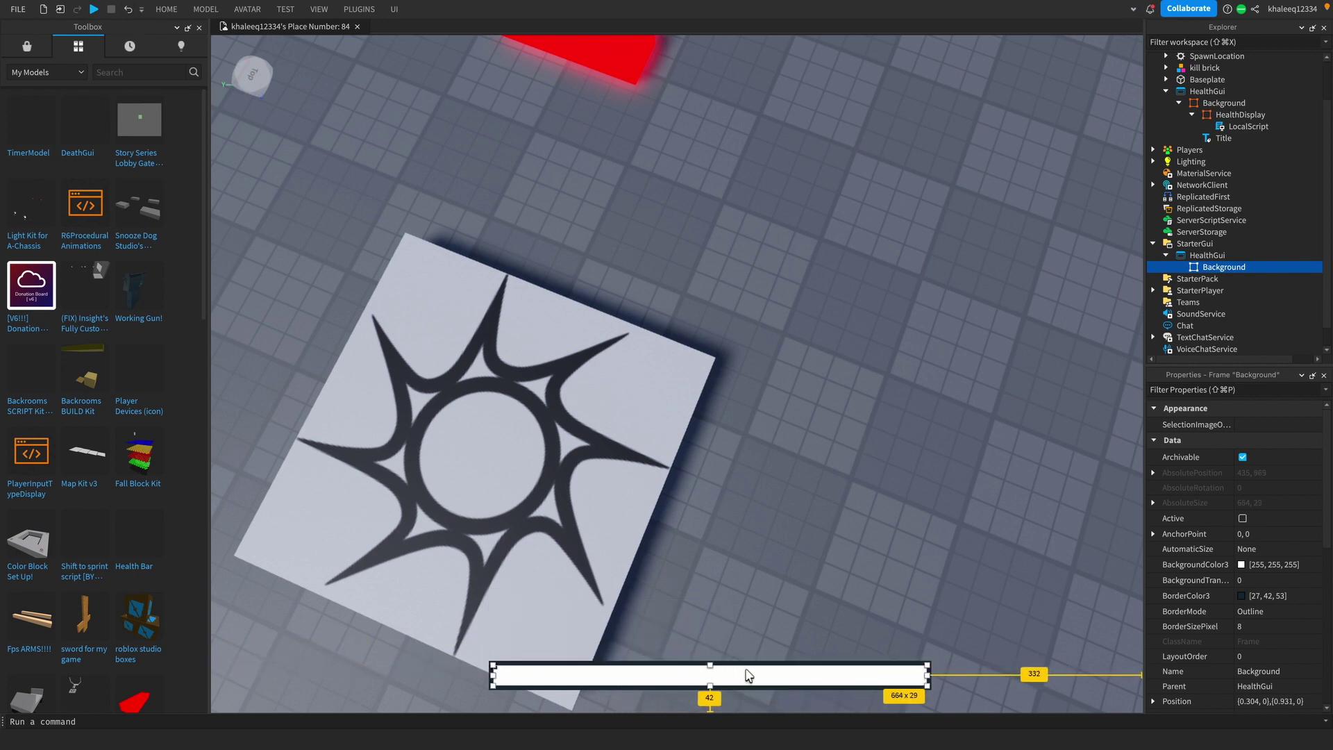
left_click_drag(710, 665, 719, 587)
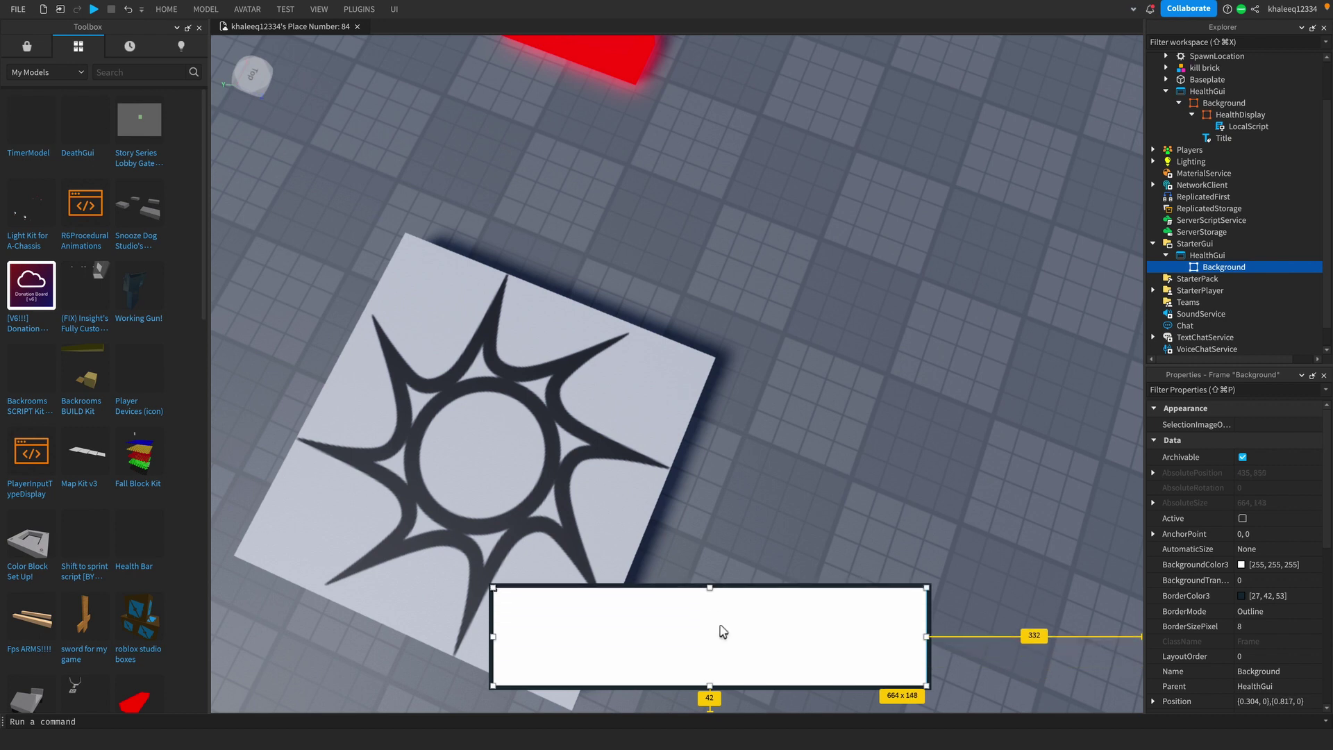
left_click_drag(709, 685, 739, 623)
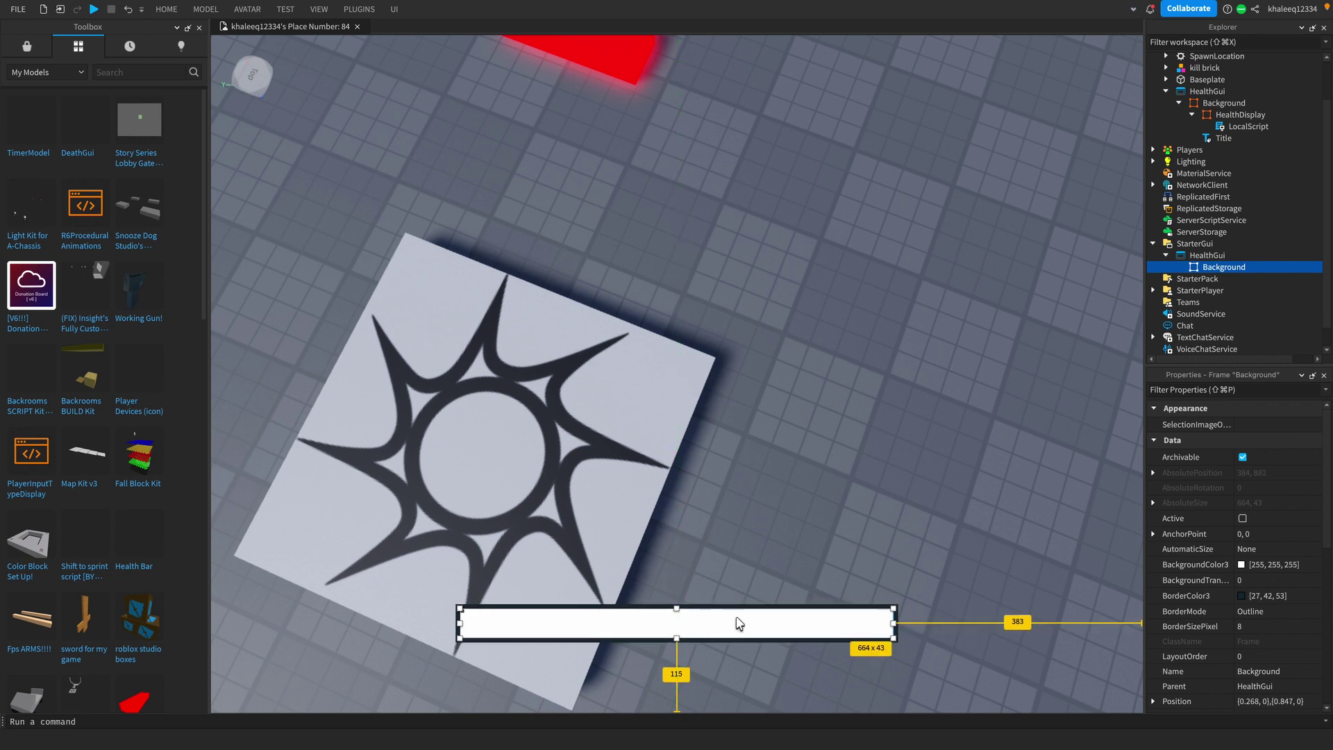
left_click(865, 423)
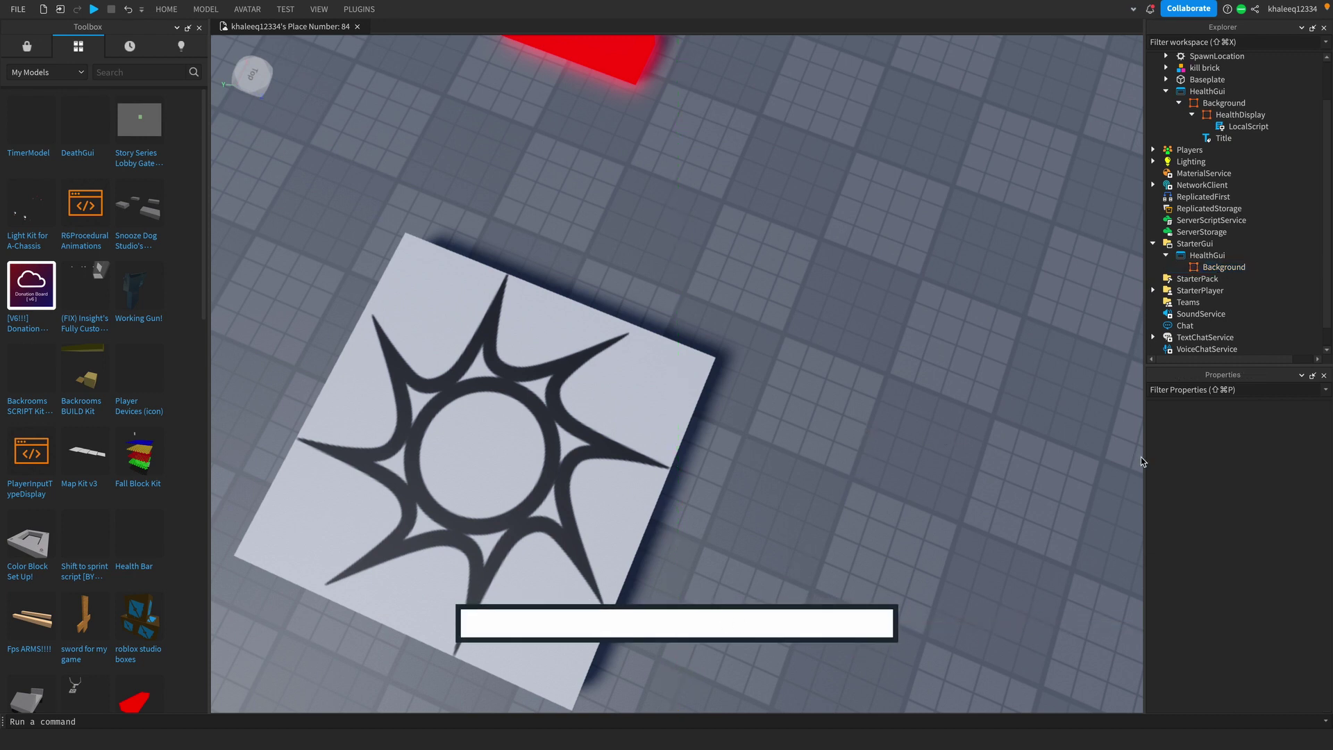
- Duplicate the Background frame and set the copy's border size to 0
left_click(1222, 268)
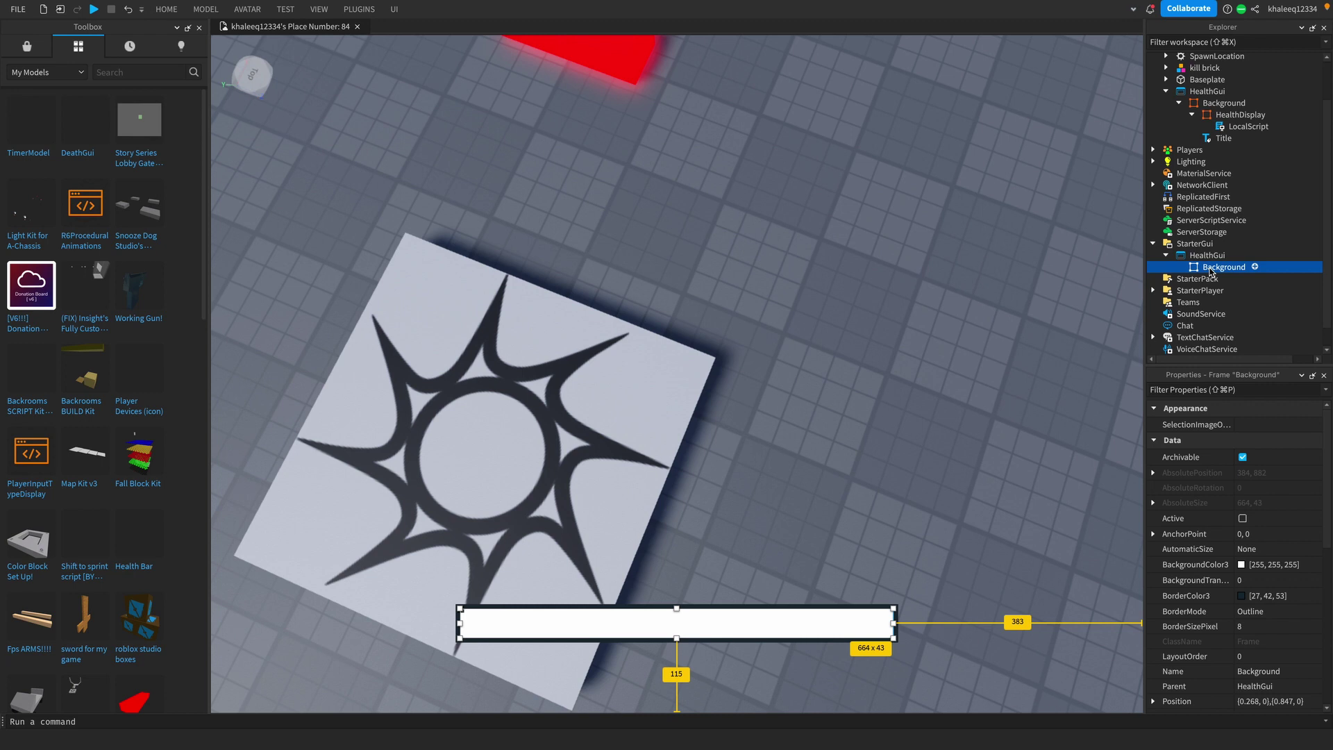
key("ctrl+d")
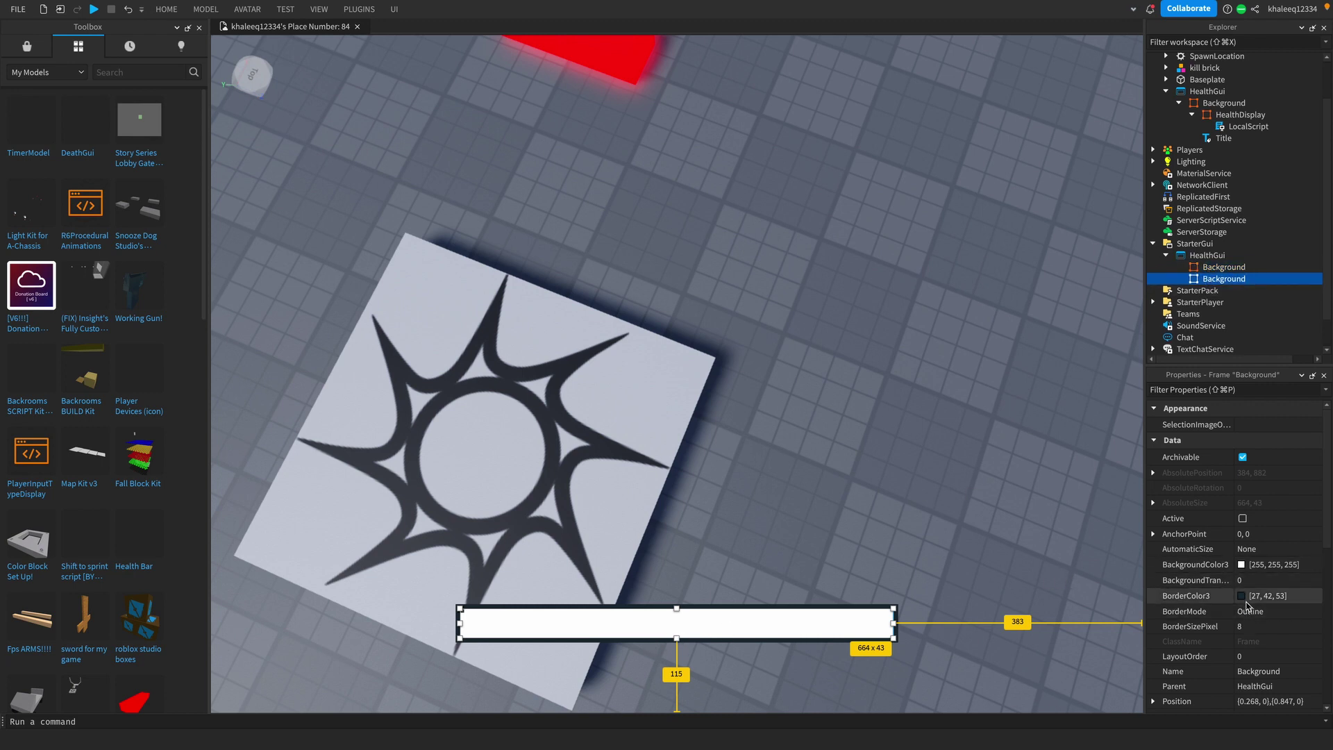
left_click(1254, 626)
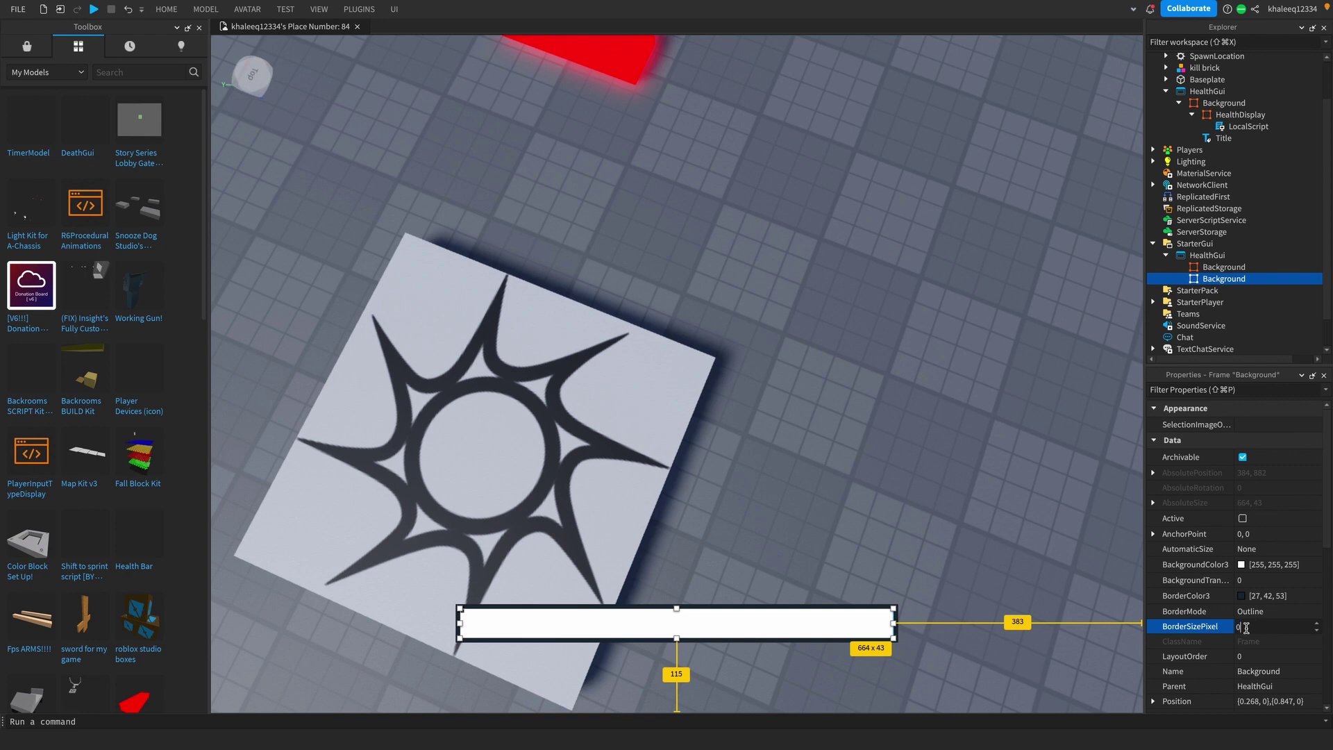
type("0")
key("Return")
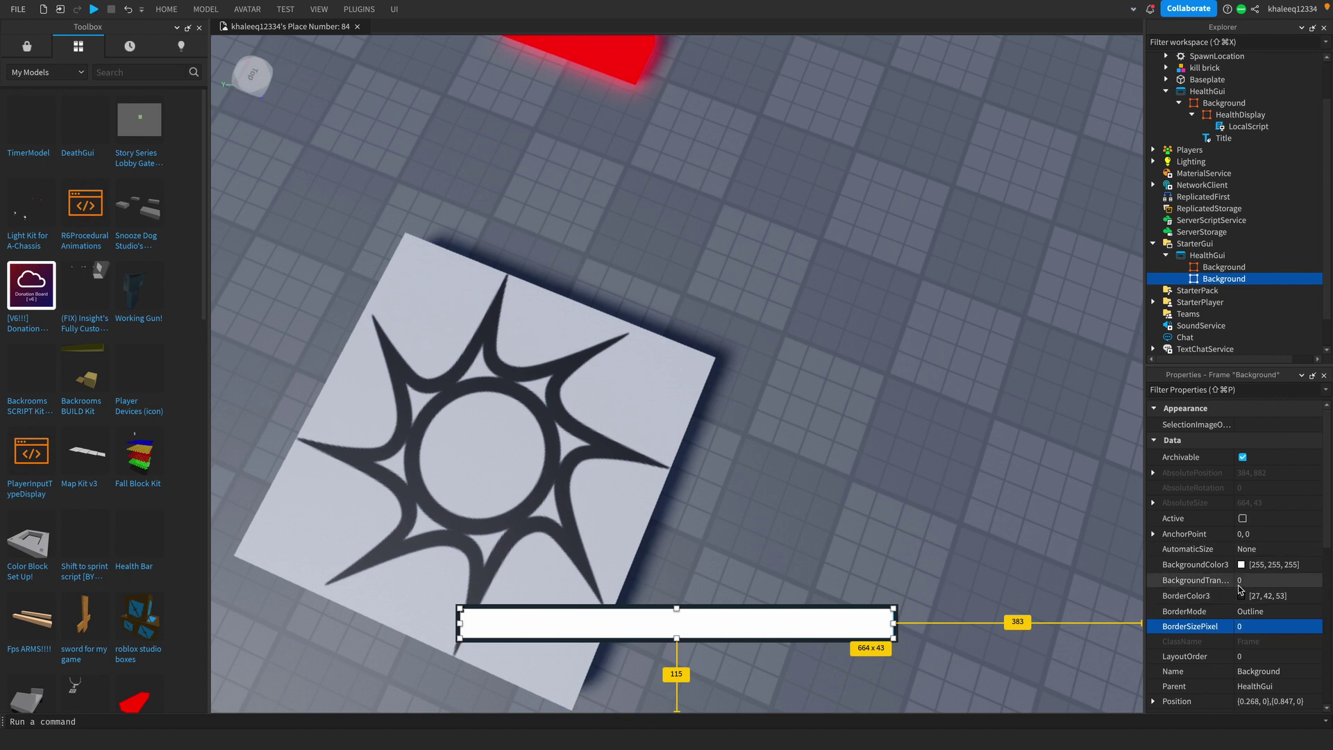
- Set the duplicate frame's background color to bright green (44, 255, 0)
left_click(1242, 565)
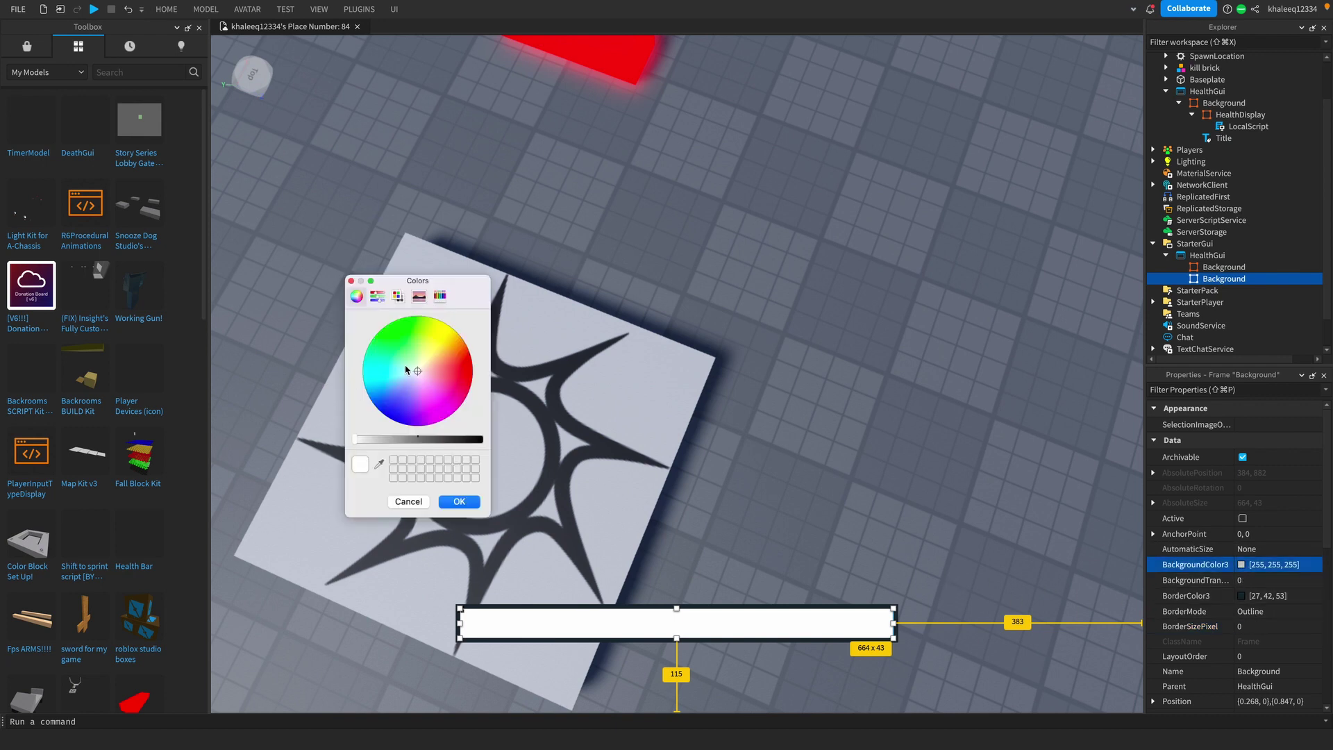
left_click_drag(406, 370, 399, 322)
left_click(473, 499)
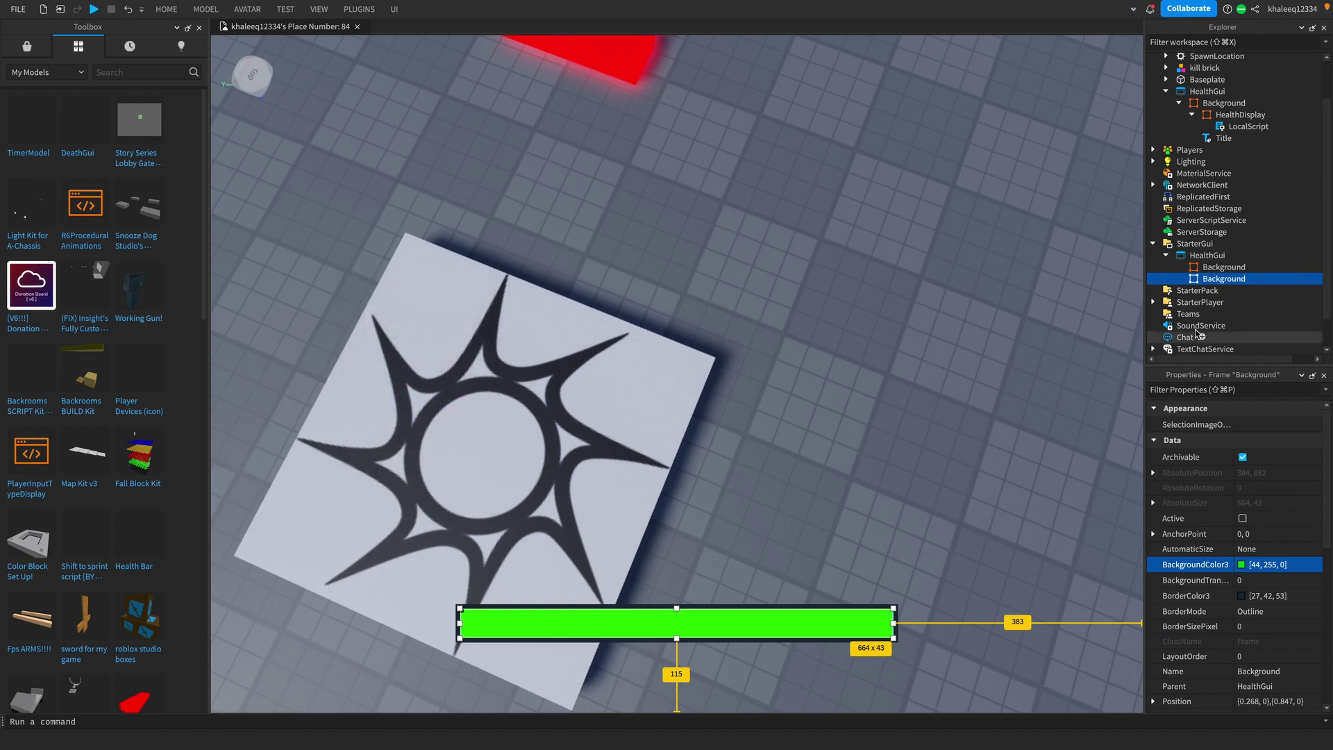
- Set the original Background frame's background color to red (255, 0, 9)
left_click(1211, 267)
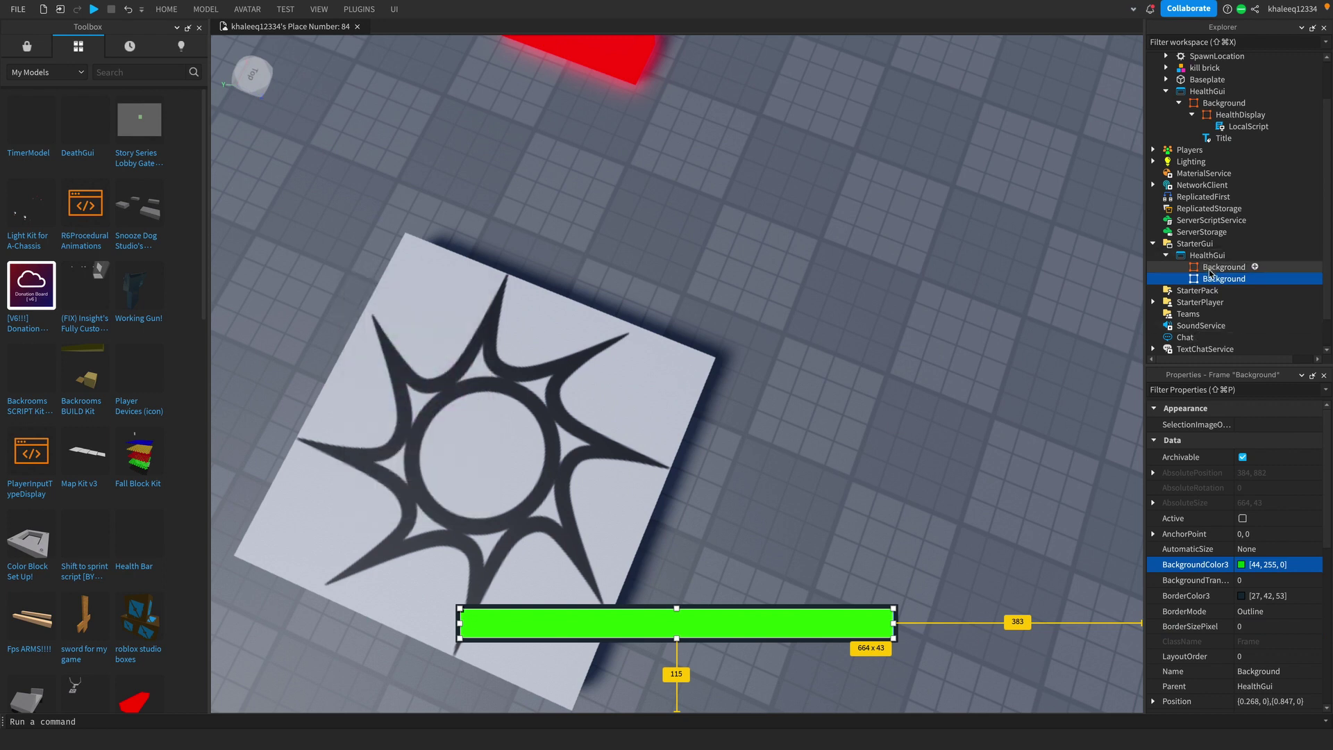
left_click(1241, 565)
left_click_drag(442, 391, 536, 381)
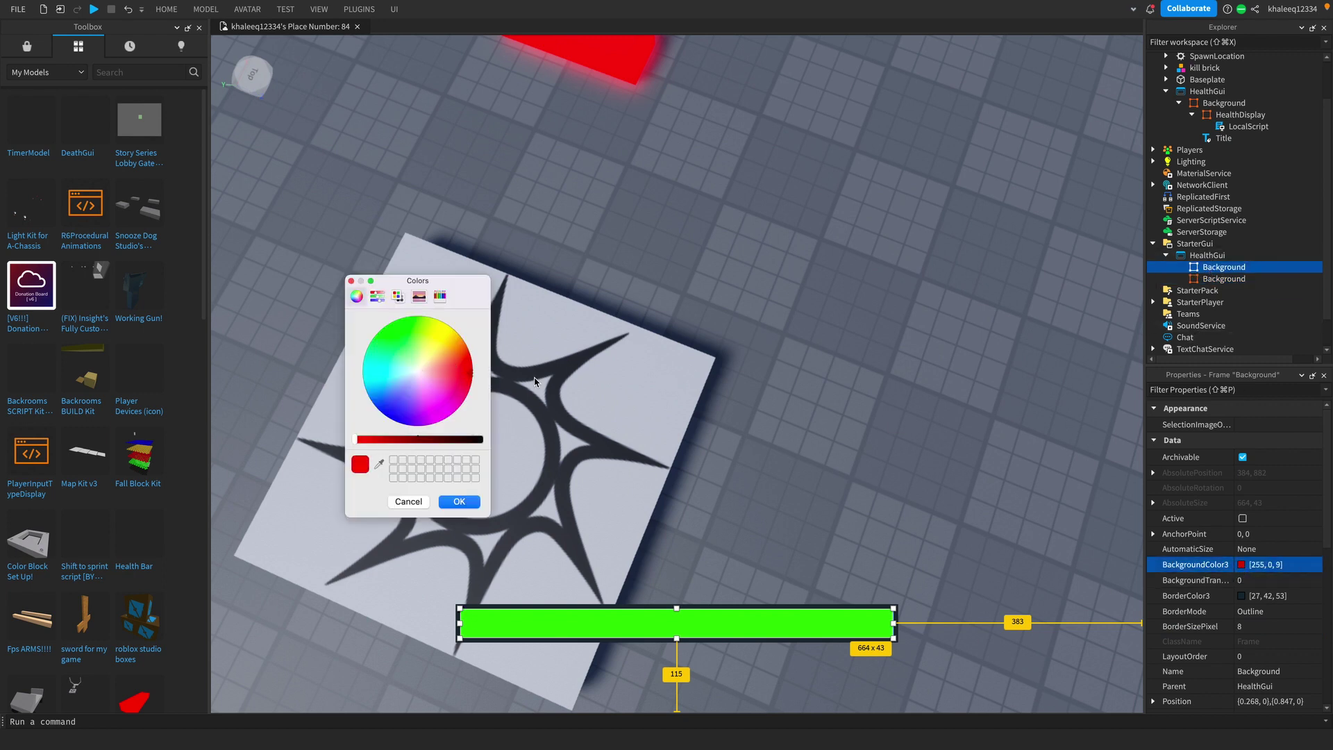
left_click(459, 506)
- Rename the green duplicate frame as HEalthDisplay
right_click(1213, 279)
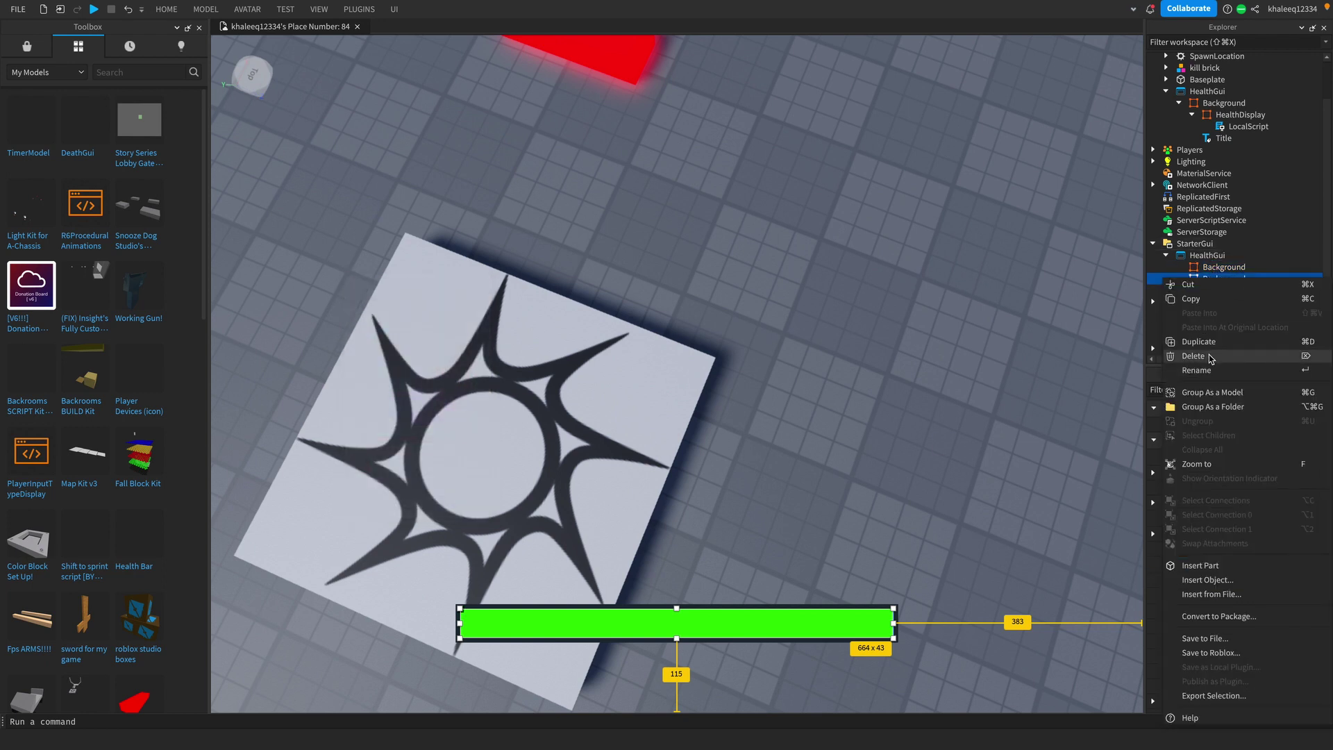
left_click(1208, 370)
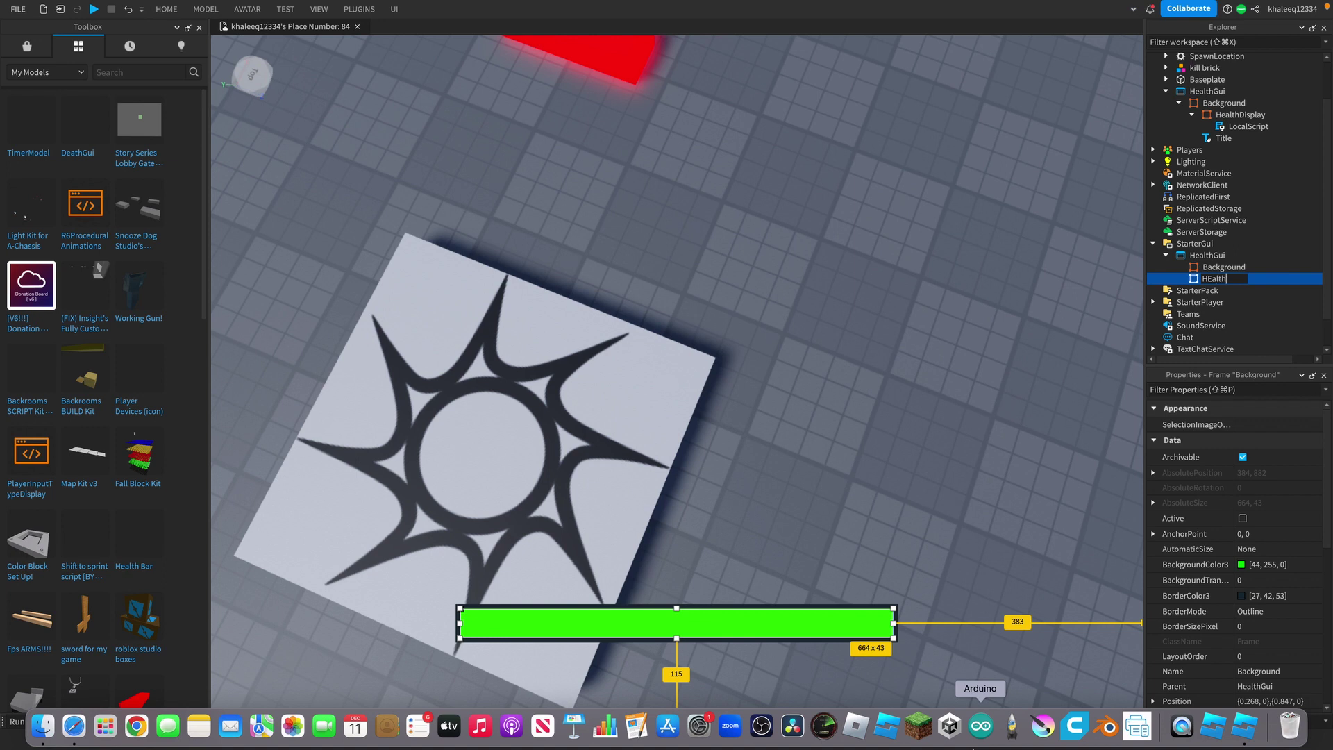
type("HEalthDisplay")
key("Return")
right_click(1230, 276)
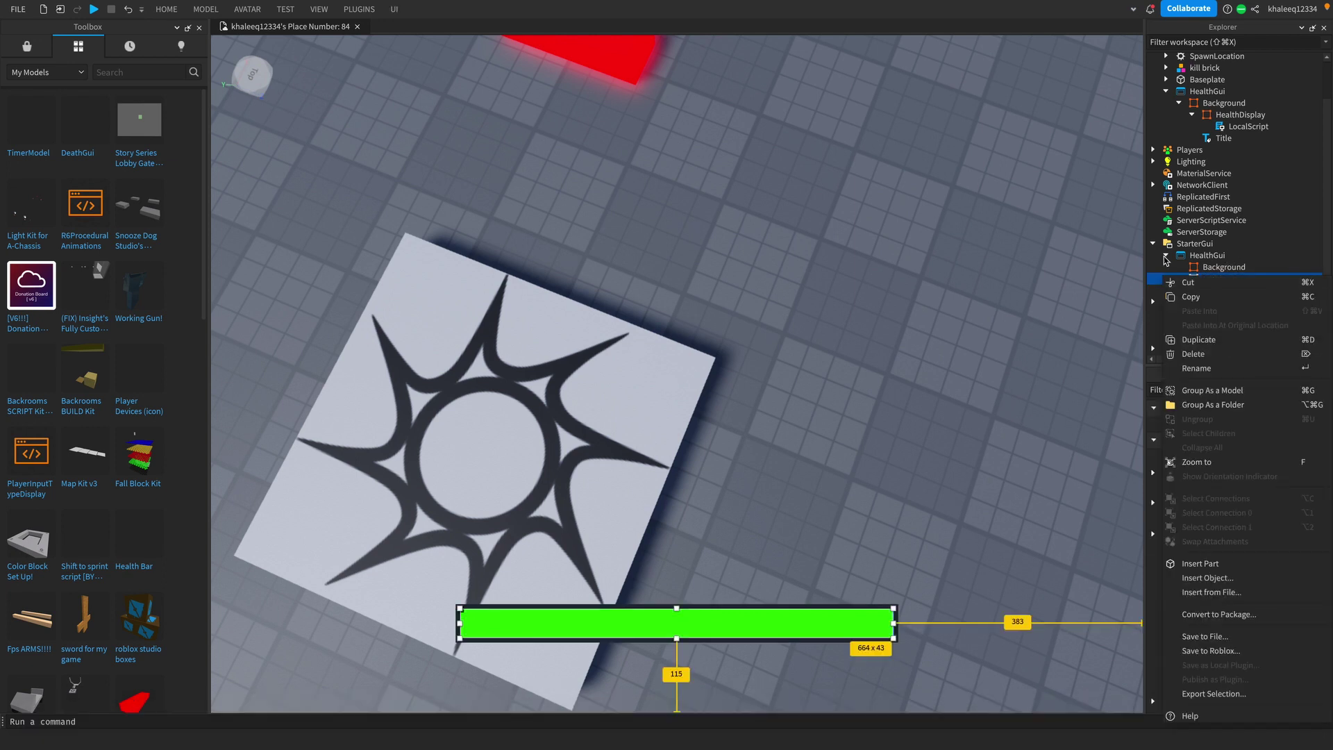
left_click(1057, 254)
- Nest HEalthDisplay inside the Background frame and align the green bar exactly over the red one
left_click_drag(1193, 280, 1224, 268)
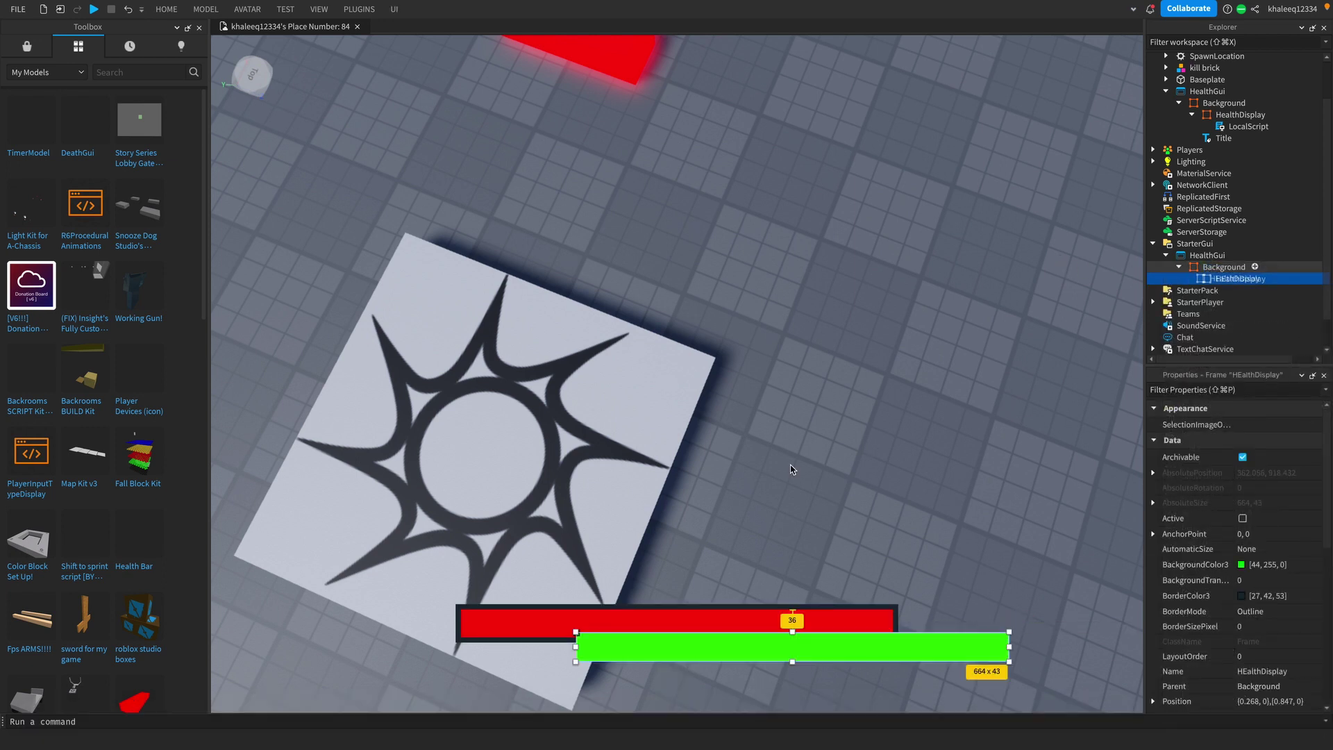
left_click(1243, 281)
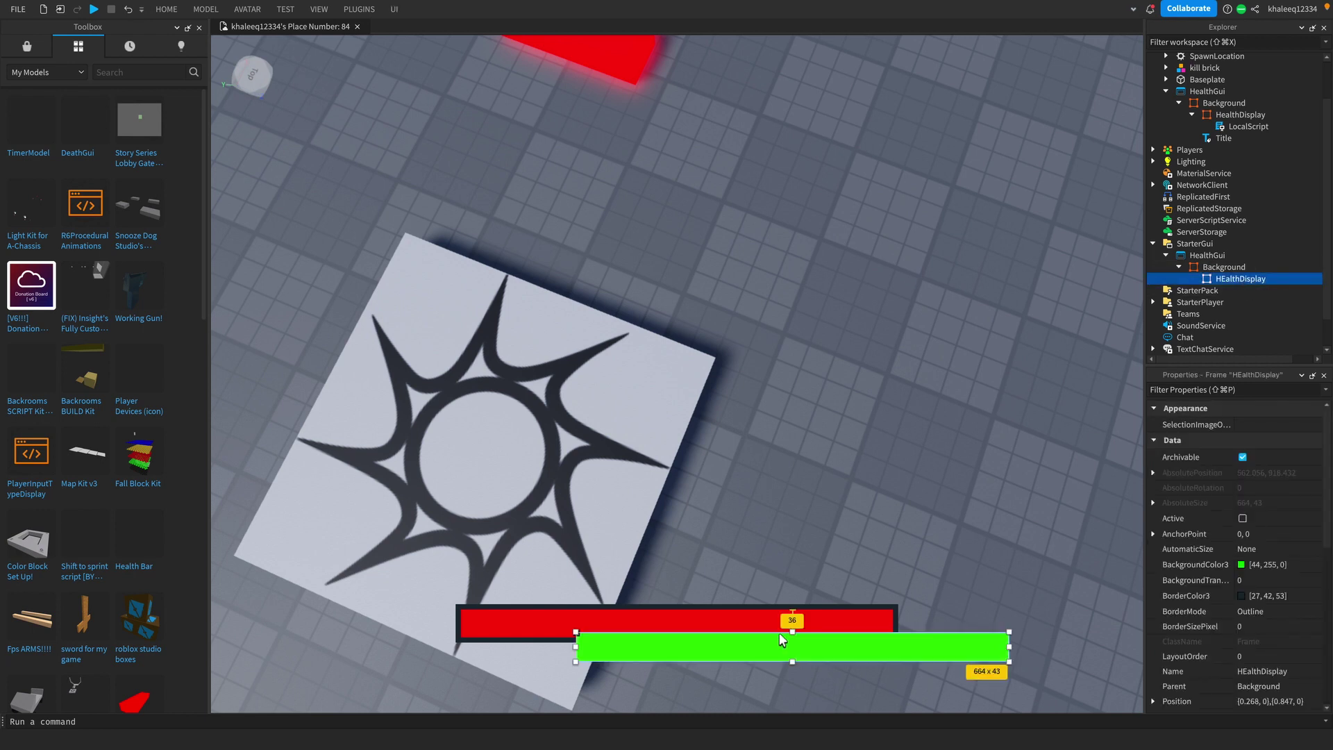
mouse_move(779, 632)
left_mouse_down()
mouse_move(660, 605)
mouse_move(654, 626)
left_mouse_up()
left_click(881, 522)
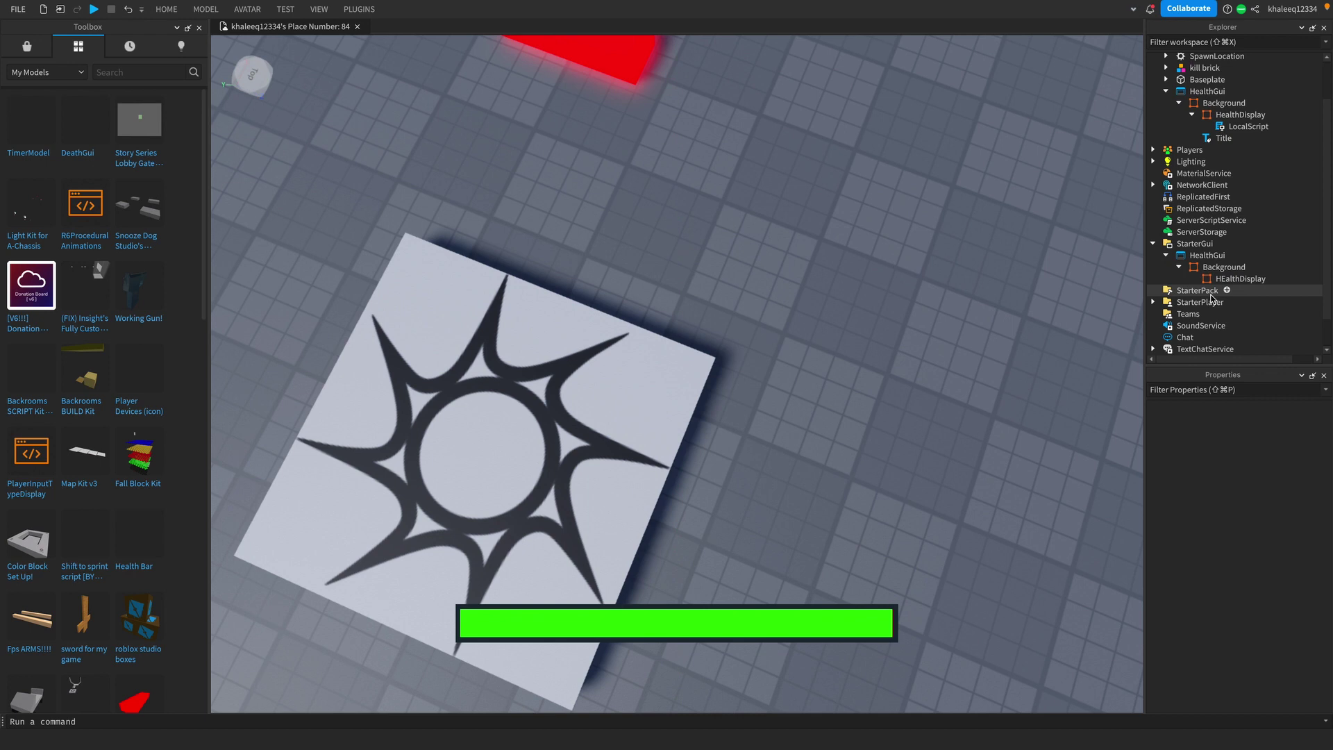
left_click(1240, 279)
left_click_drag(834, 625, 735, 620)
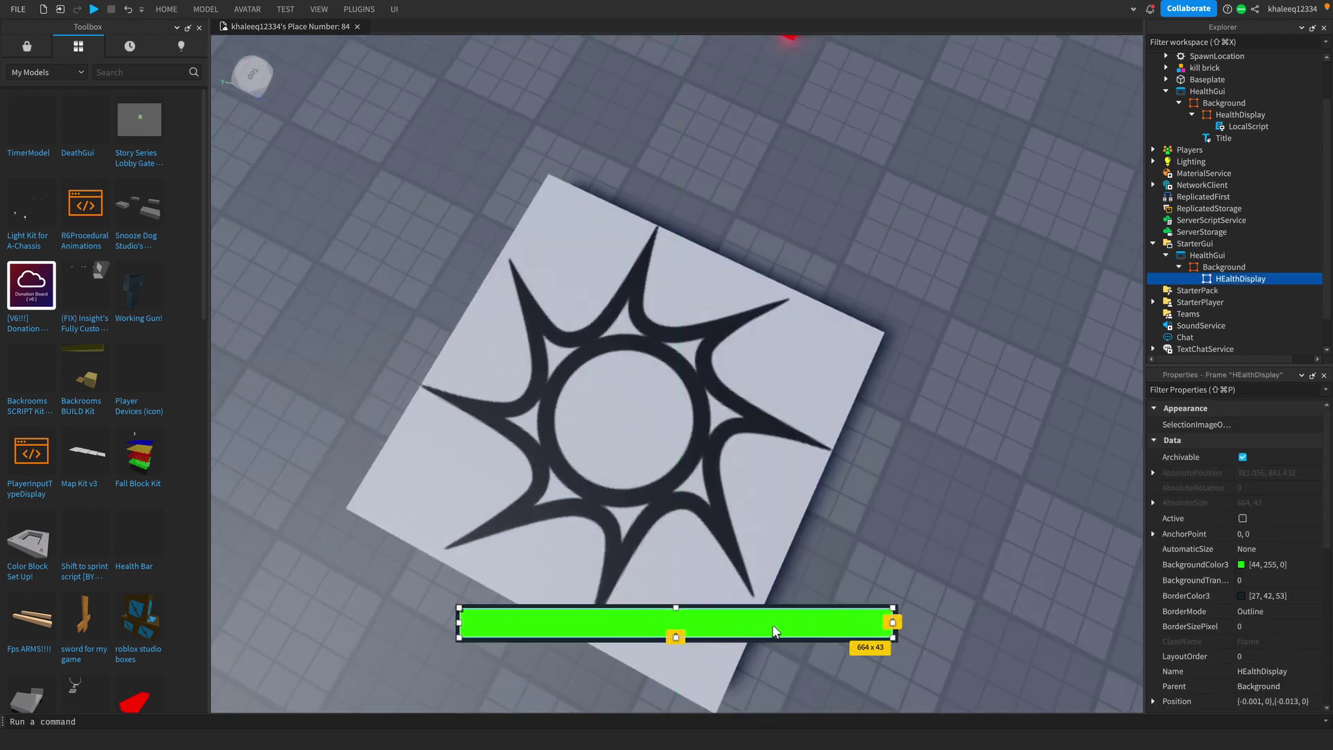
left_click(914, 548)
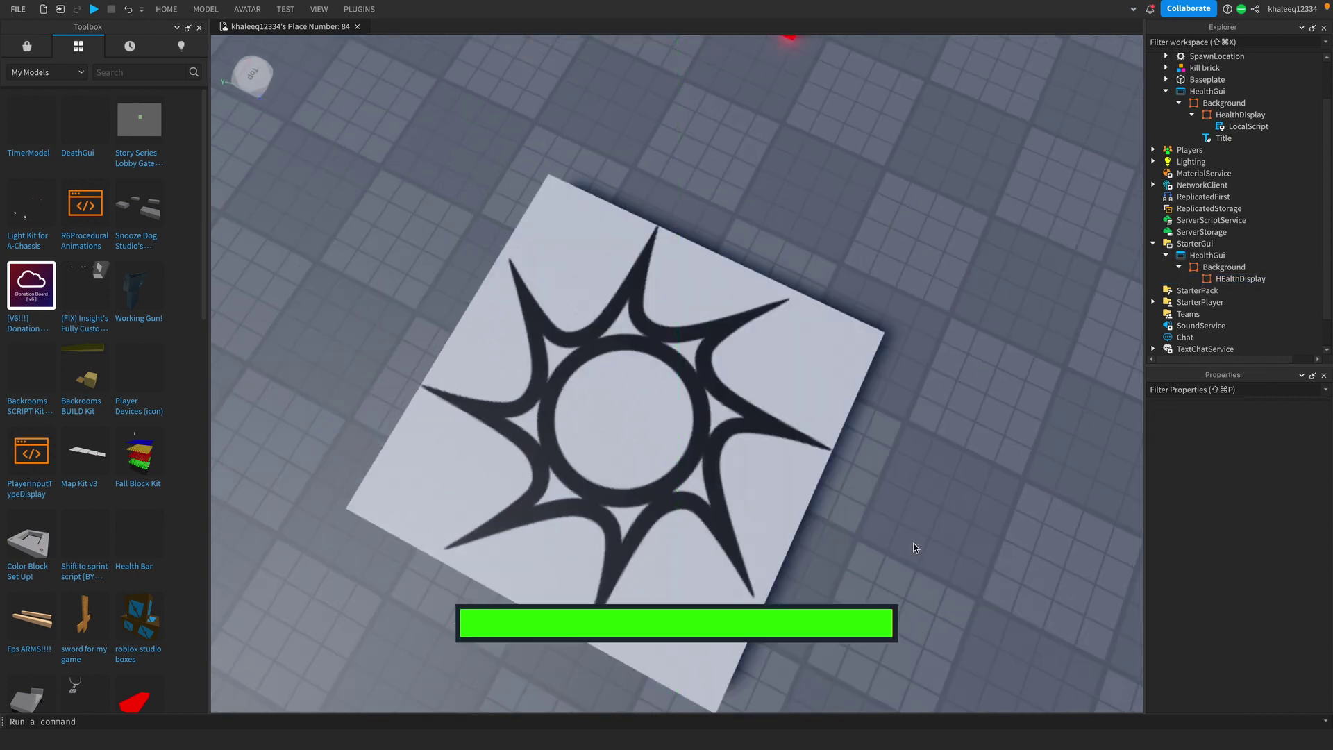
left_click(1209, 290)
left_click(851, 626)
left_click(1241, 279)
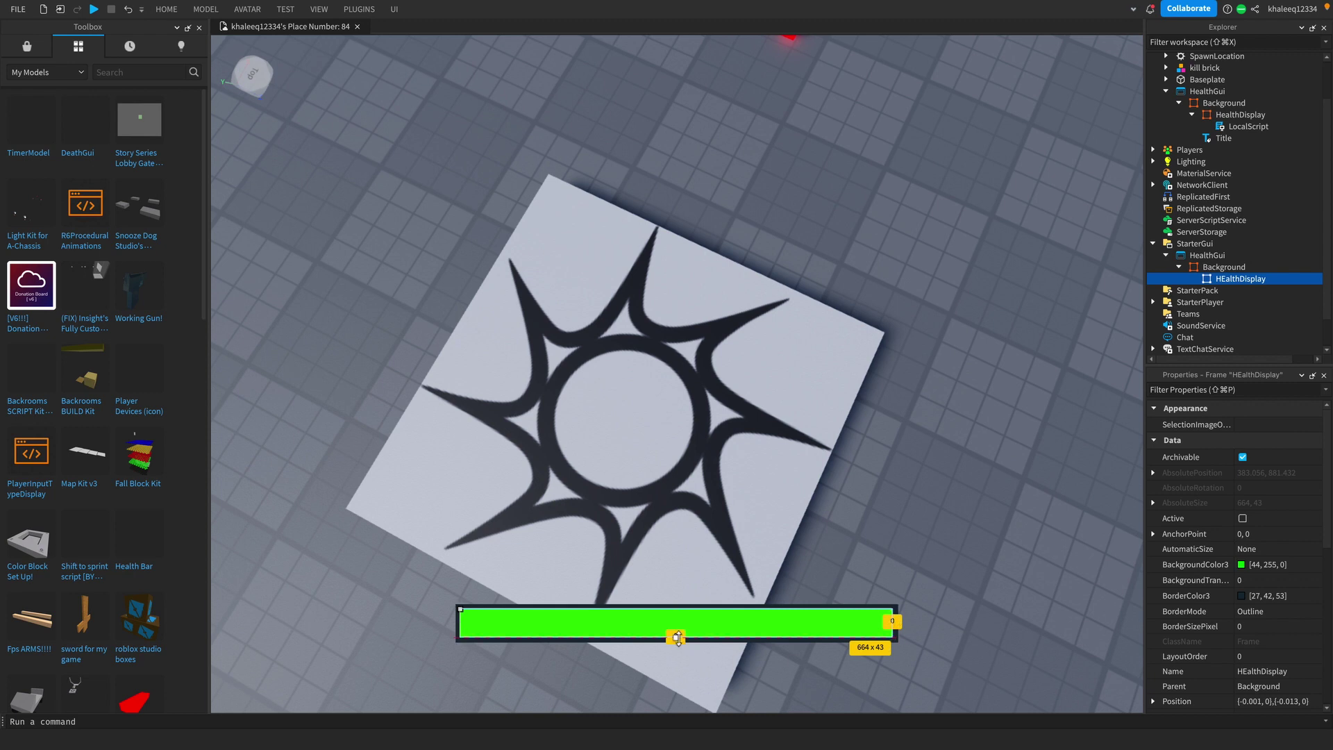
left_click(1068, 492)
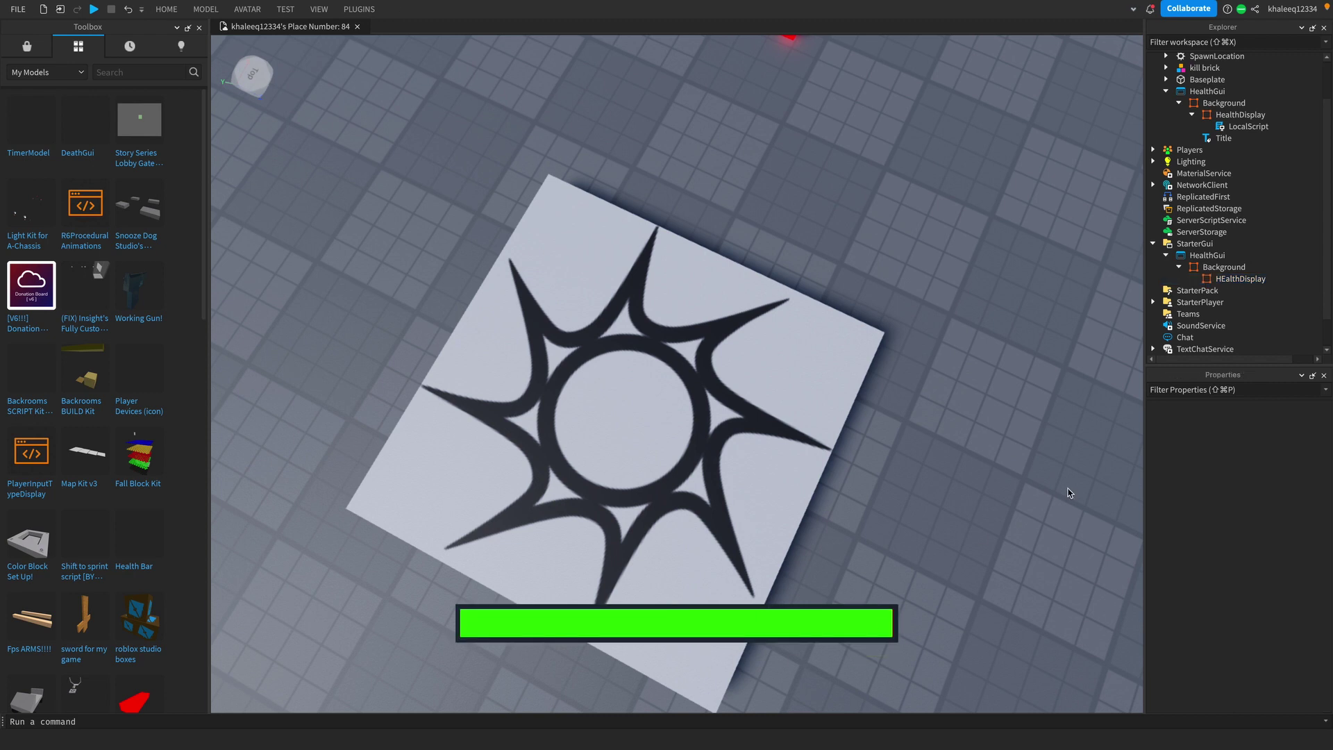
right_click_drag(932, 480, 872, 553)
left_click(798, 535)
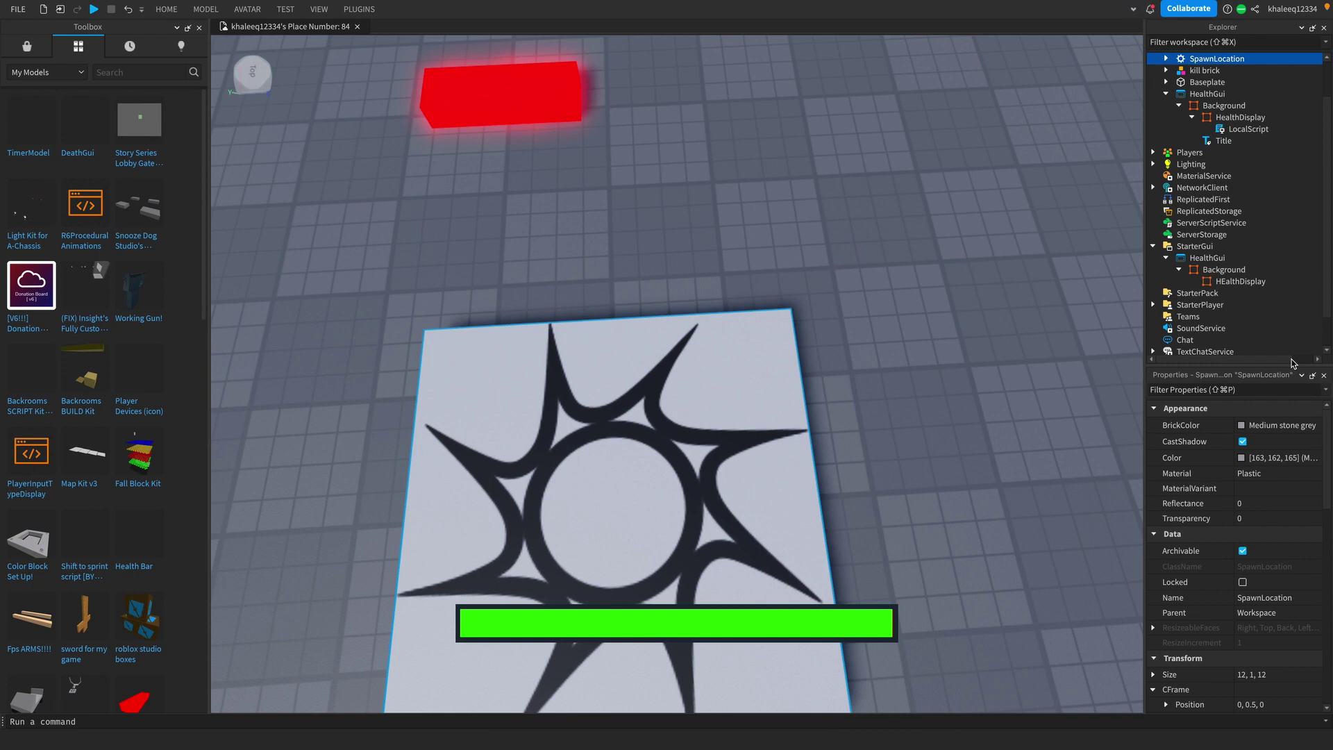
- Set HEalthDisplay's border color to bright green (0, 255, 5) and its border size to 2 pixels
left_click(1242, 281)
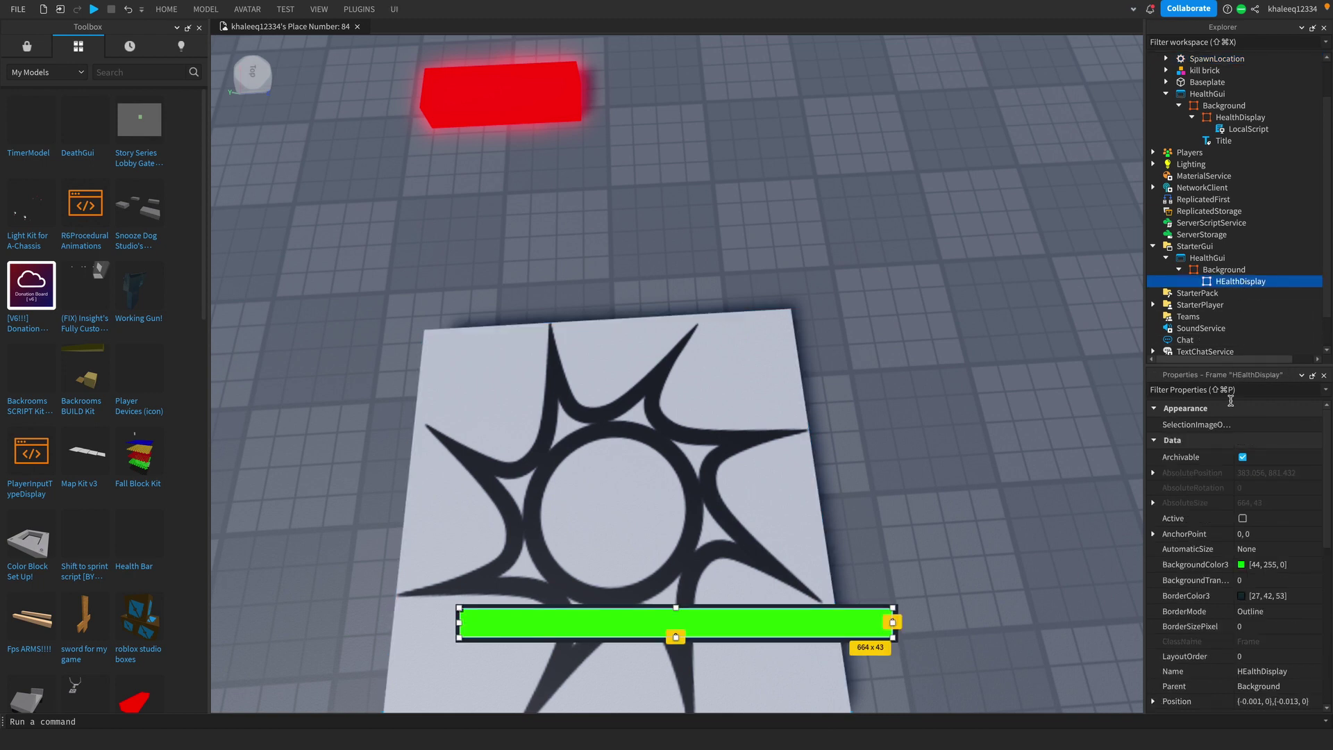
left_click(1242, 596)
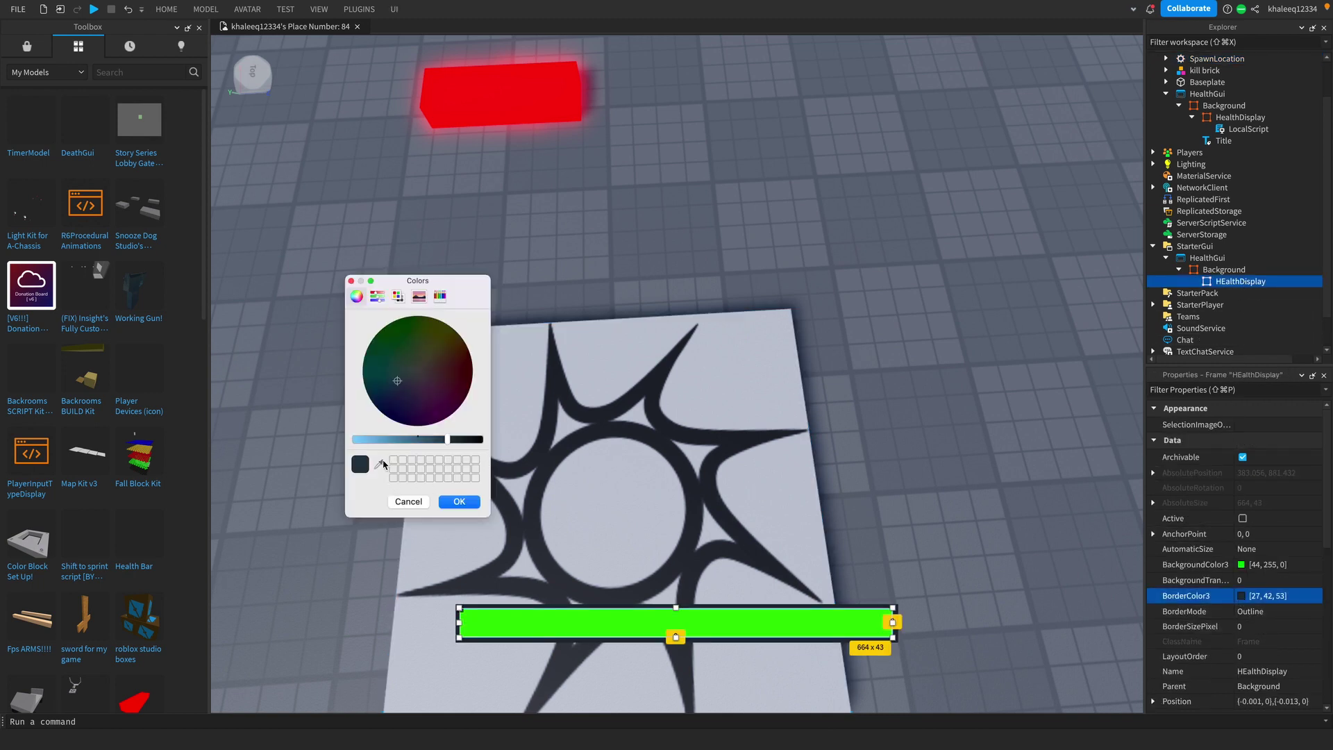
left_click(379, 464)
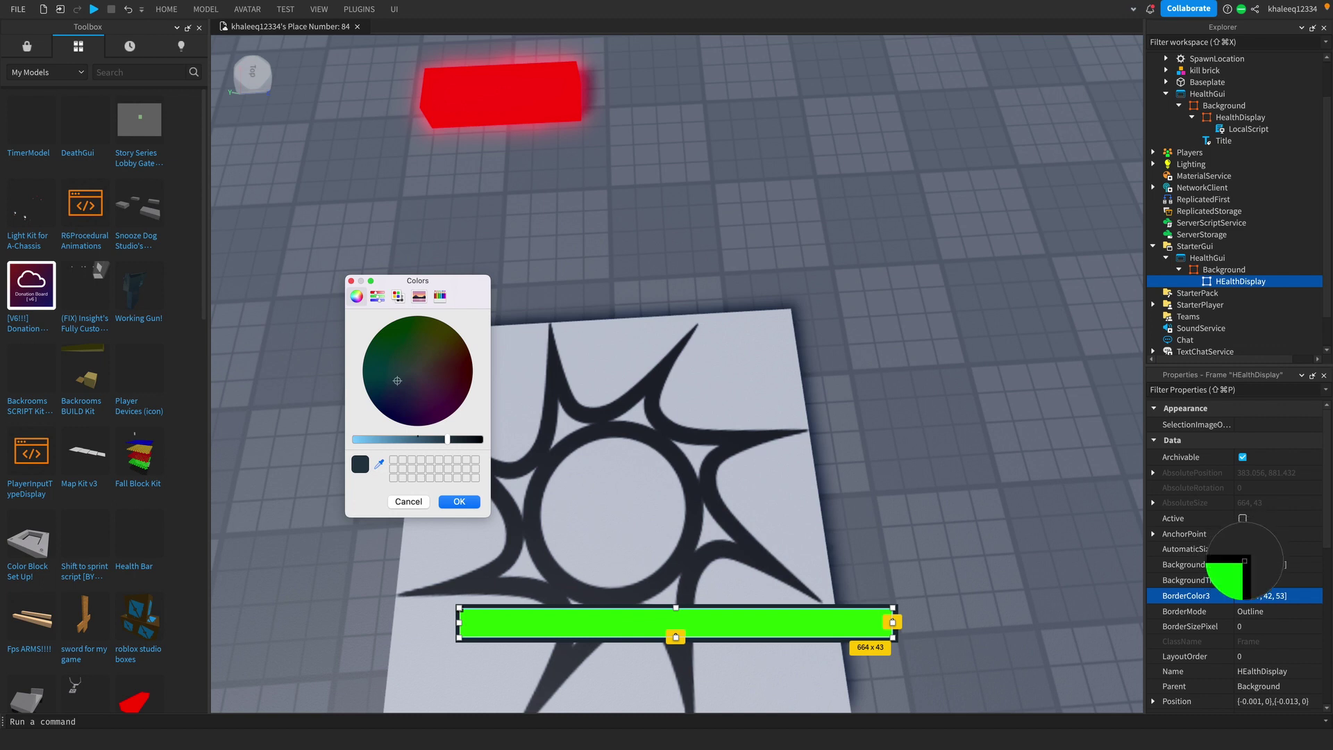
left_click(1242, 563)
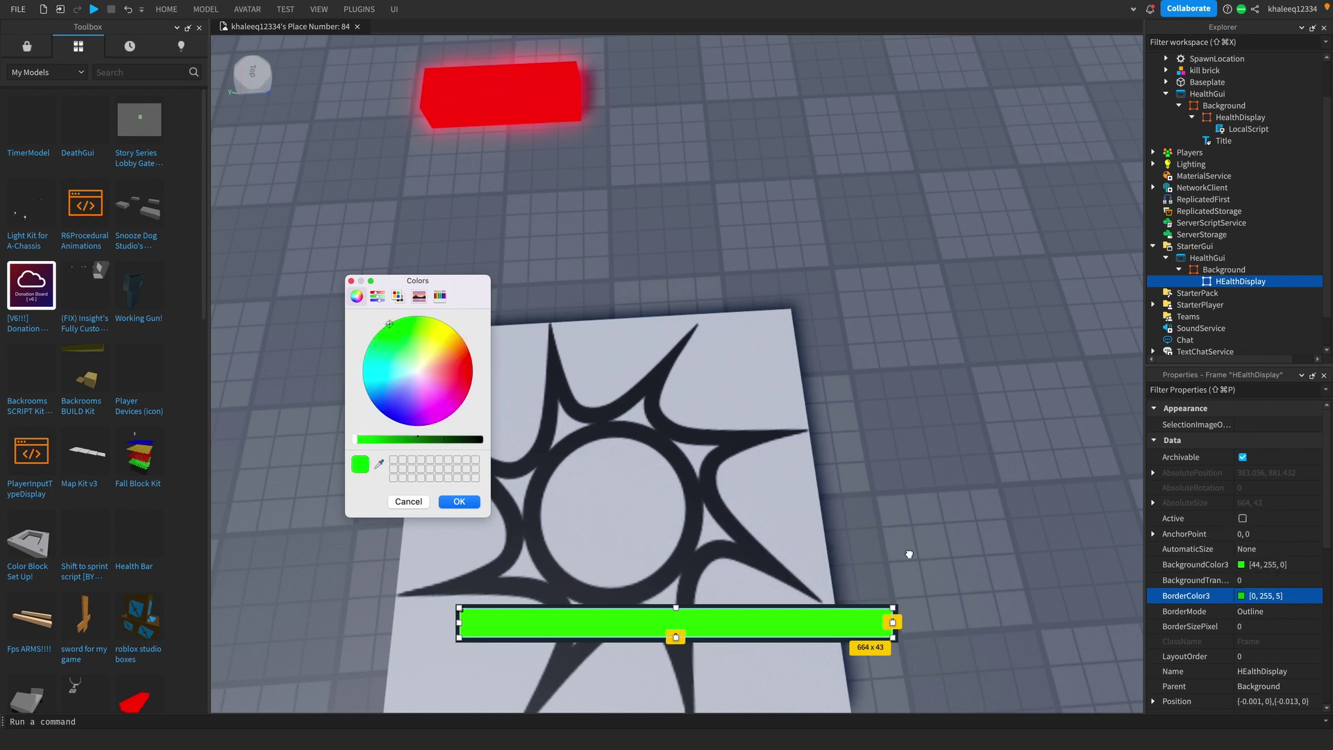
left_click(460, 501)
left_click(1296, 626)
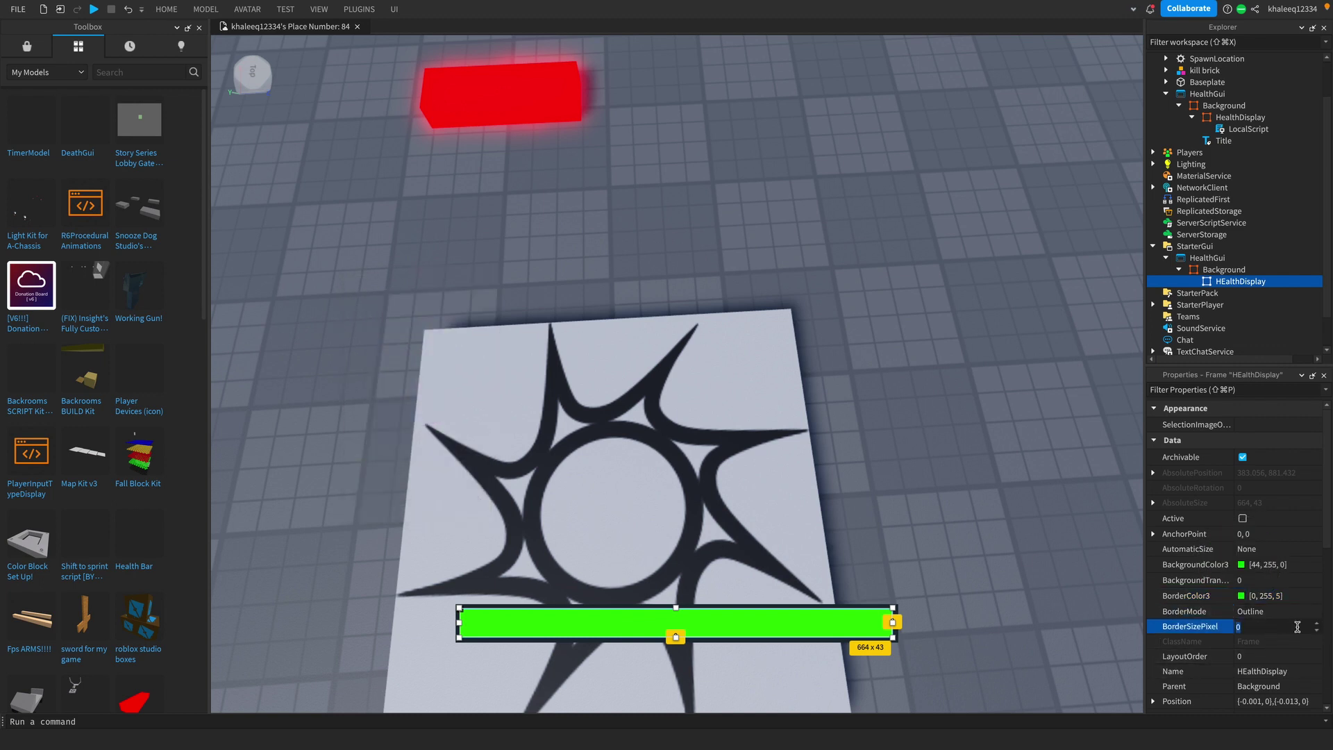
left_click(1317, 623)
left_click(1097, 572)
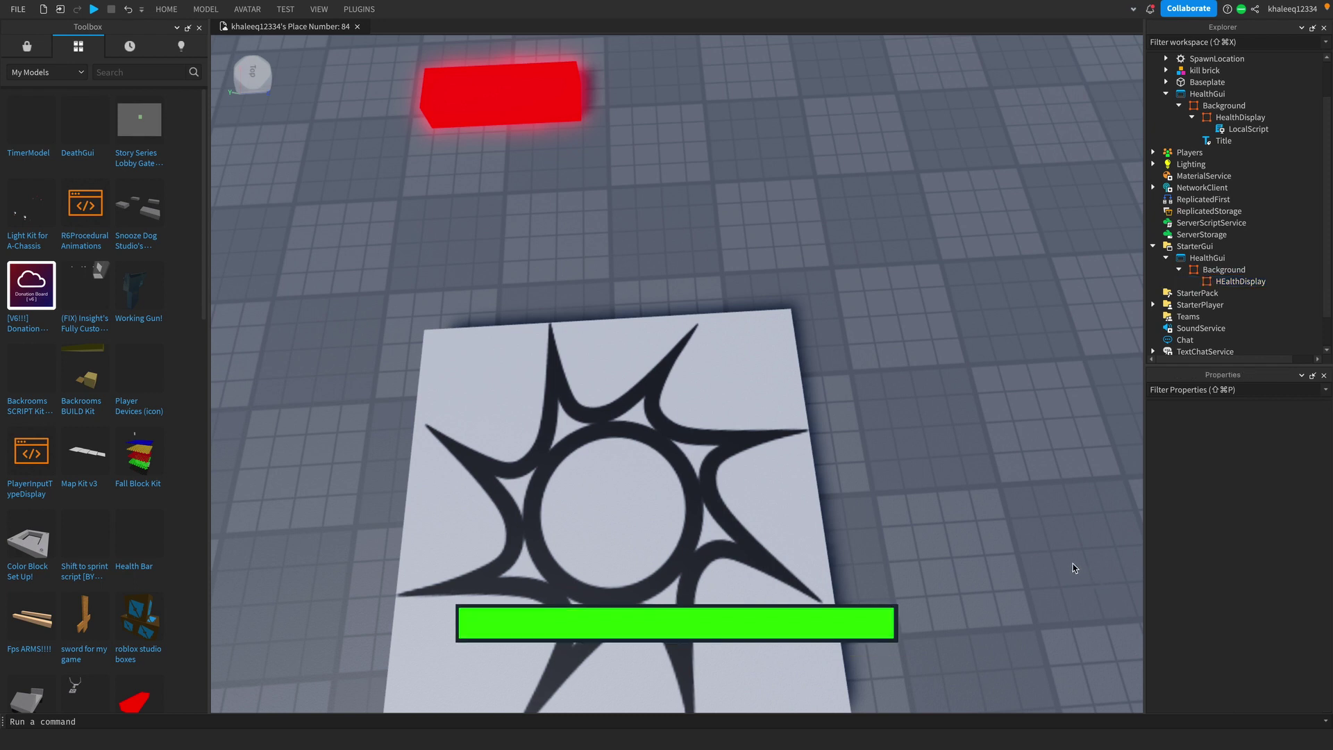
- Add a LocalScript inside the HEalthDisplay frame in StarterGui
right_click_drag(1035, 529, 1035, 529)
scroll(1035, 529, "down", 4)
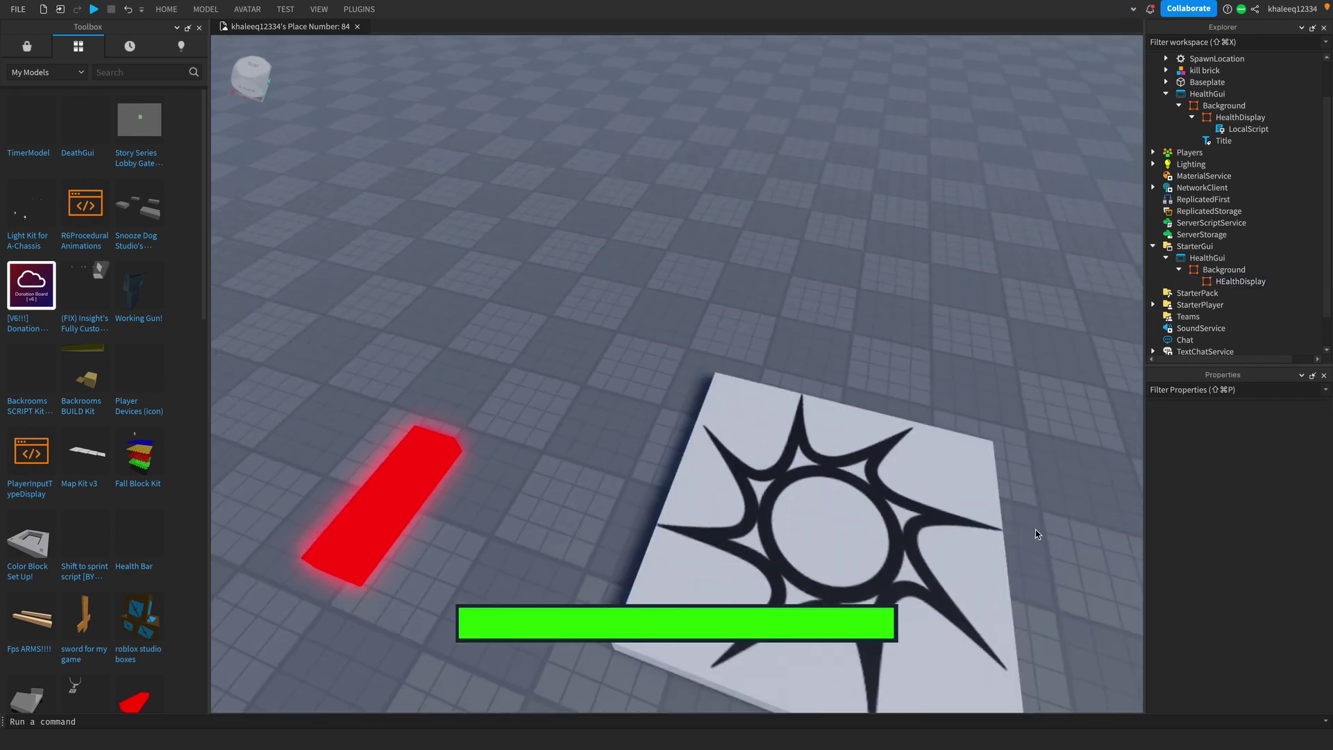
key("w")
key("w")
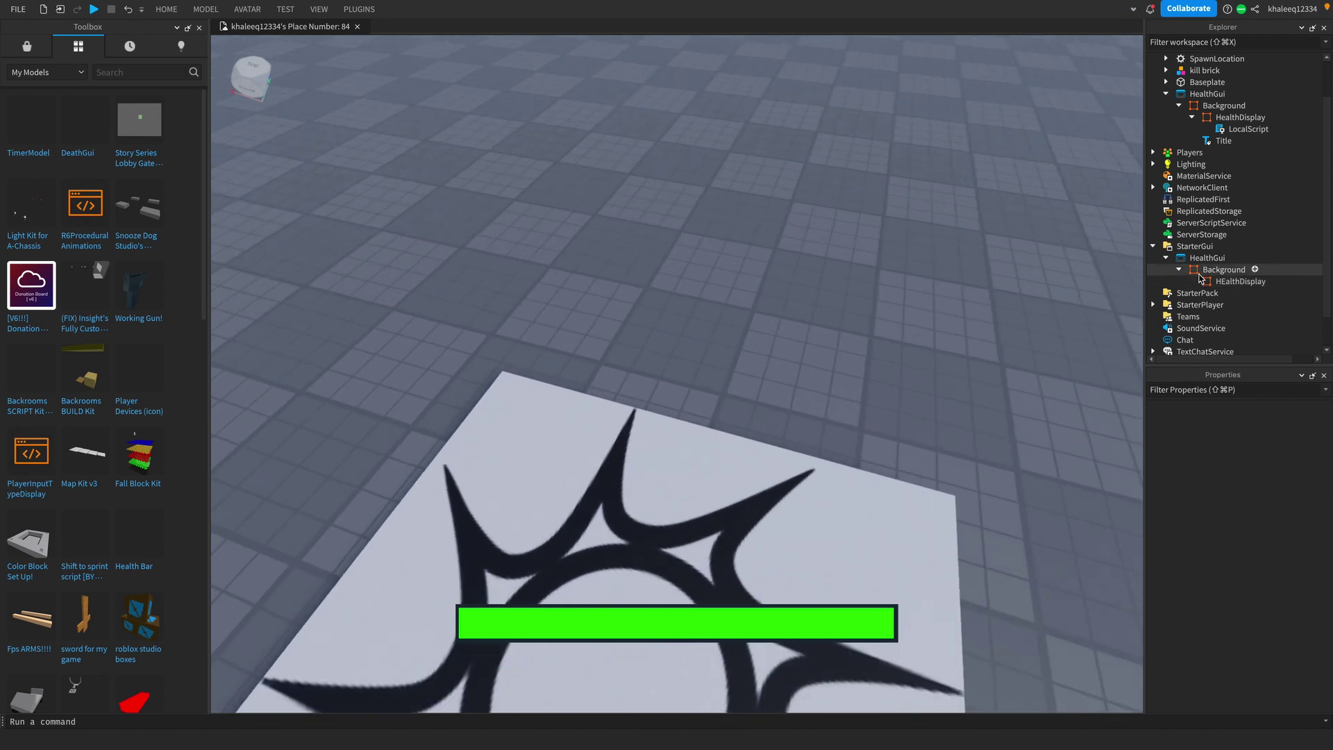
left_click(1275, 281)
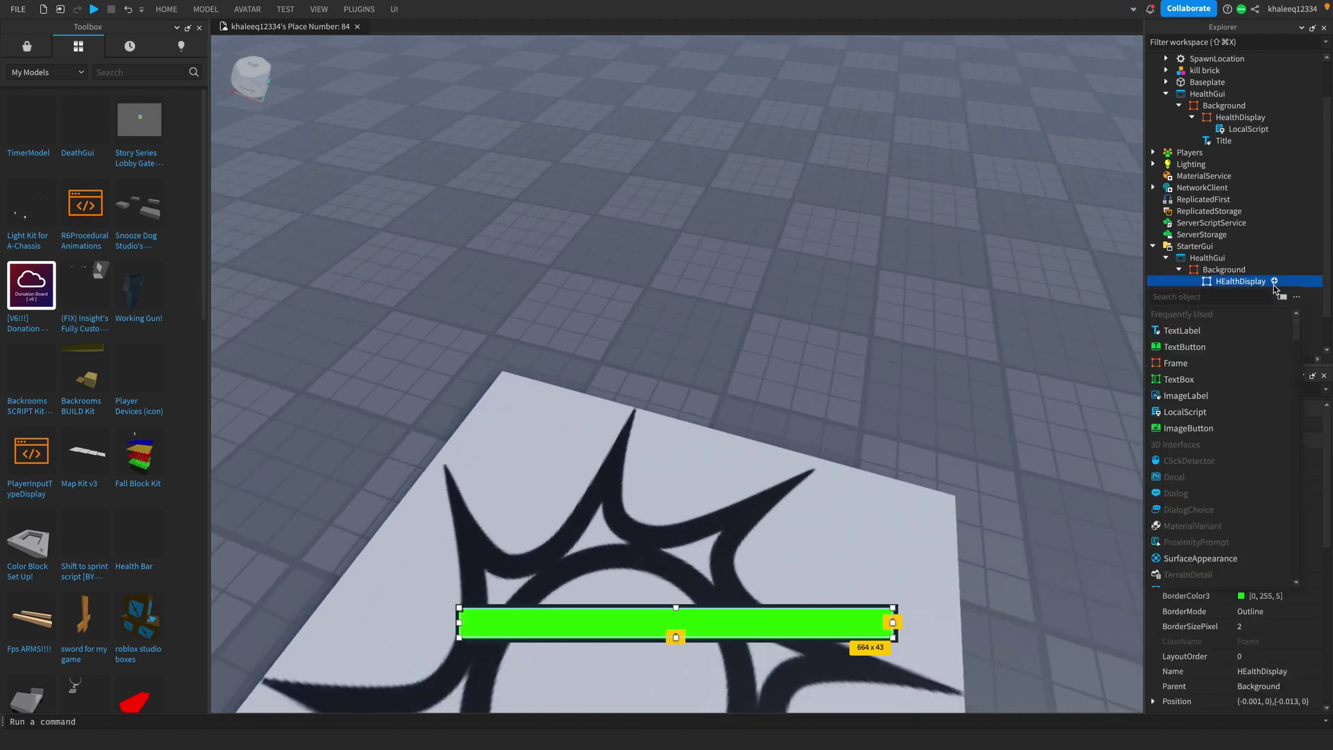
left_click(1174, 411)
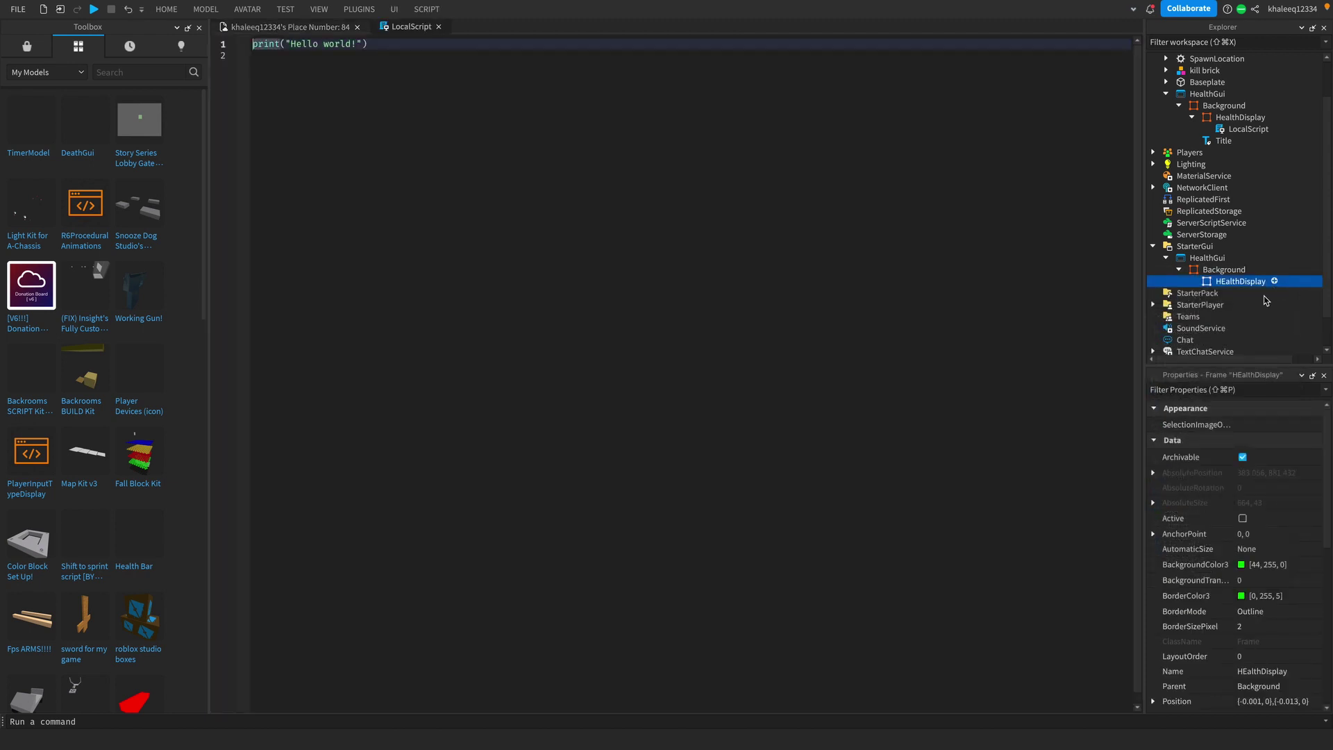
- Replace the new LocalScript's code with the full health script copied from the Workspace HealthGui's LocalScript, and close both scripts
left_click(1242, 130)
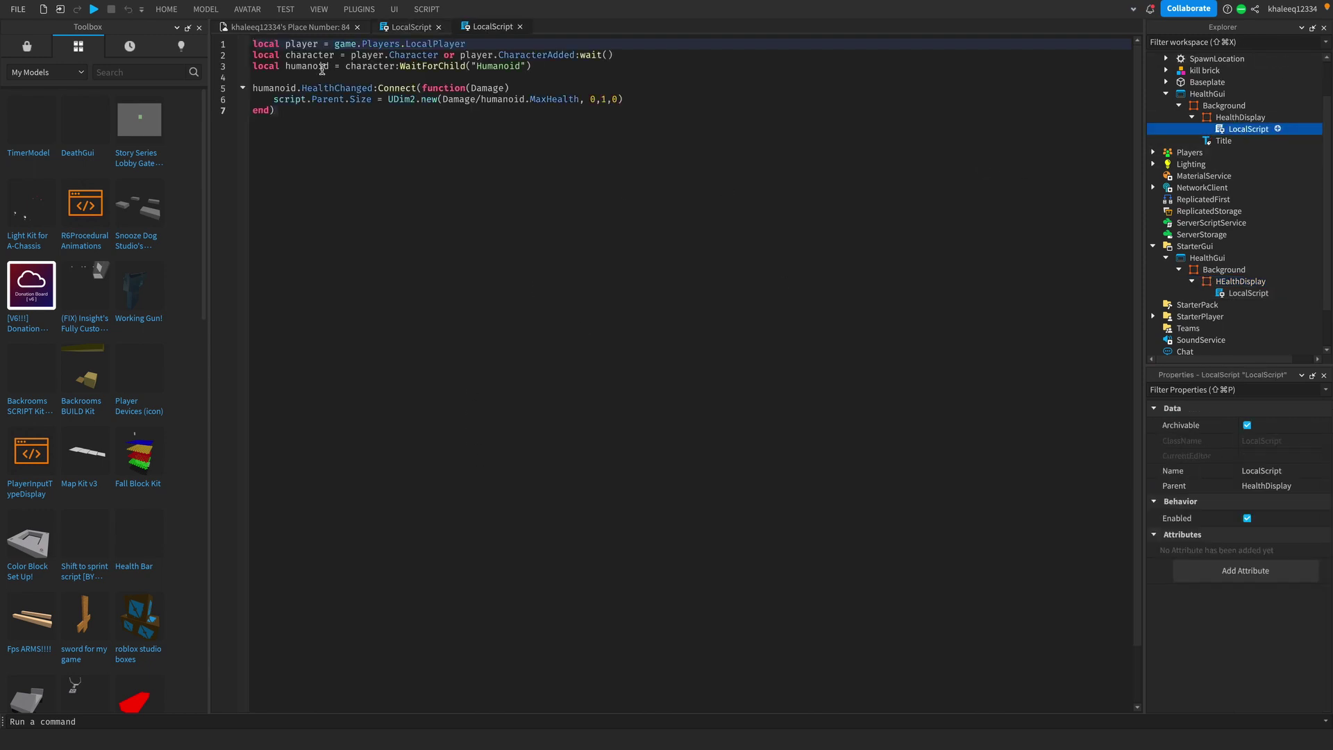
key("ctrl+a")
key("ctrl+c")
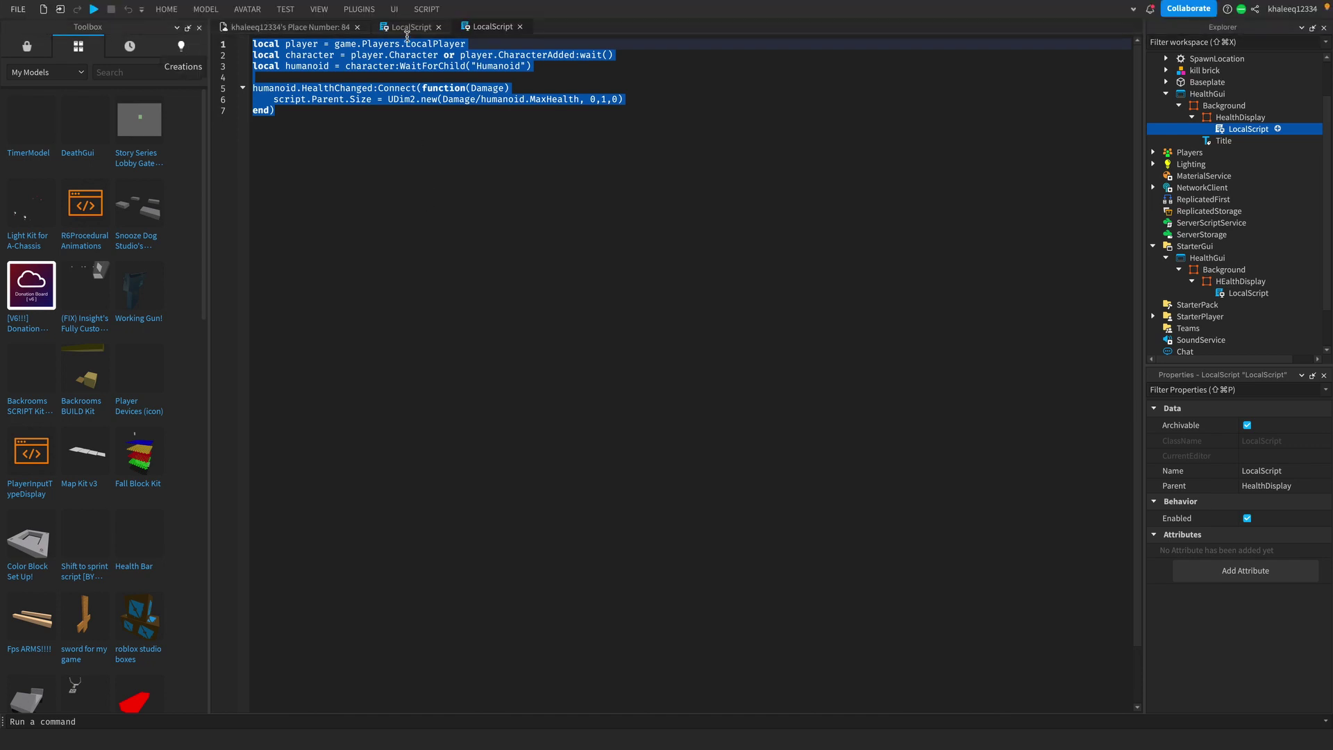
left_click(408, 28)
key("ctrl+a")
key("ctrl+v")
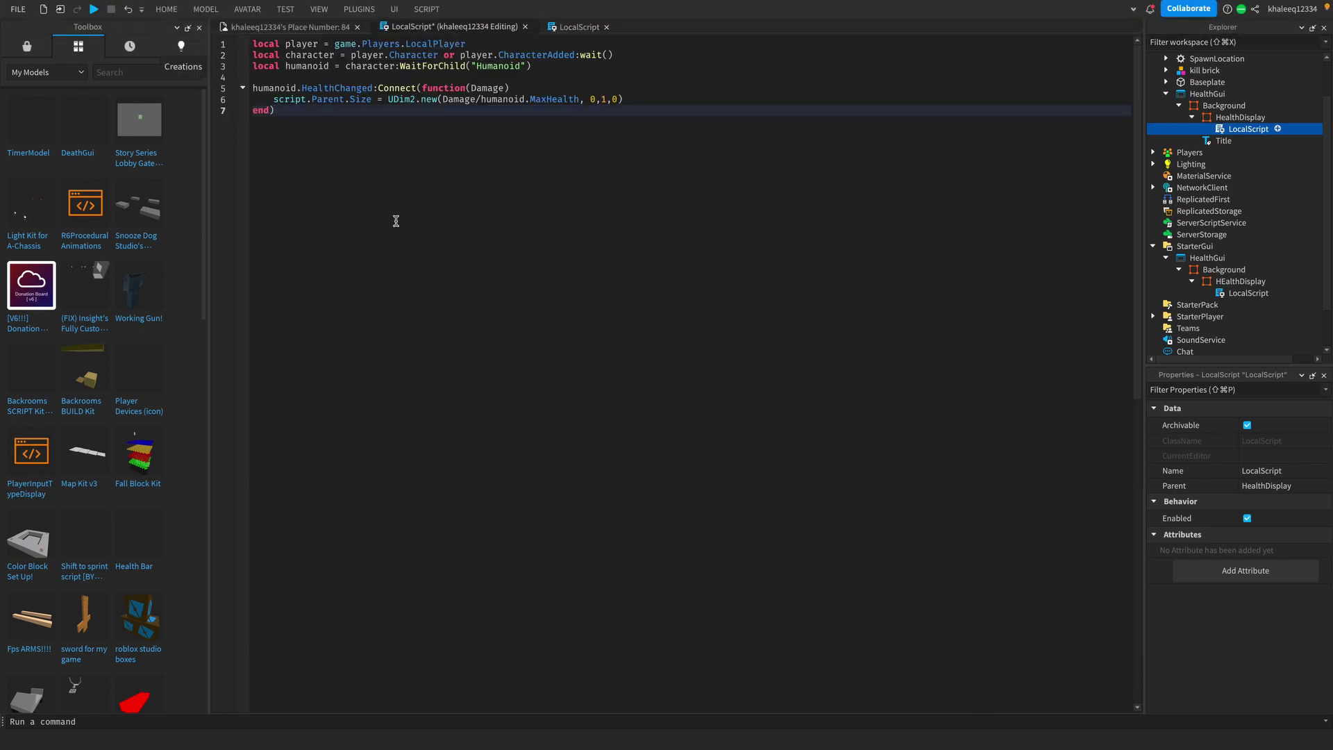
key("Return")
left_click(525, 27)
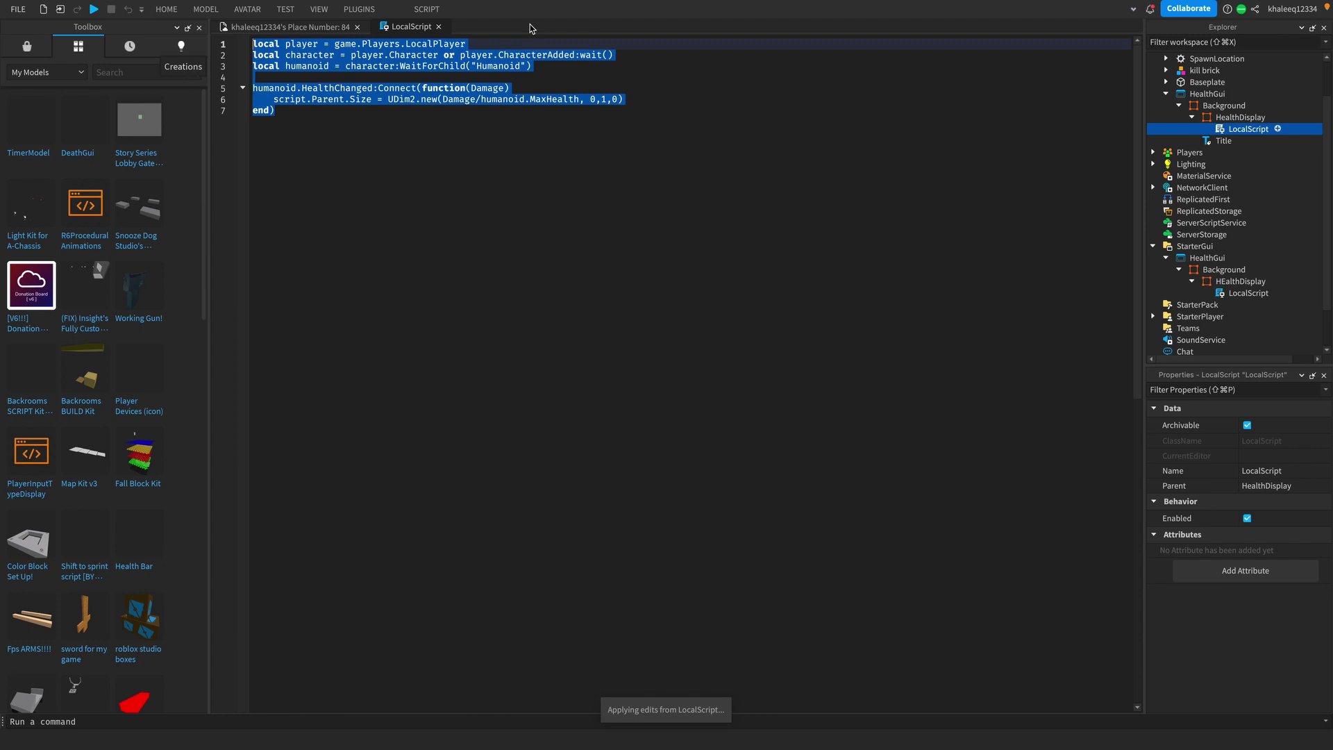
left_click(438, 26)
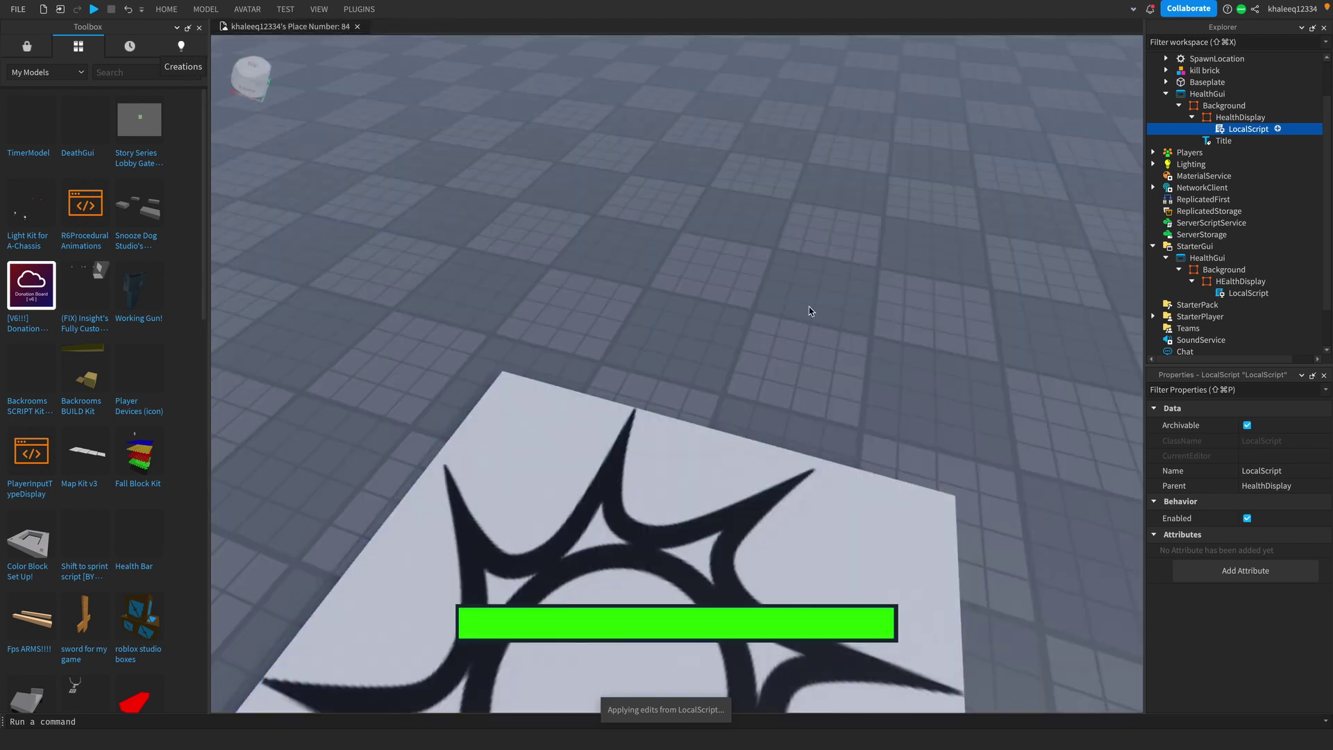
right_click_drag(811, 301, 818, 292)
key("s")
key("a")
key("d")
key("w")
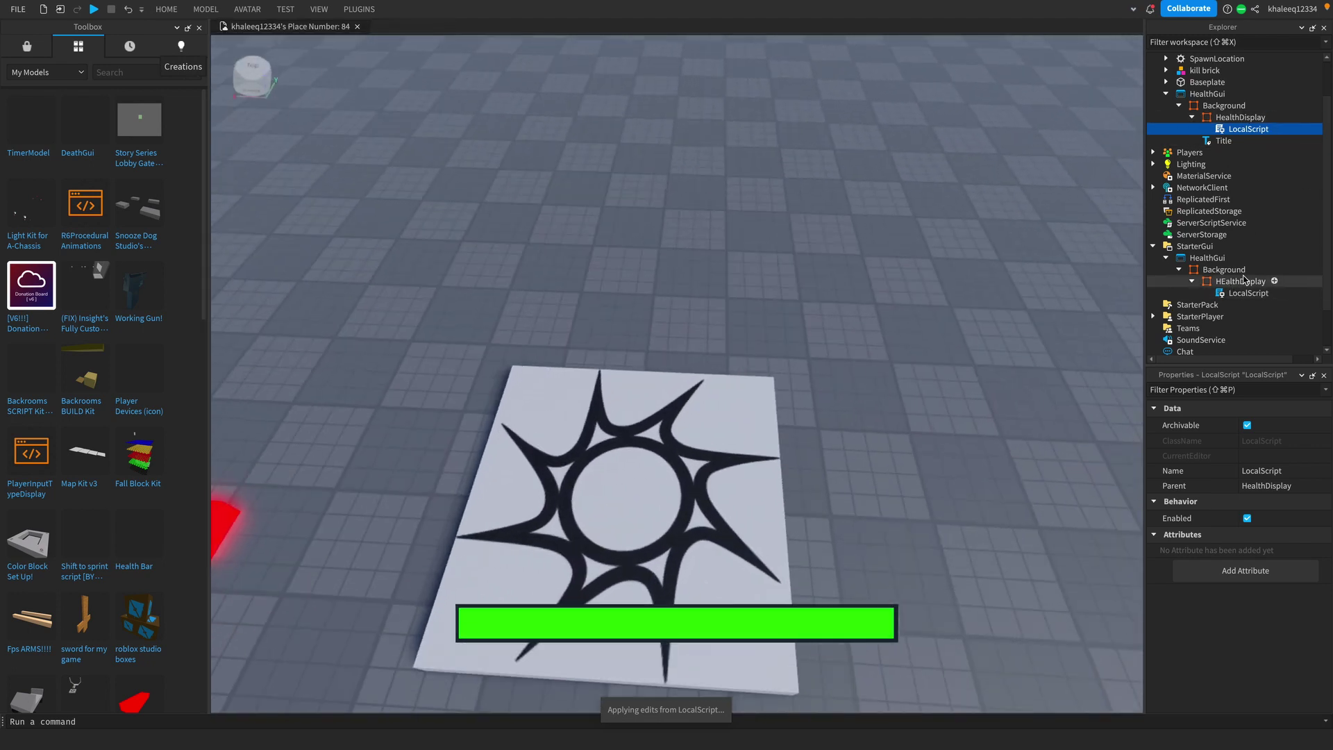
key("a")
- Add a TextLabel inside the StarterGui Background frame and center it on the health bar
left_click(1255, 269)
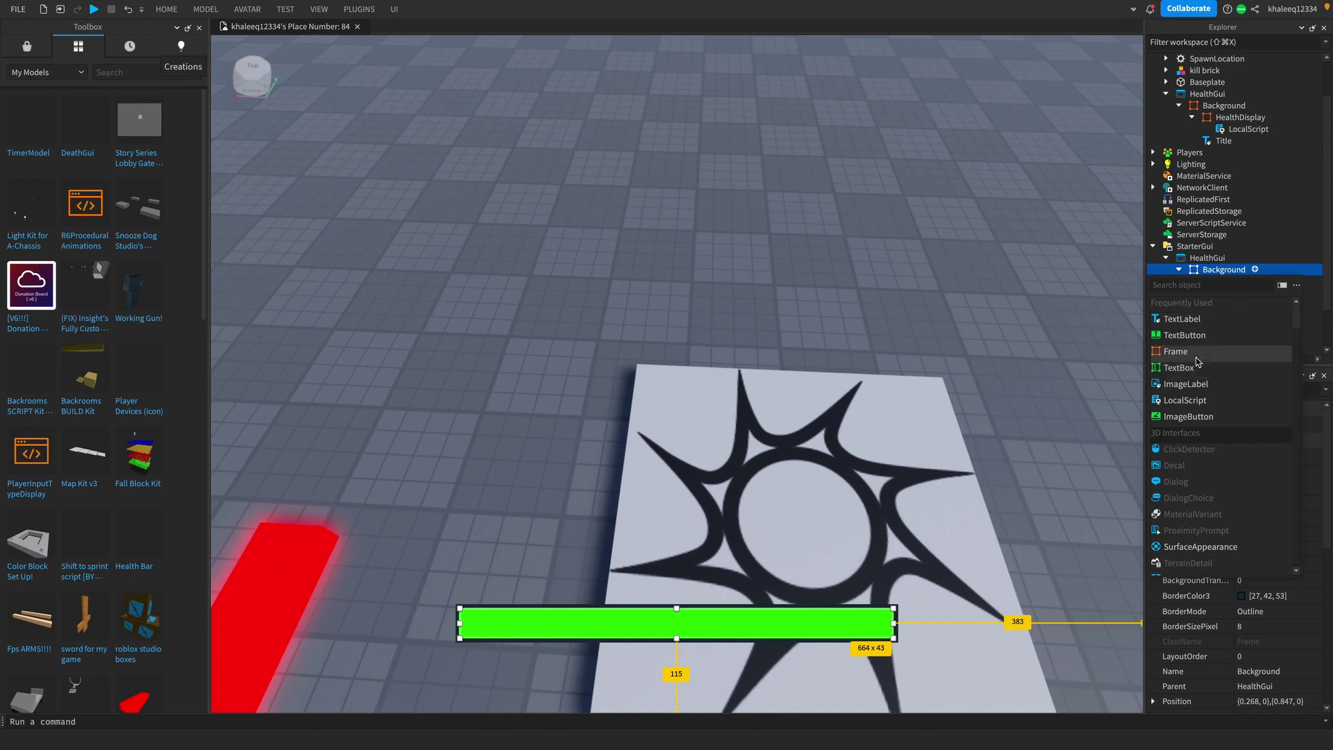
left_click(1202, 322)
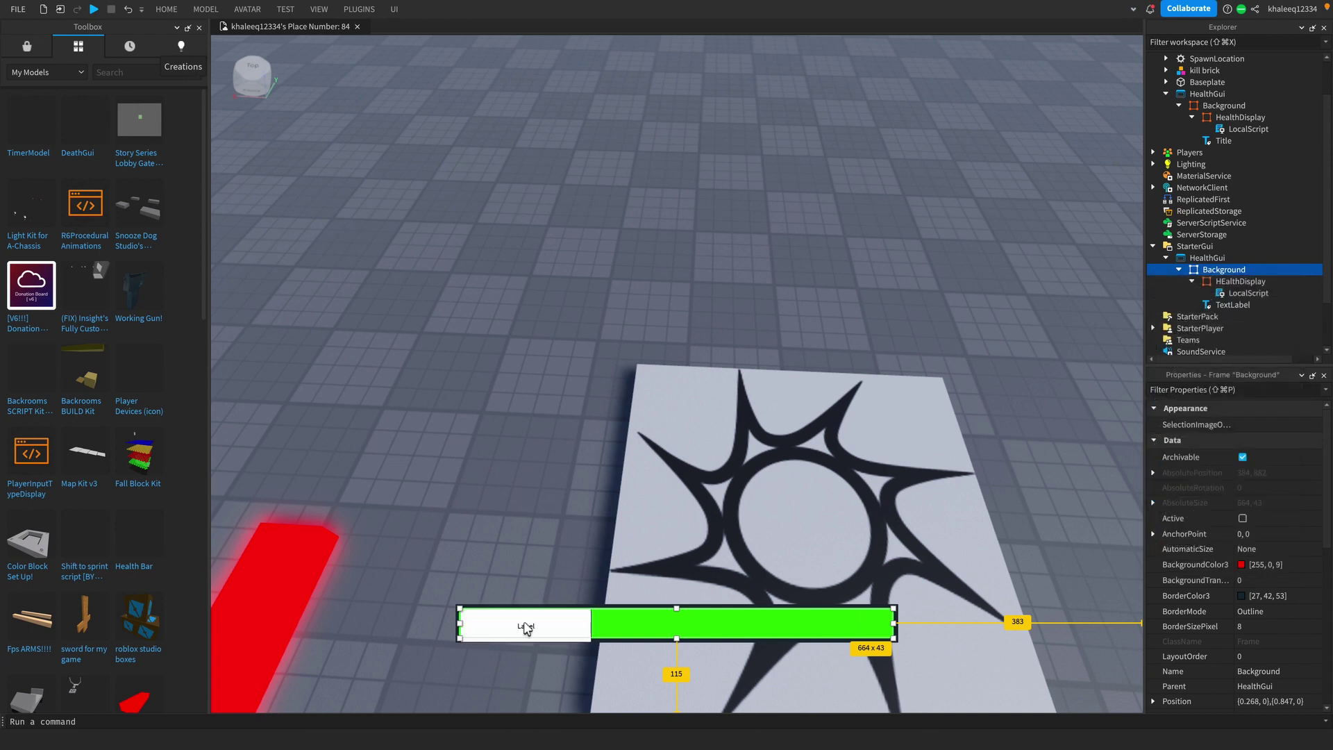
left_click(1233, 304)
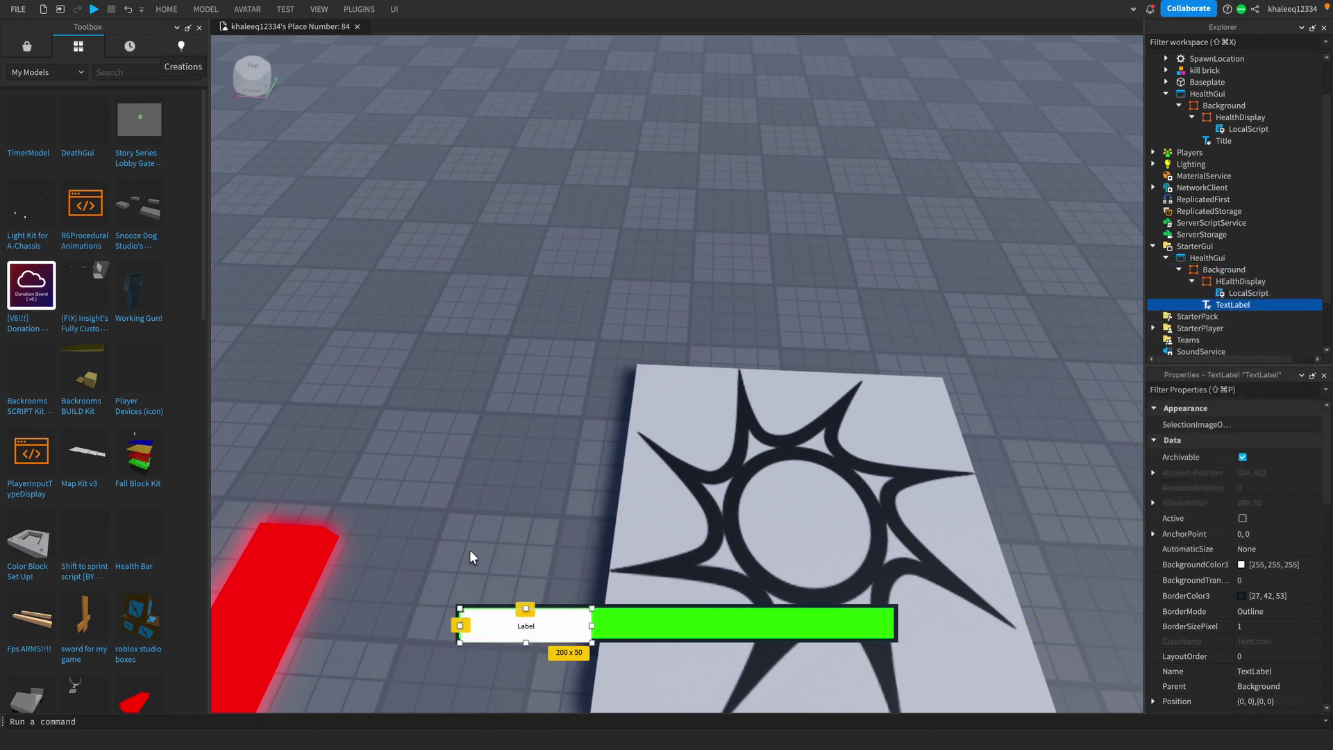
mouse_move(556, 628)
left_mouse_down()
mouse_move(725, 616)
mouse_move(707, 627)
left_mouse_up()
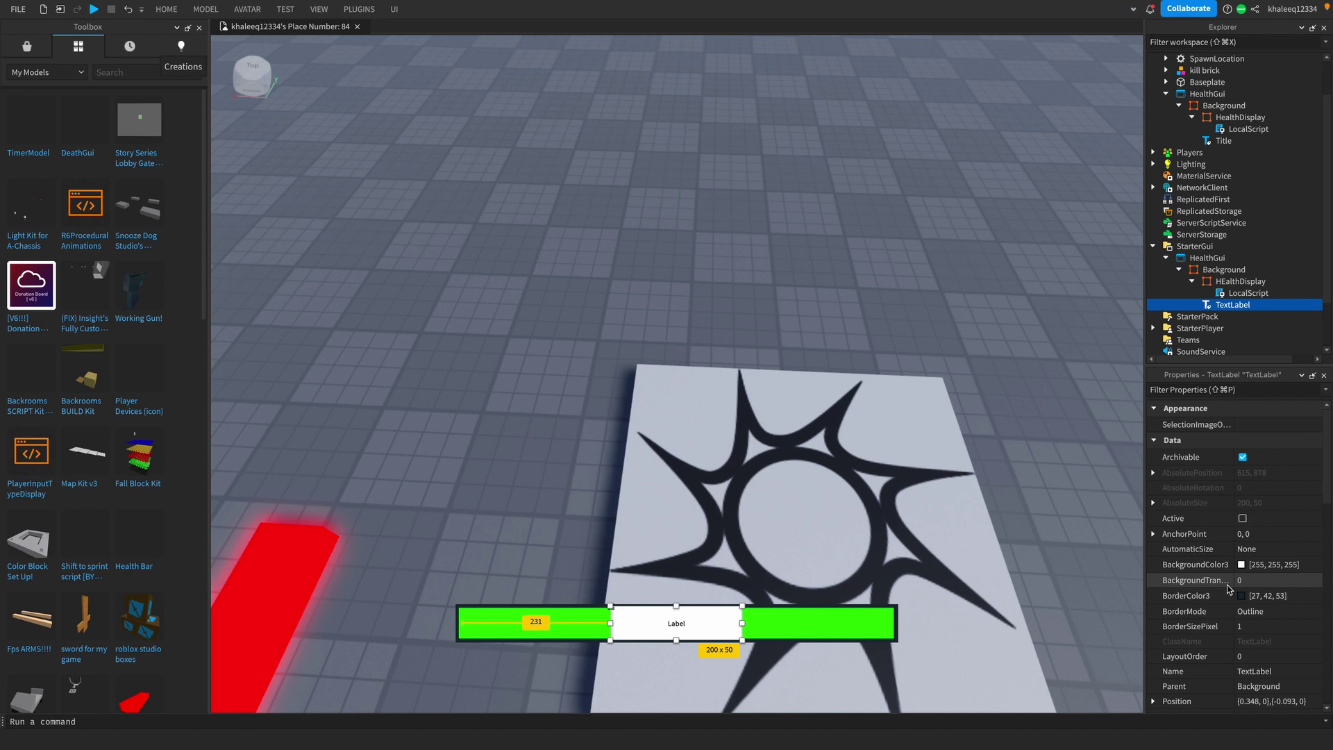
- Set the TextLabel's background transparency to 1
left_click(1250, 580)
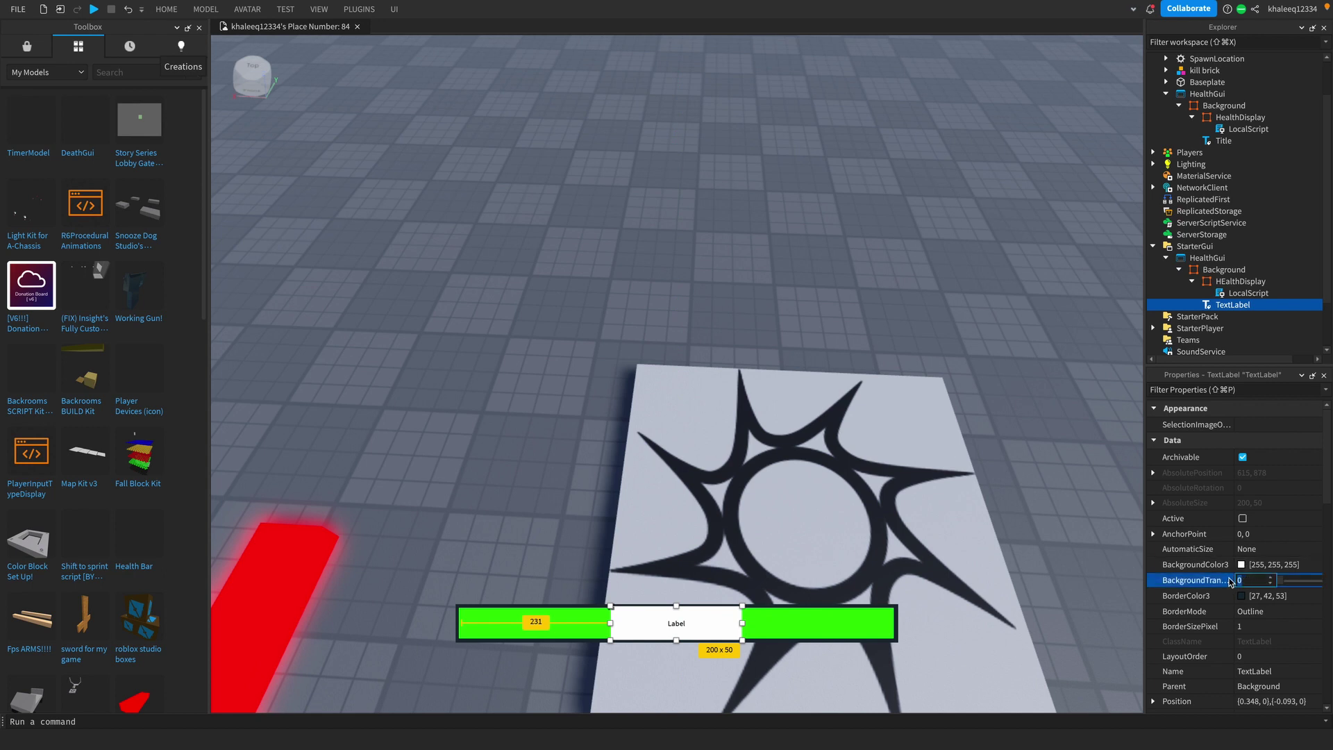
type("1")
key("Return")
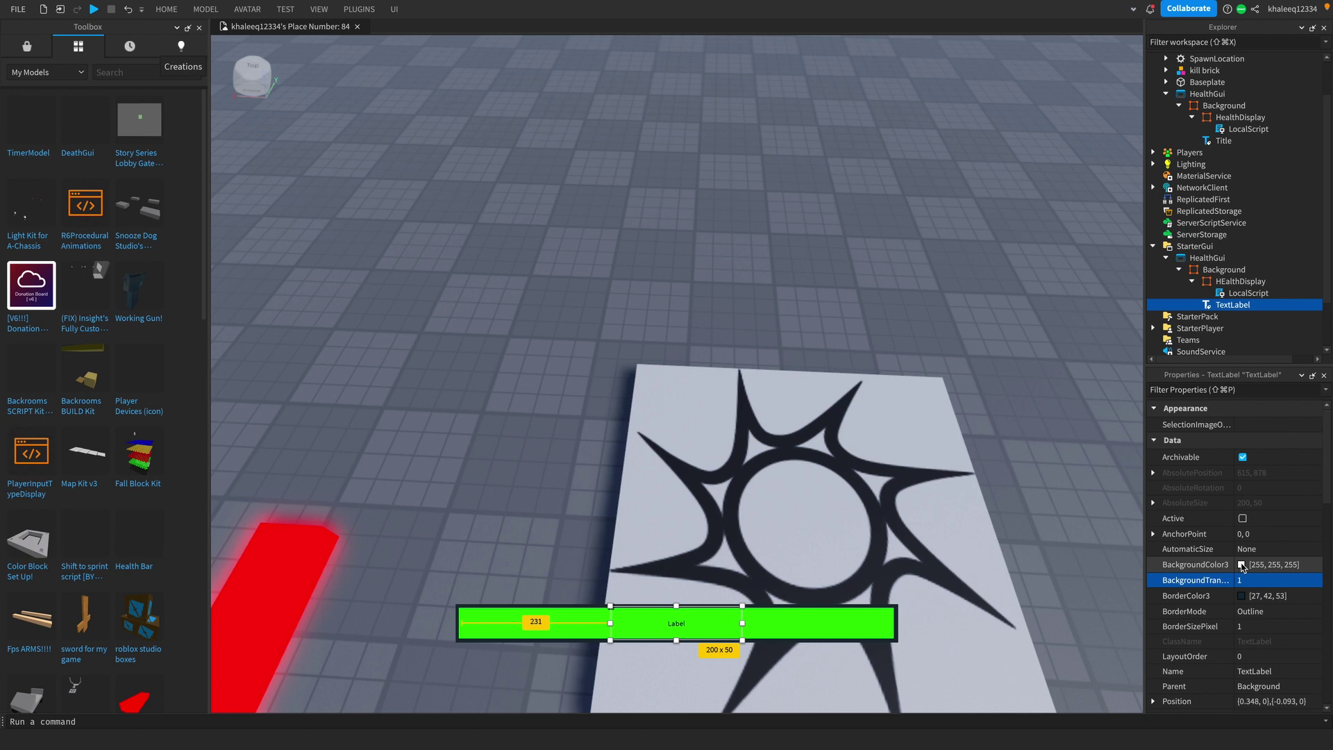
- Make the TextLabel's font bold and enable TextScaled so the text fills the label
scroll(1243, 611, "down", 5)
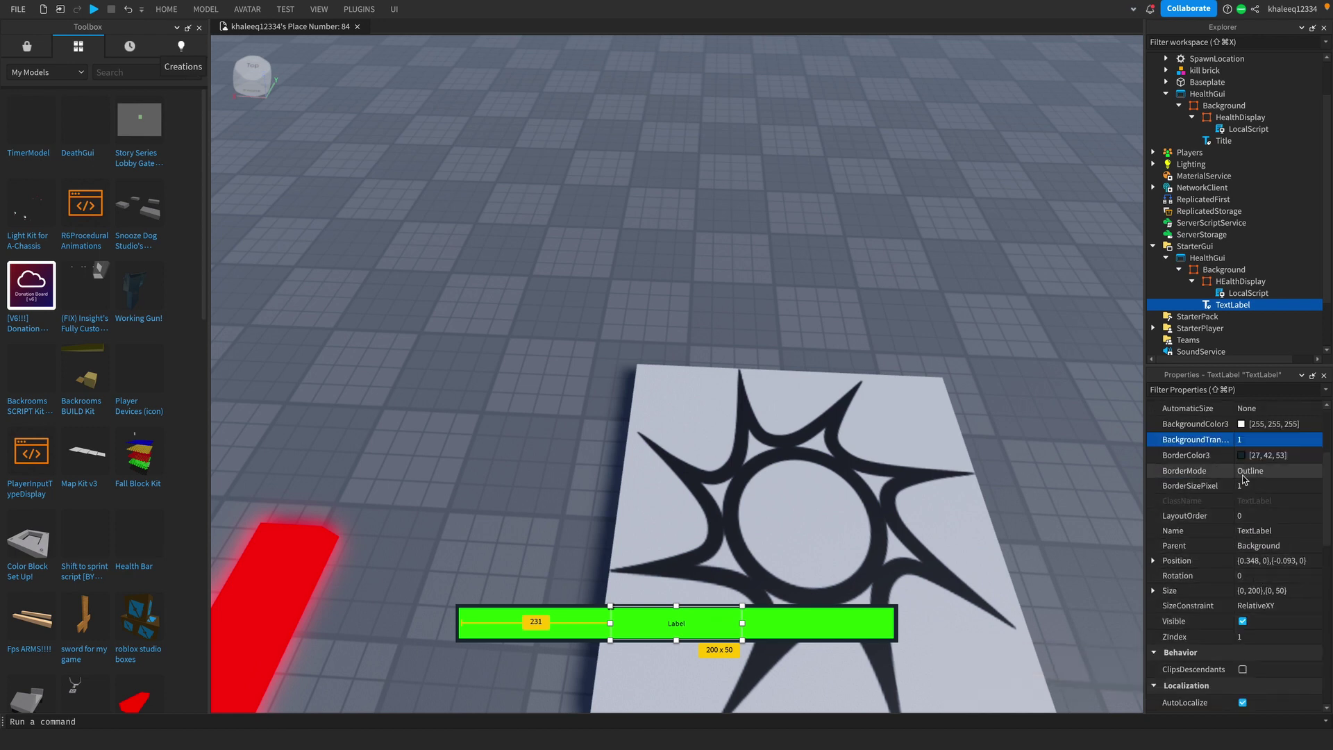
scroll(1242, 585, "down", 6)
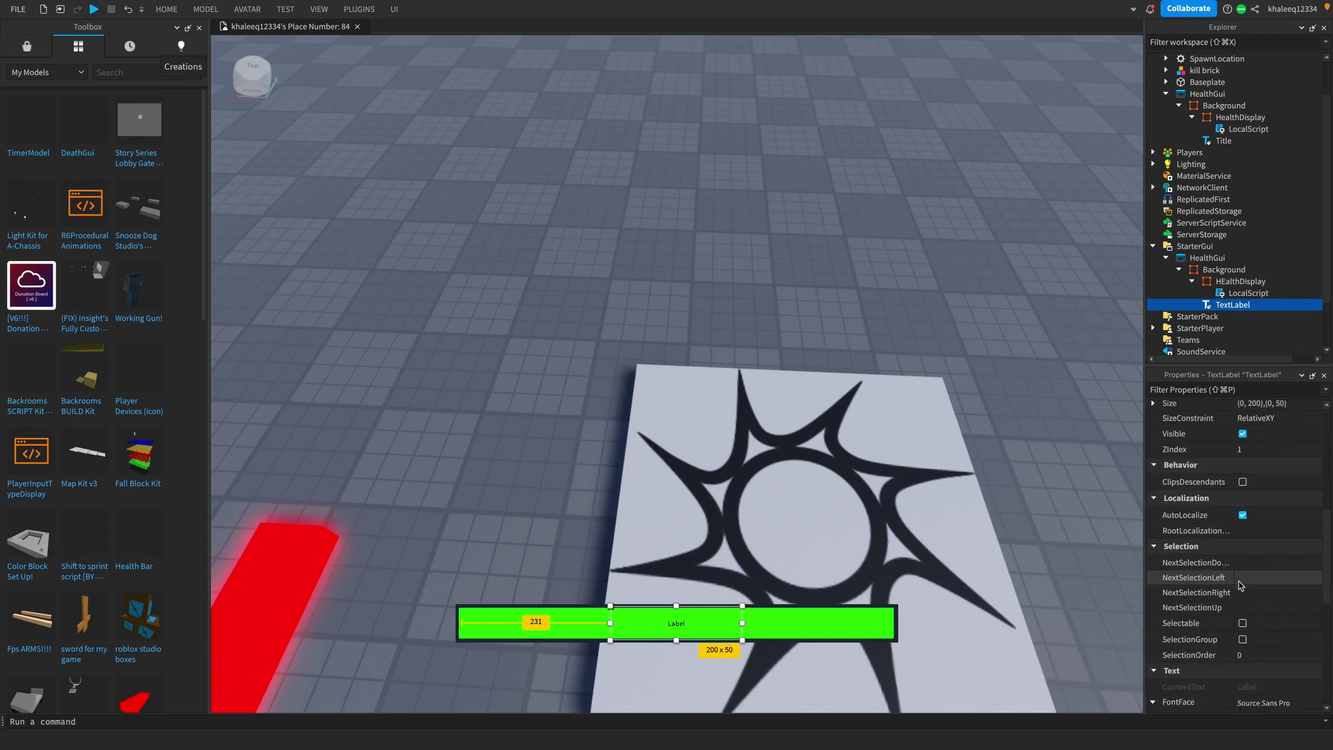
scroll(1242, 585, "down", 3)
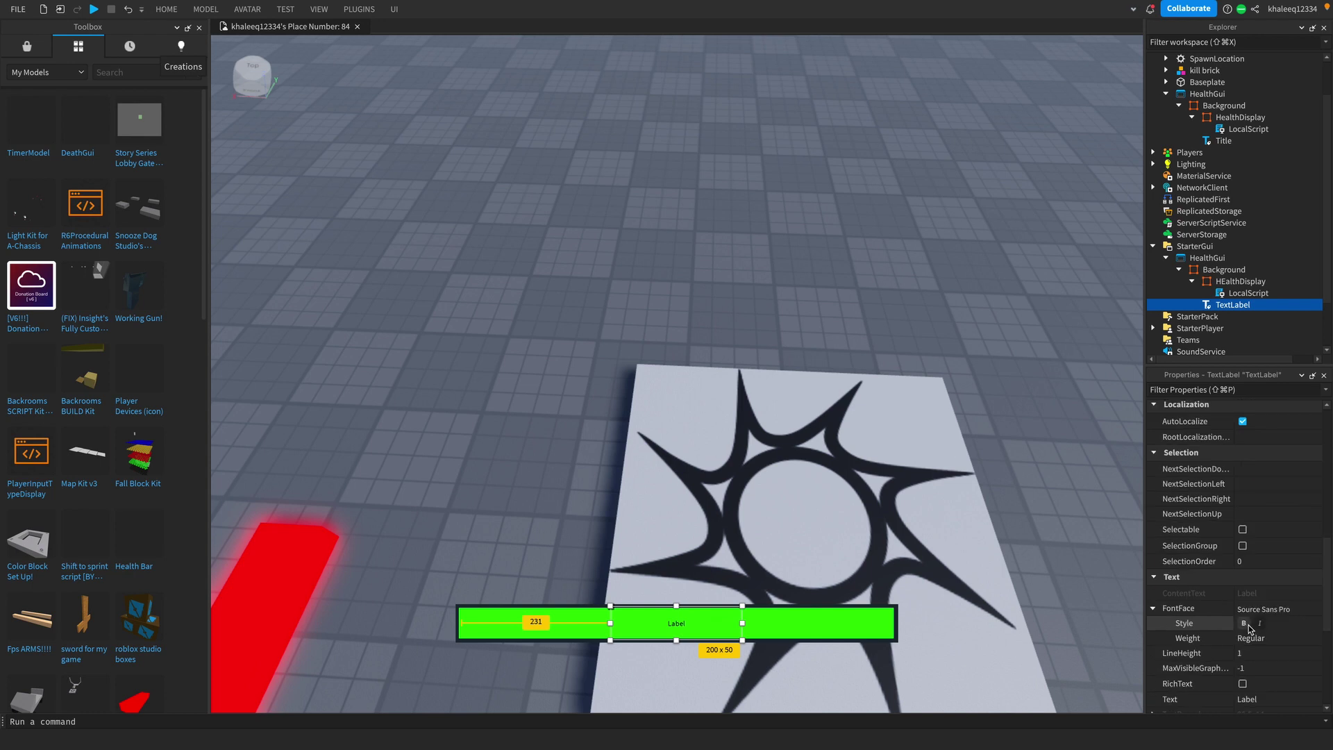
left_click(1244, 622)
scroll(1245, 577, "down", 7)
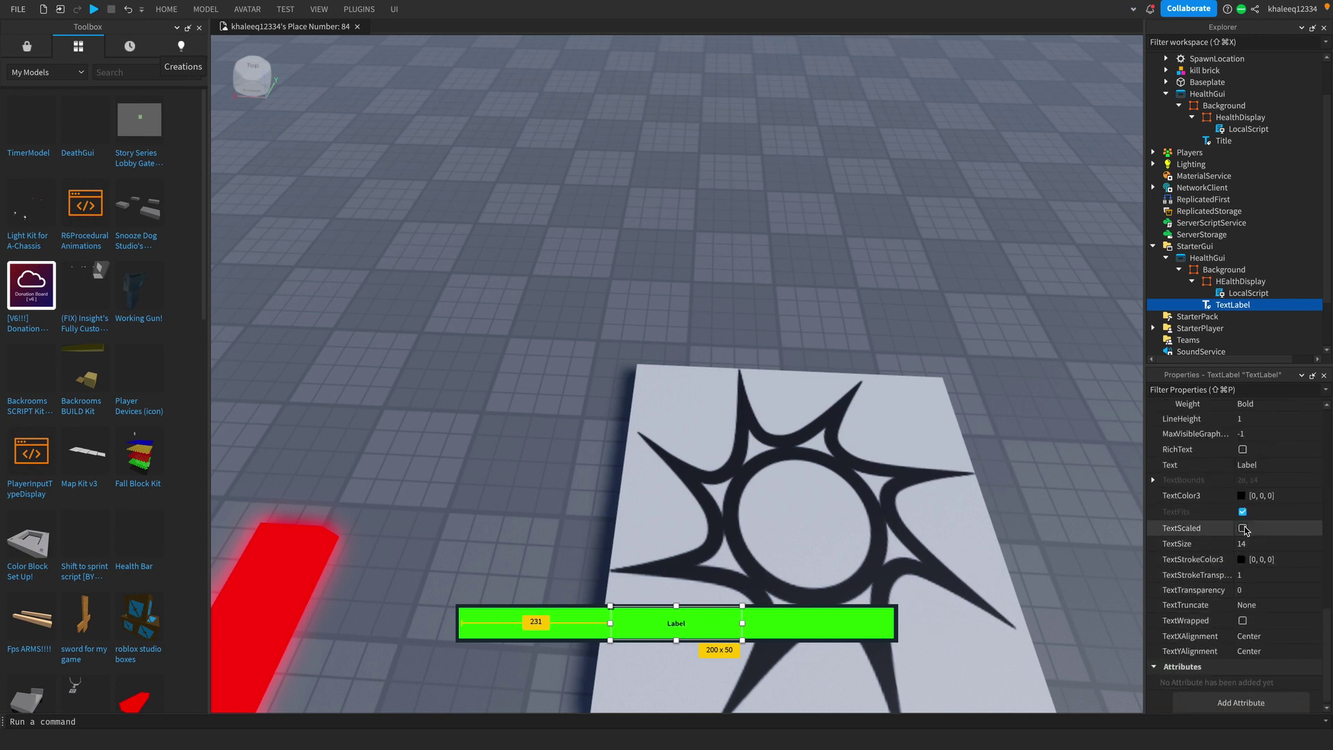
left_click(1243, 528)
- Change the TextLabel's text to Health
scroll(1271, 552, "up", 6)
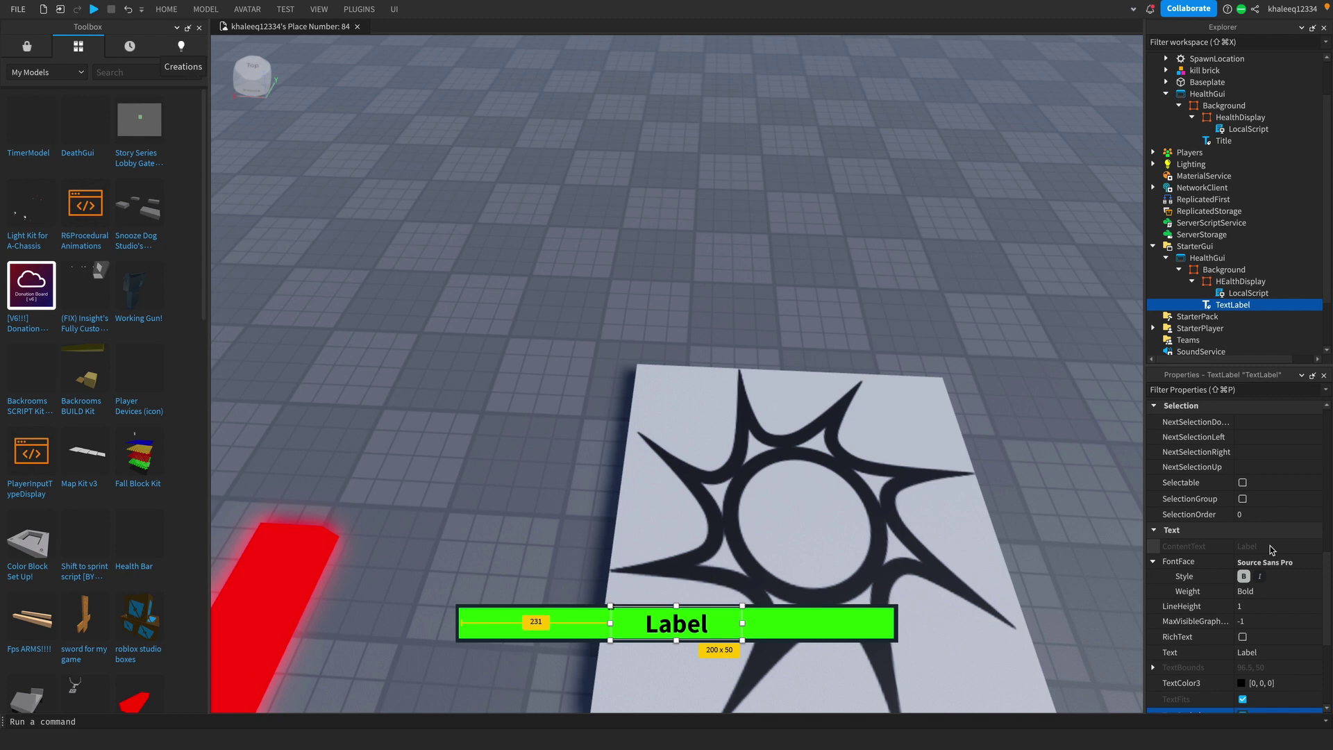
left_click(1257, 653)
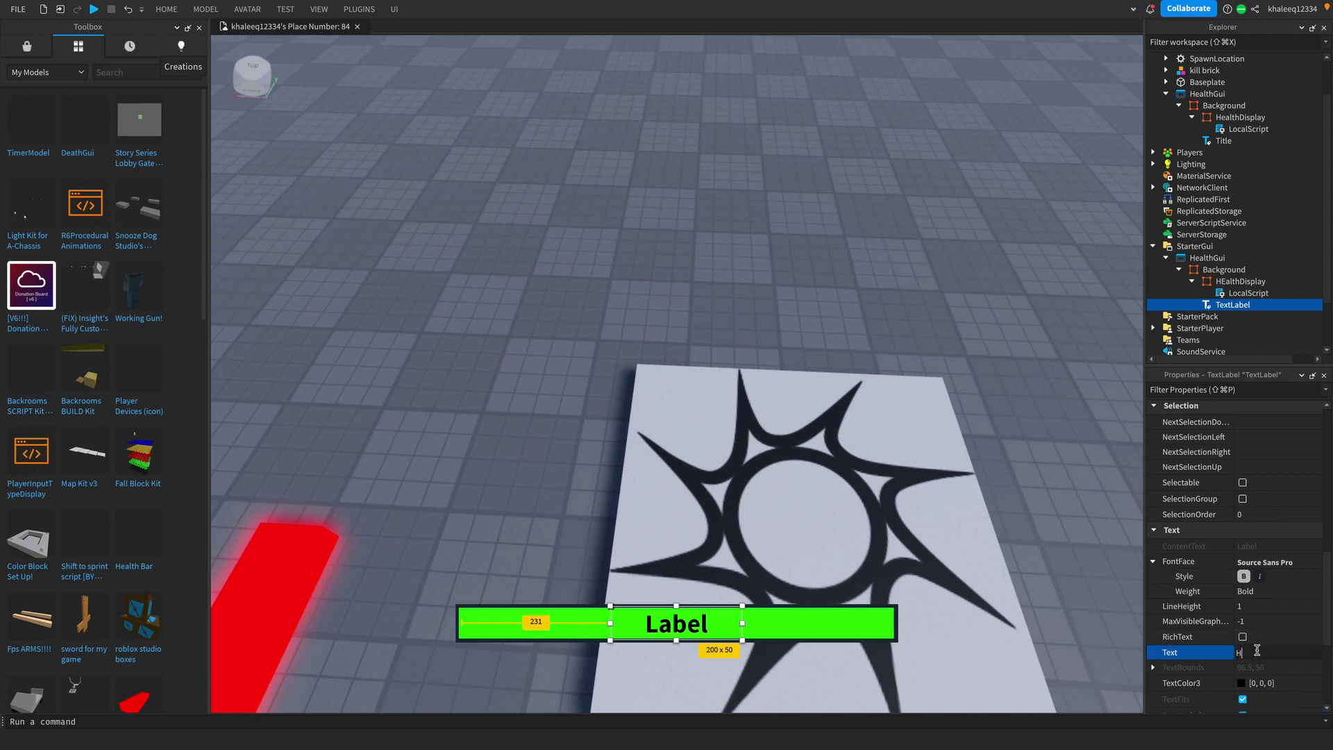
key("Return")
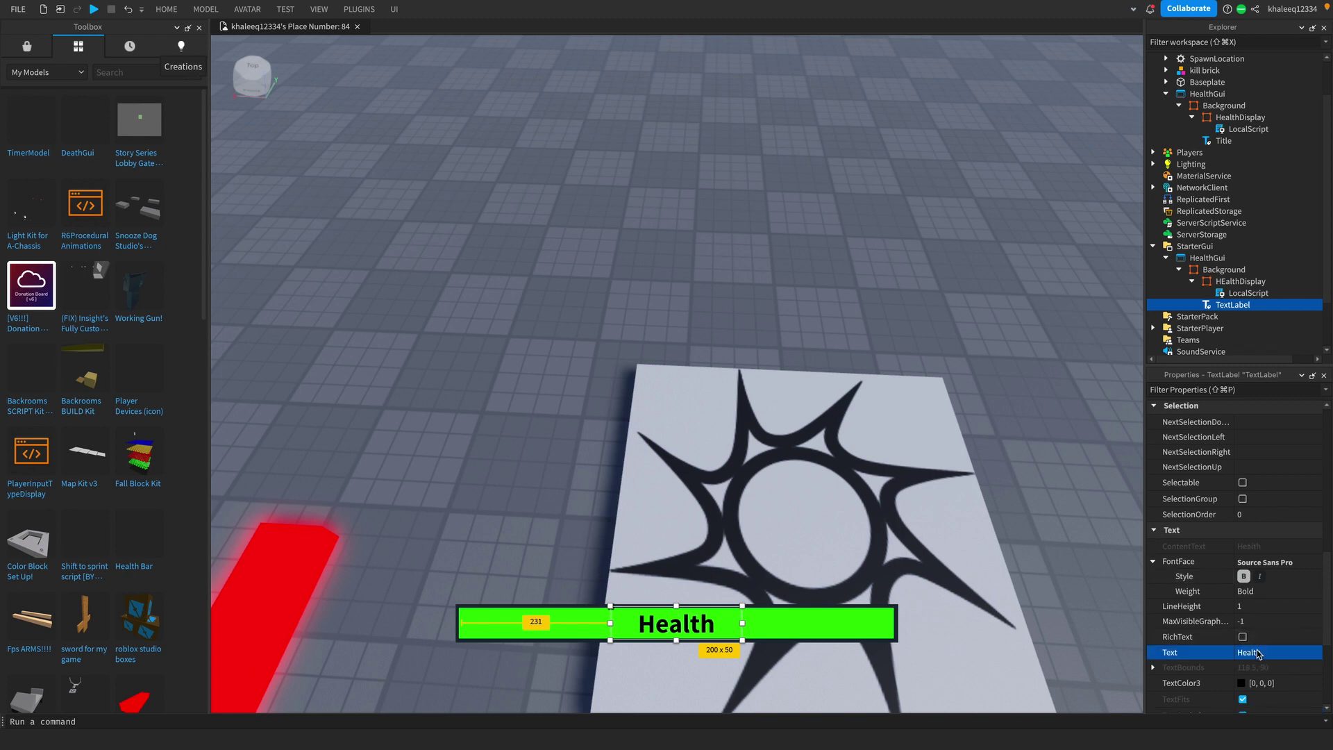
left_click(821, 489)
key("a")
left_click(581, 285)
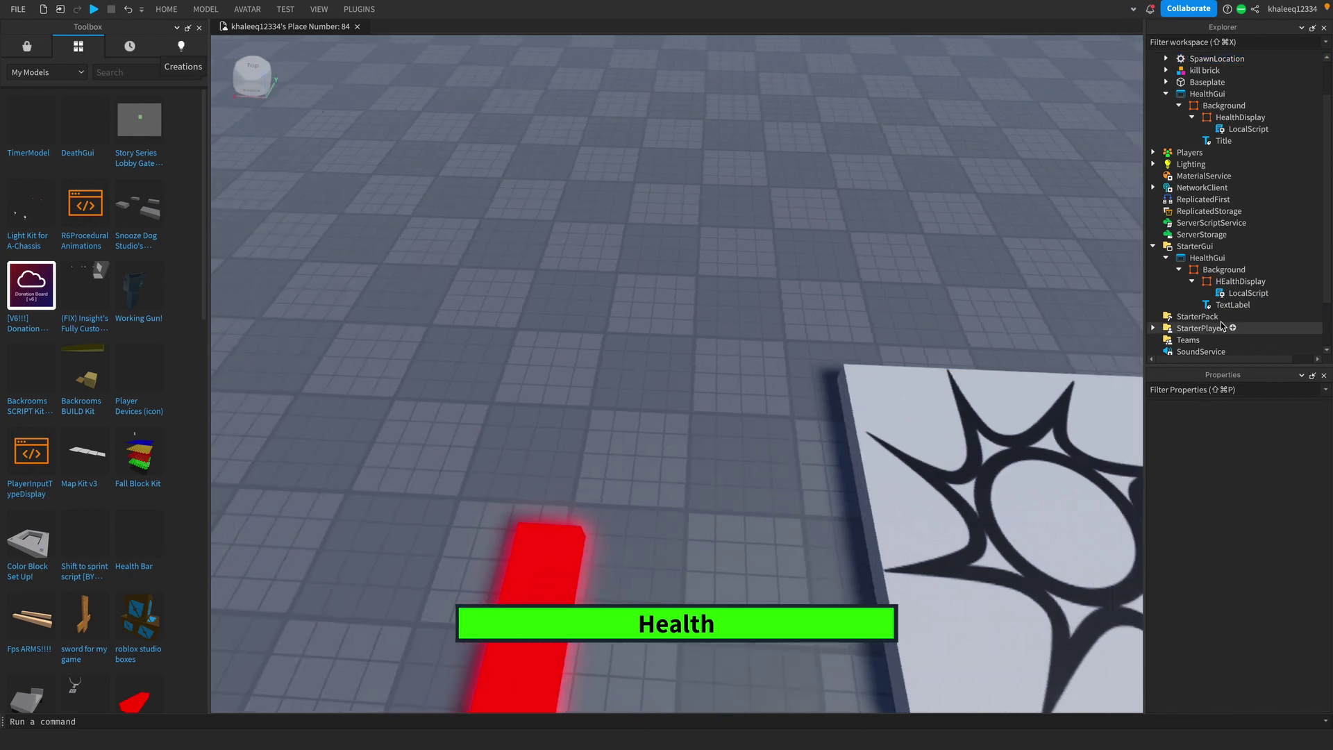
key("s")
key("d")
key("w")
key("a")
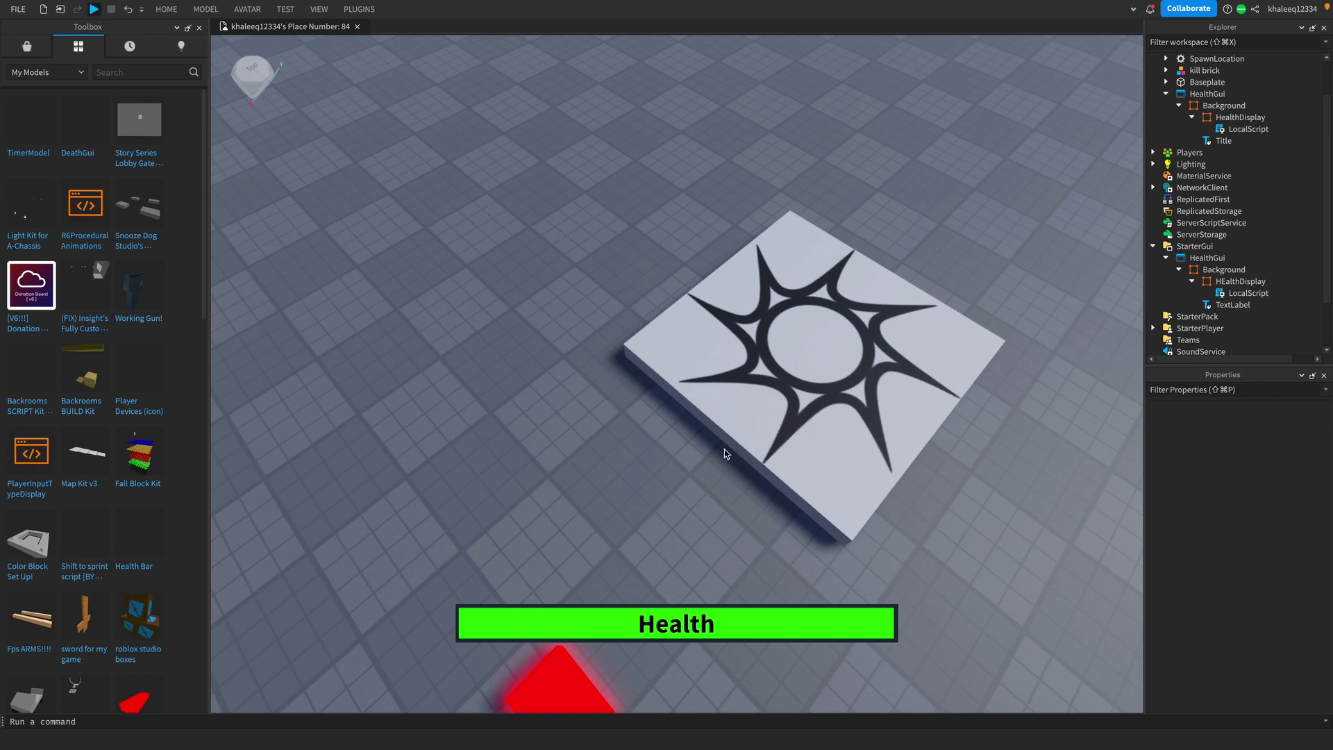
- Playtest the place, walking the character from the spawn to the red kill brick to check the health bar, and stop the test
key("F5")
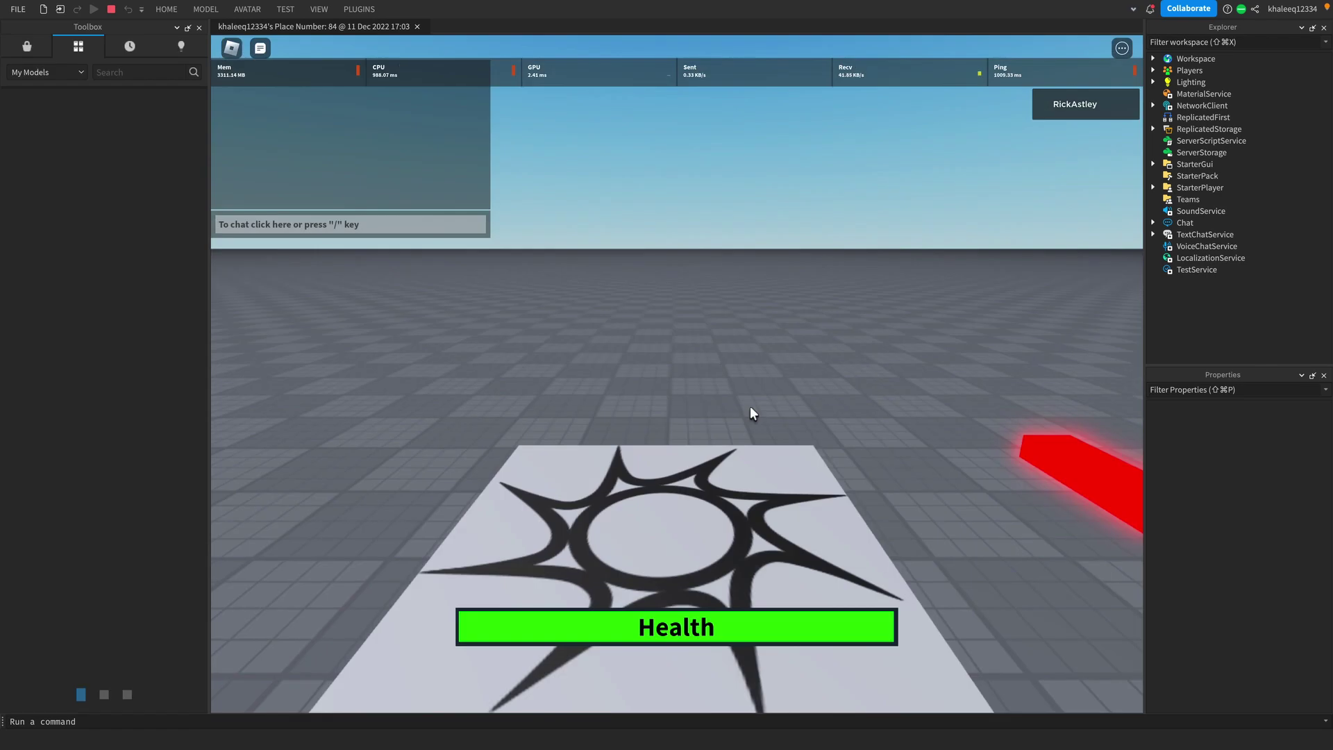
right_click_drag(750, 407, 758, 416)
key("w")
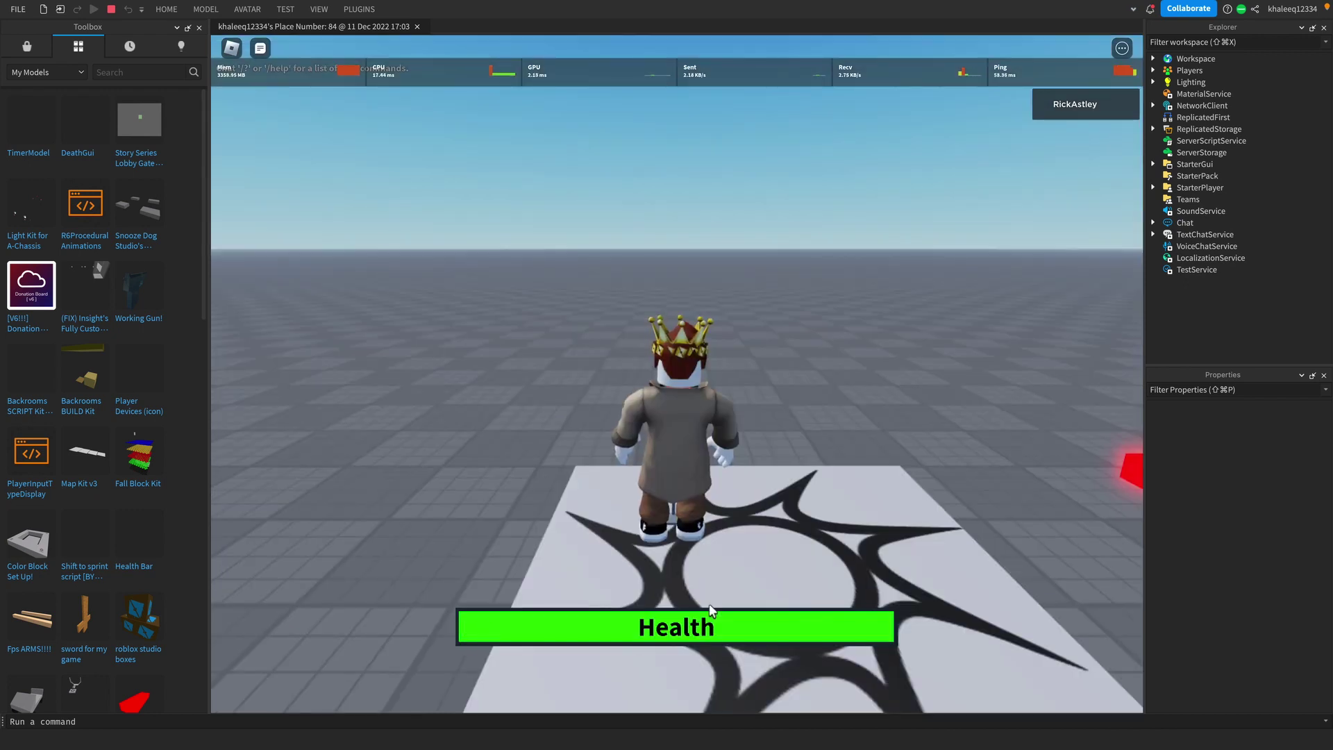
key("a")
right_click_drag(716, 579, 716, 580)
key("w")
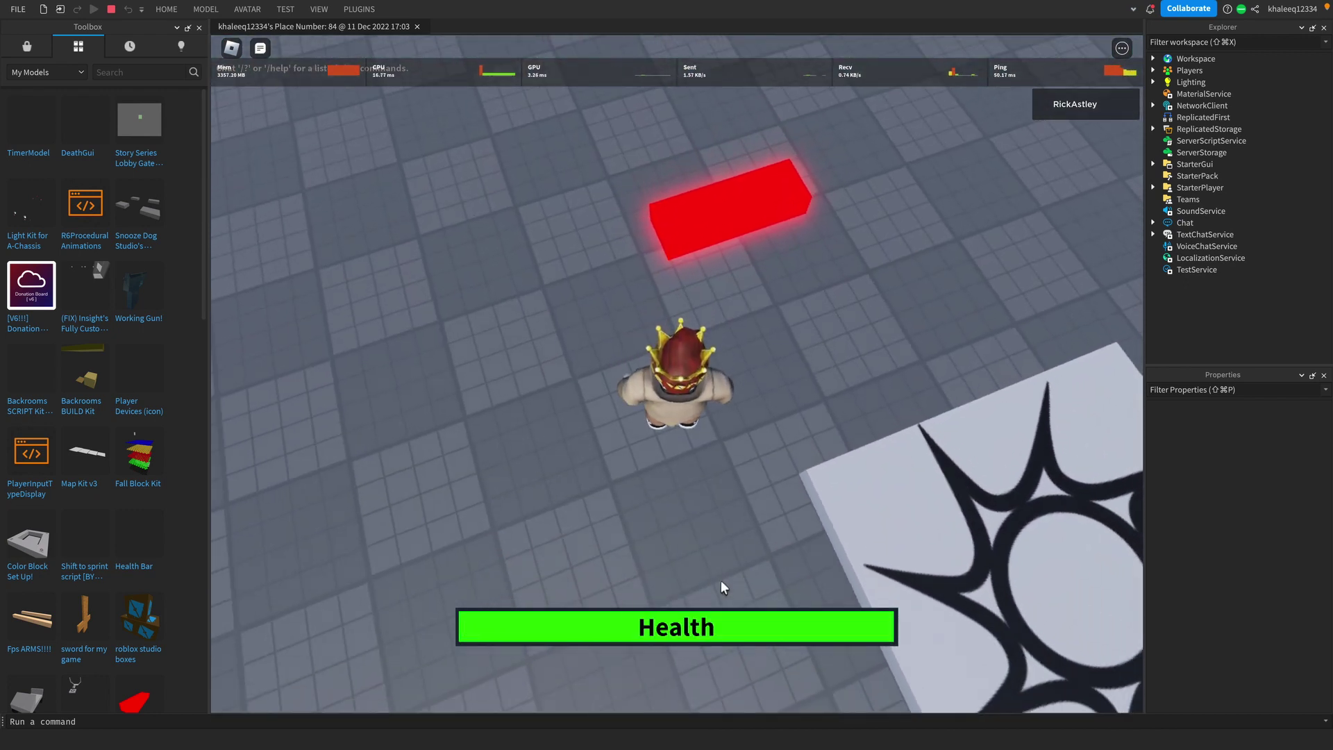
scroll(576, 608, "down", 3)
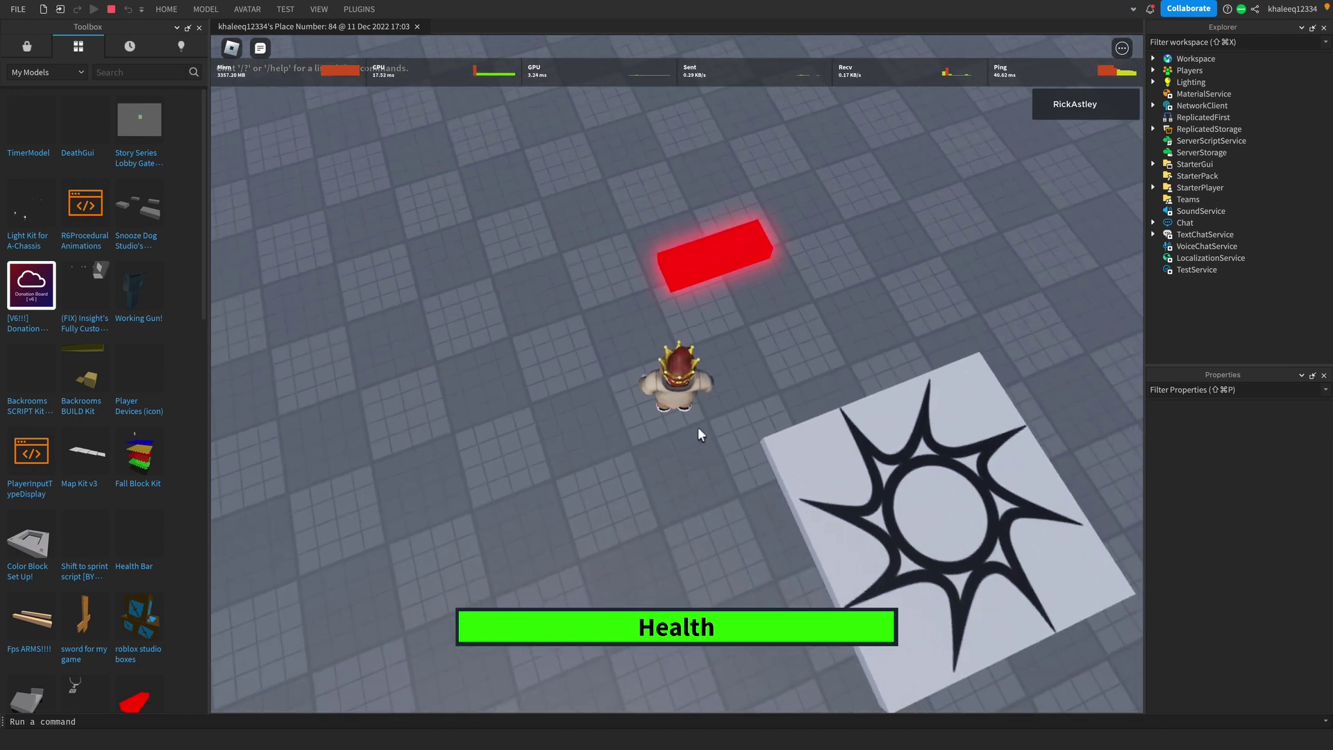
scroll(697, 428, "up", 4)
right_click_drag(698, 429, 698, 428)
key("a")
key("s")
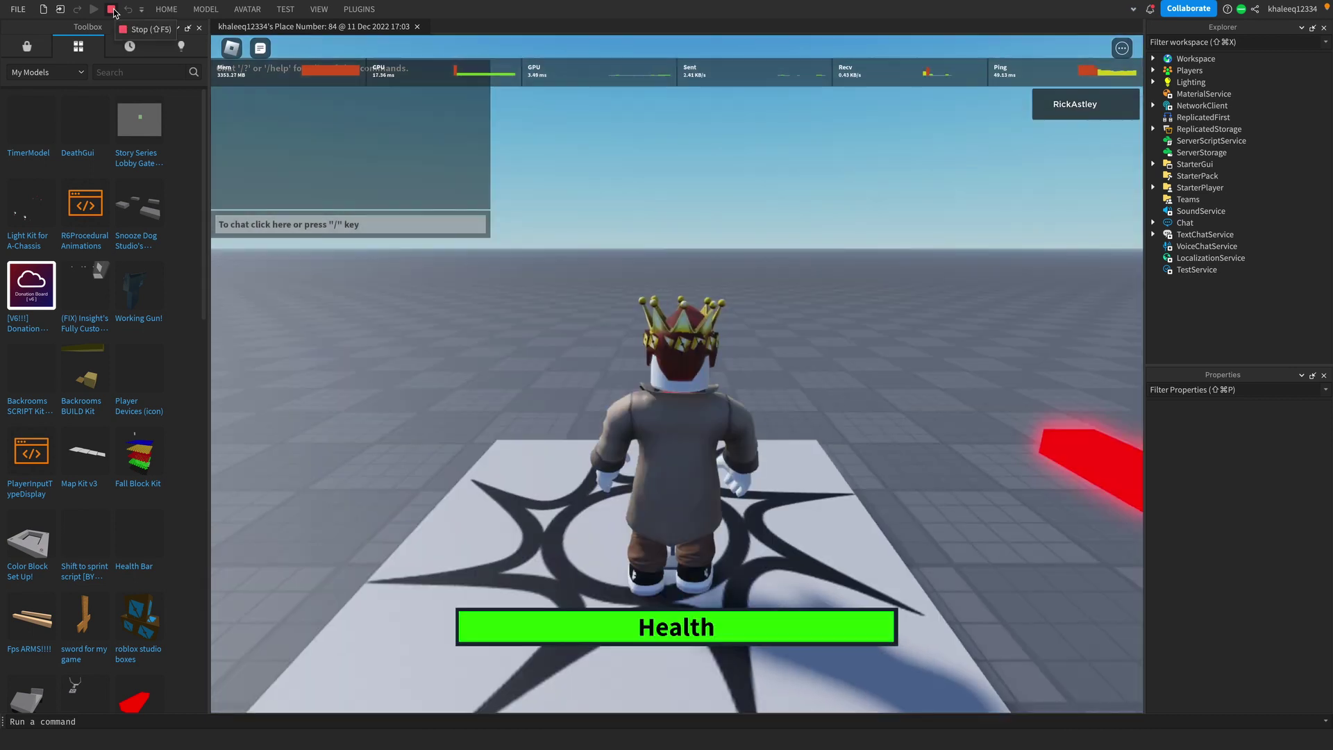
right_click_drag(371, 236, 371, 237)
key("w")
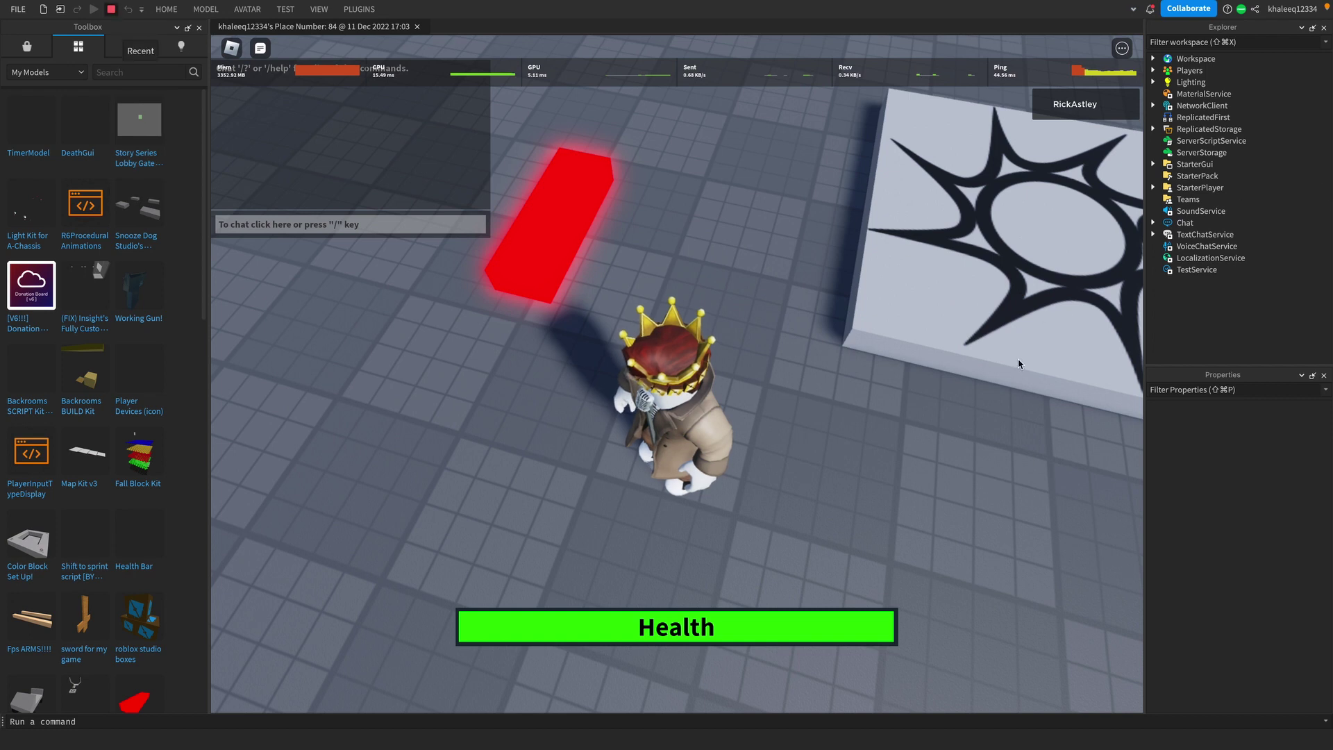
key("shift+F5")
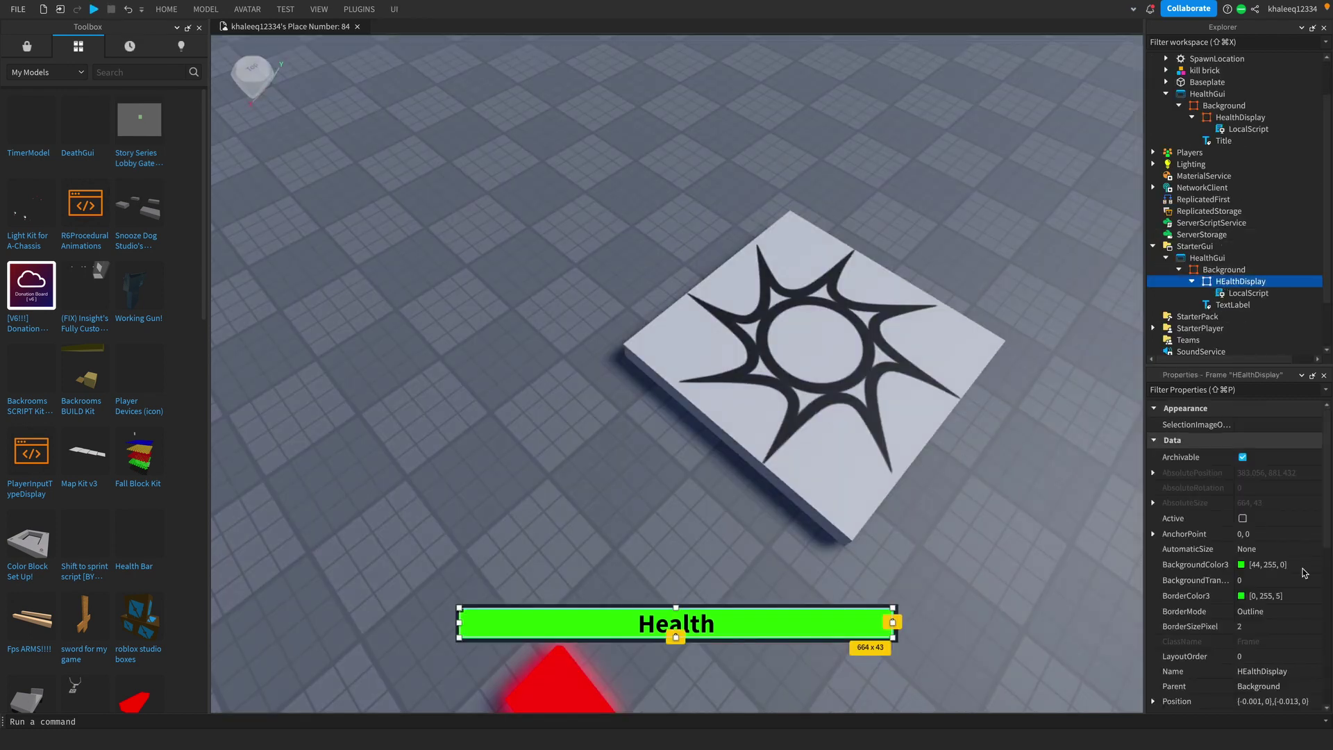
- Set the BorderSizePixel of the HEalthDisplay frame in StarterGui to 1, leaving its border color as is
left_click(1242, 596)
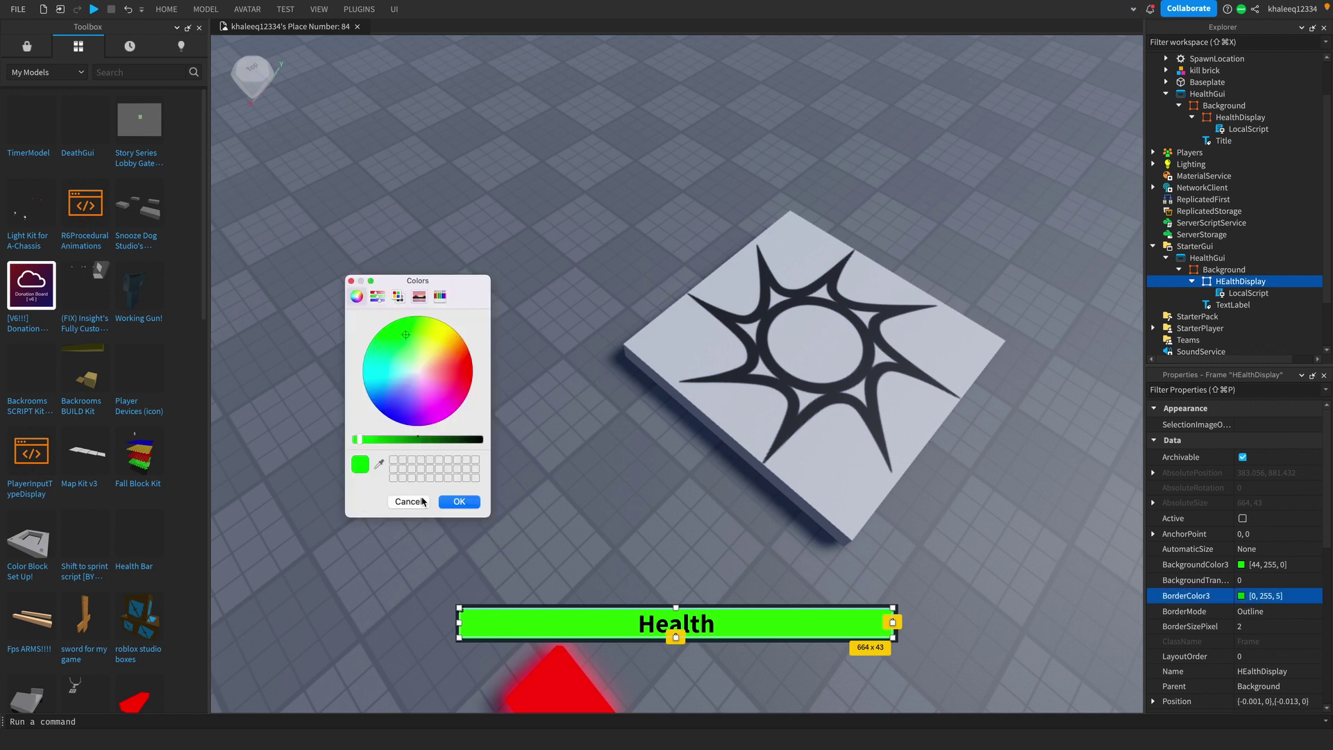
left_click(423, 502)
left_click(1294, 626)
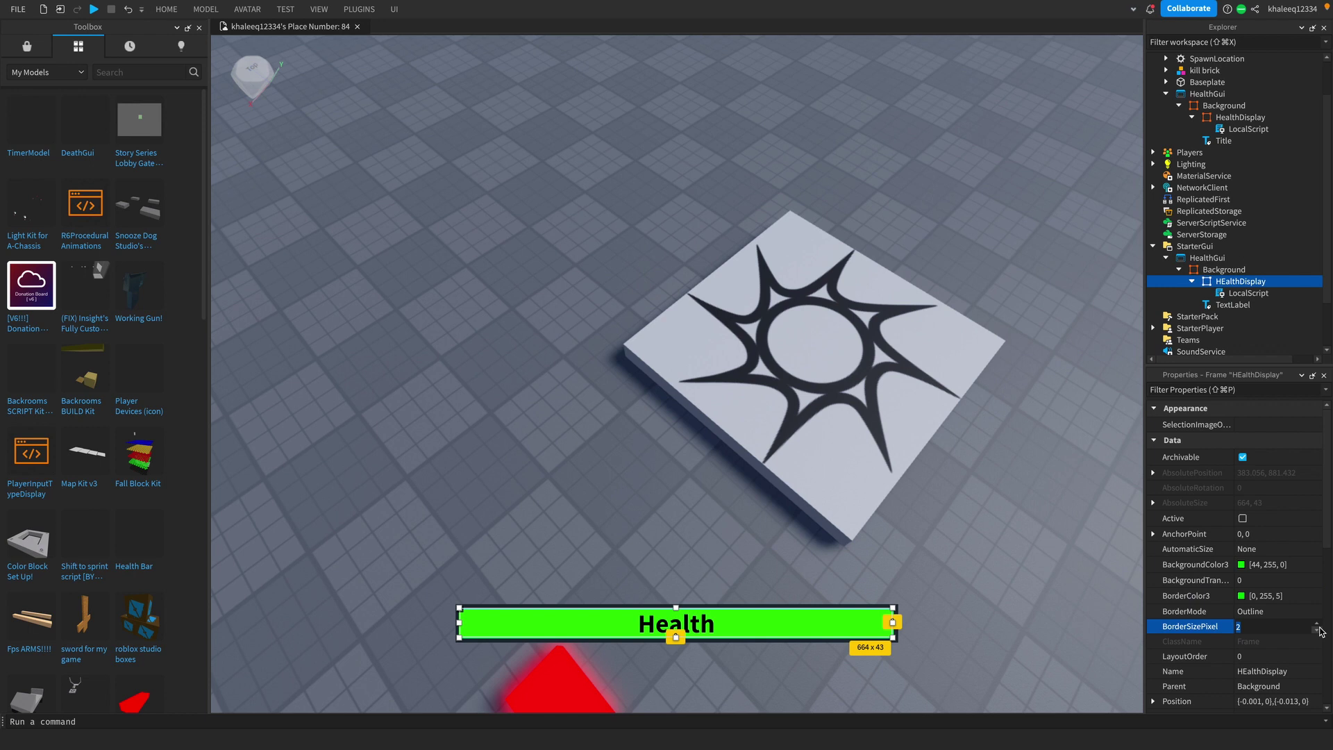
type("1")
left_click(976, 543)
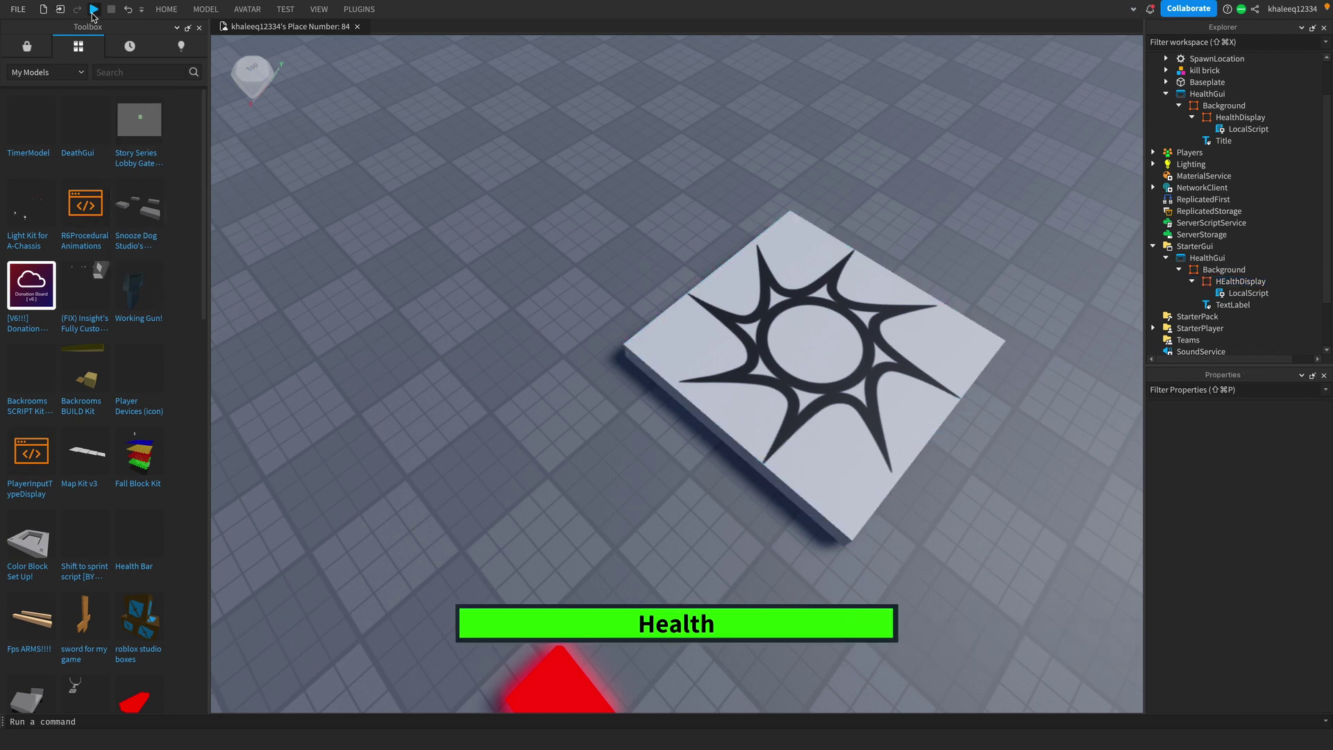
- Run another playtest to check the health bar with the thinner border as the character touches the kill brick and respawns
key("F5")
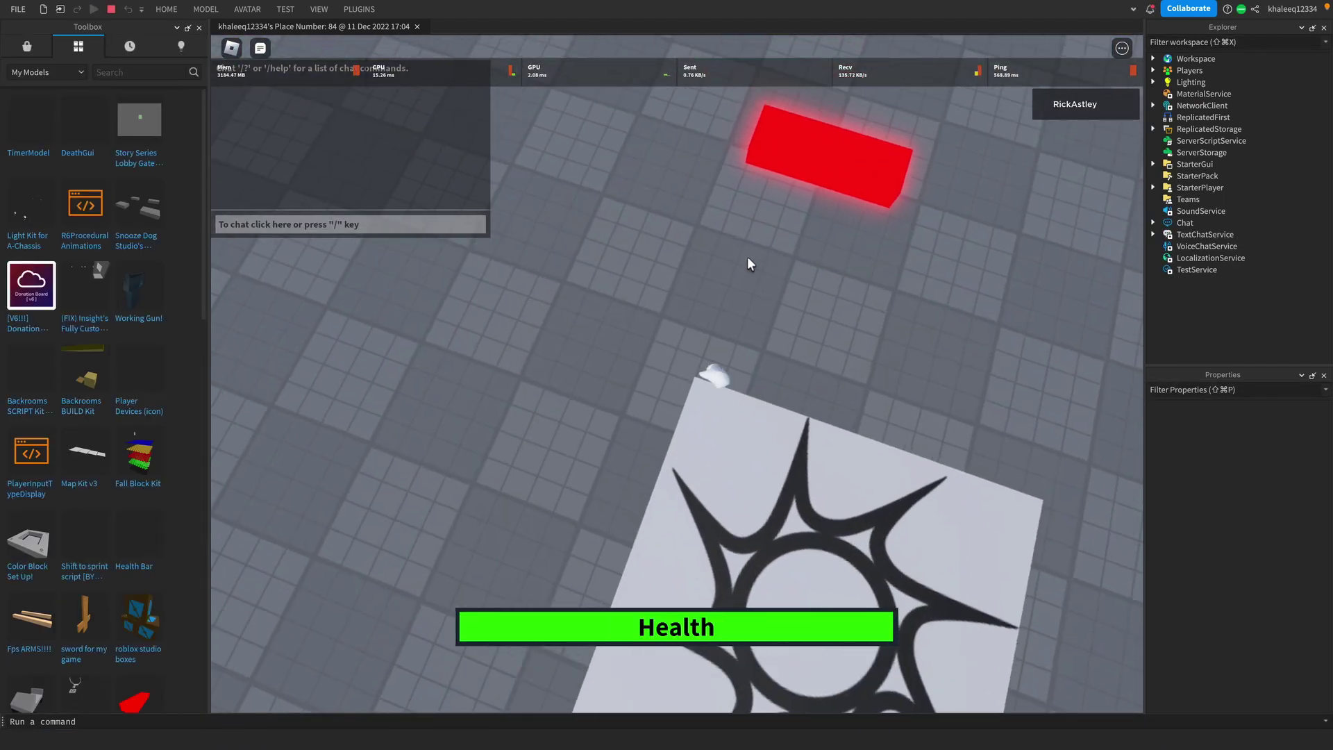
key("w")
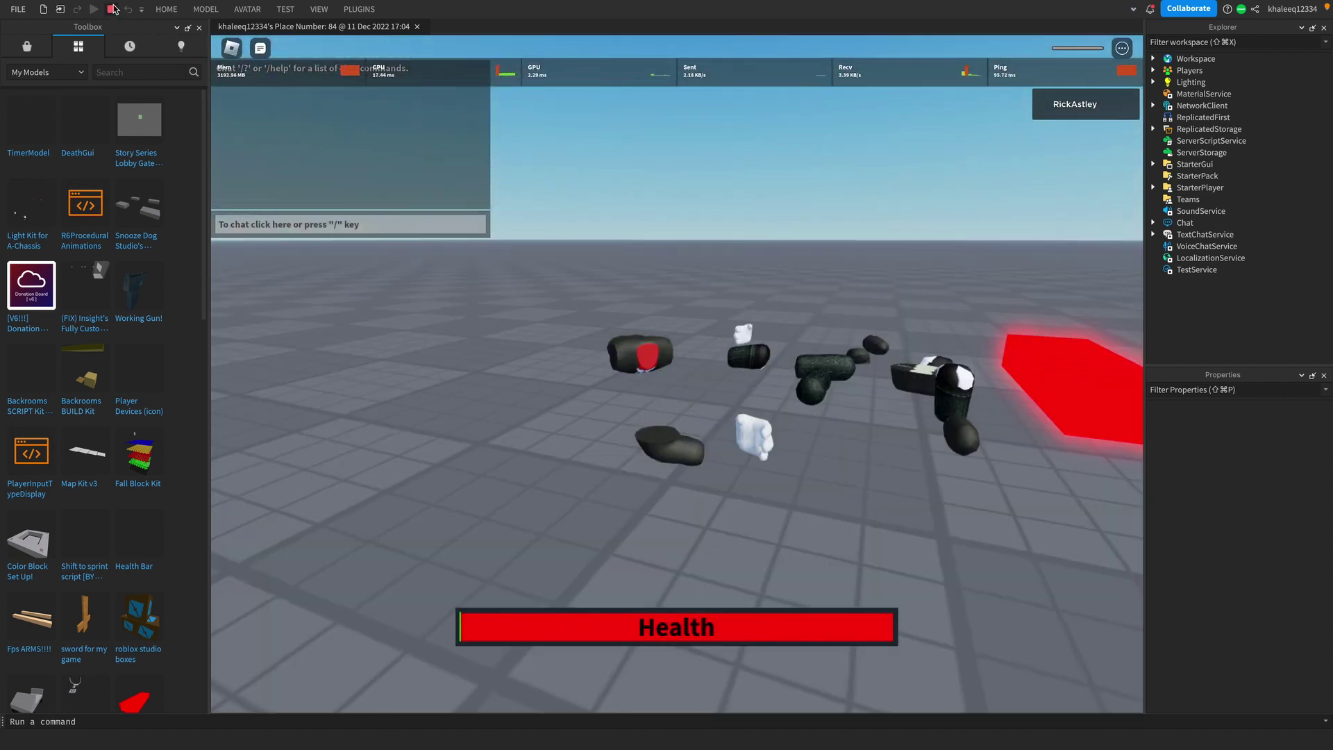
key("s")
key("w")
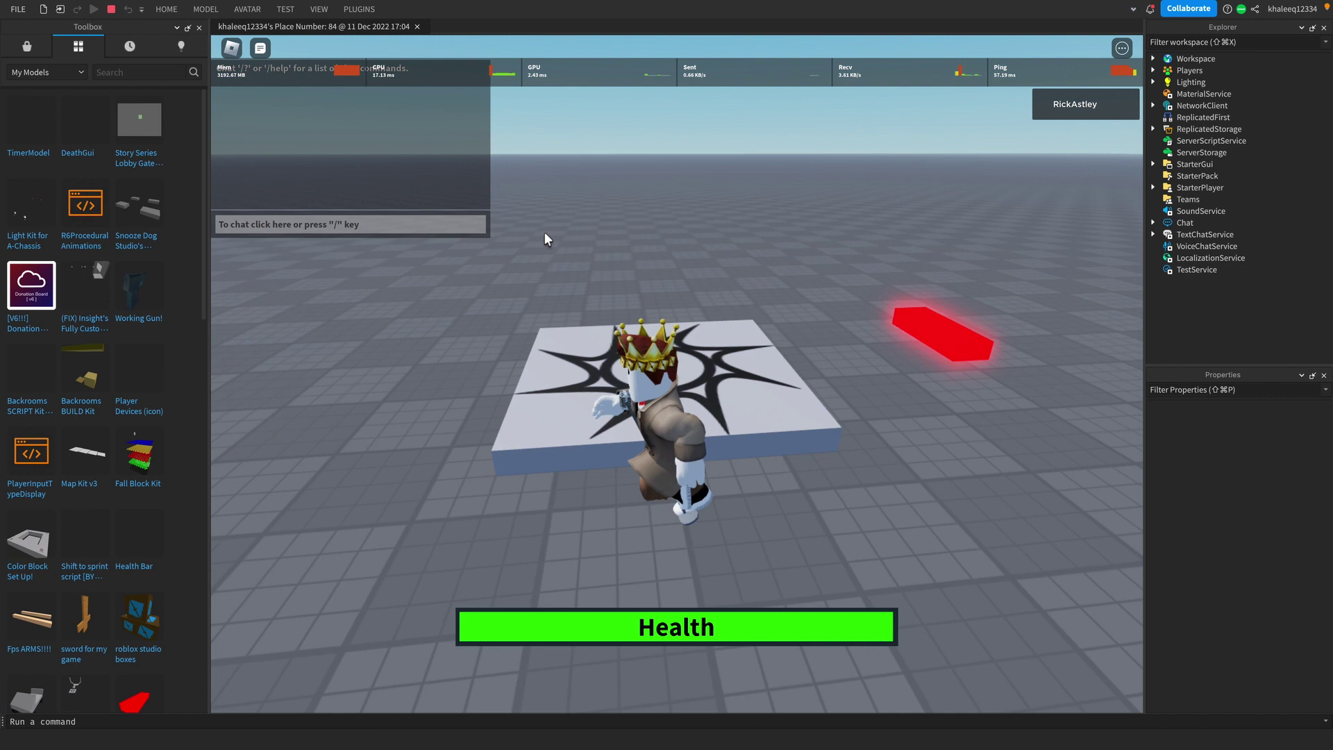
key("a")
key("a")
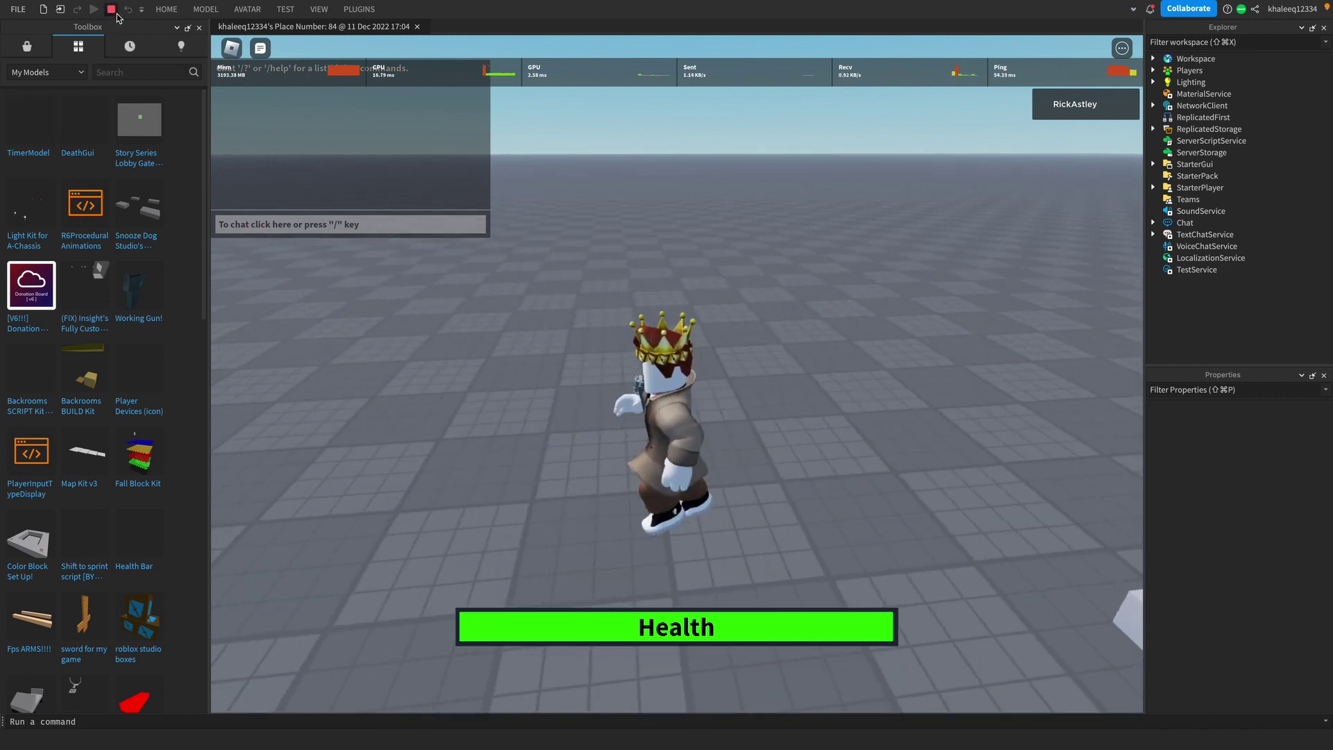
key("shift+F5")
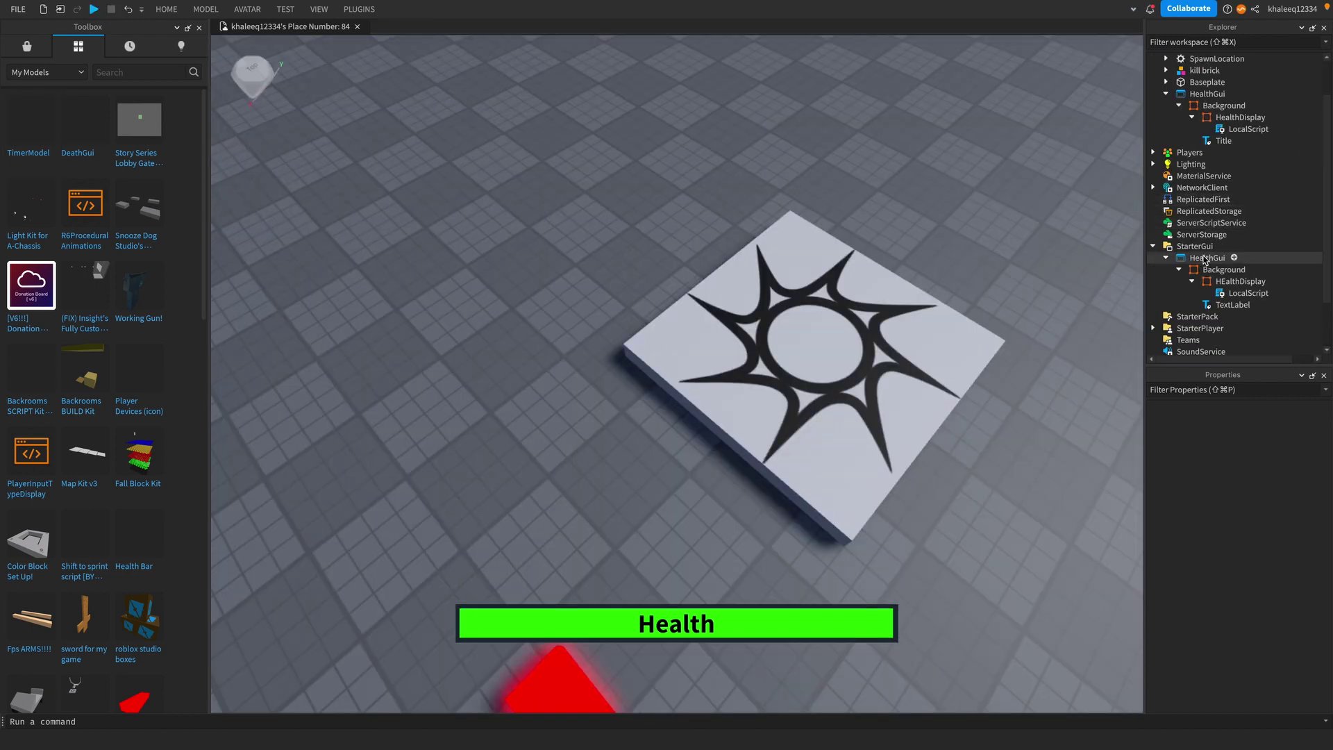
- Convert the position and size of StarterGui's HealthGui, Background, HEalthDisplay and TextLabel to Scale with AutoScale Lite's Unit Conversion
left_click(1208, 258)
left_click(1208, 270, "shift")
left_click(1208, 281, "shift")
left_click(1208, 293, "shift")
left_click(1208, 305, "shift")
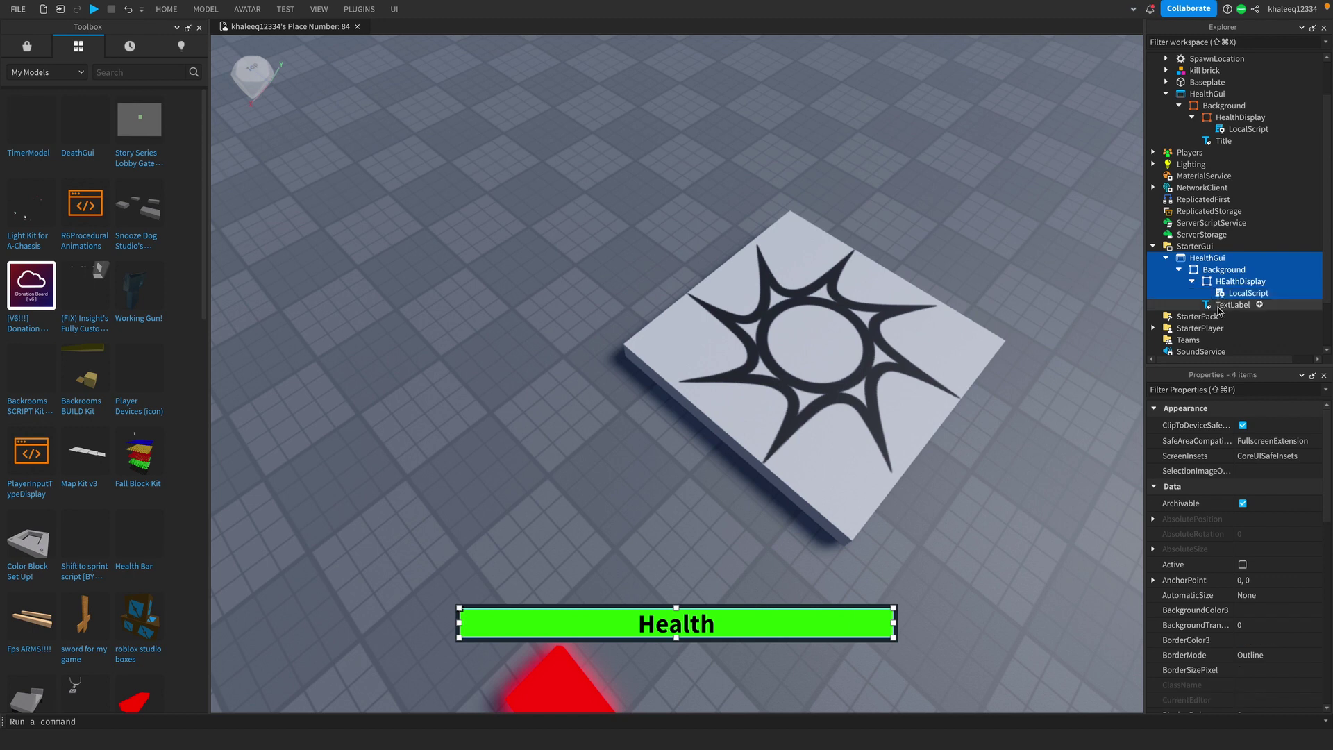
left_click(1229, 294, "shift")
left_click(1226, 305, "ctrl")
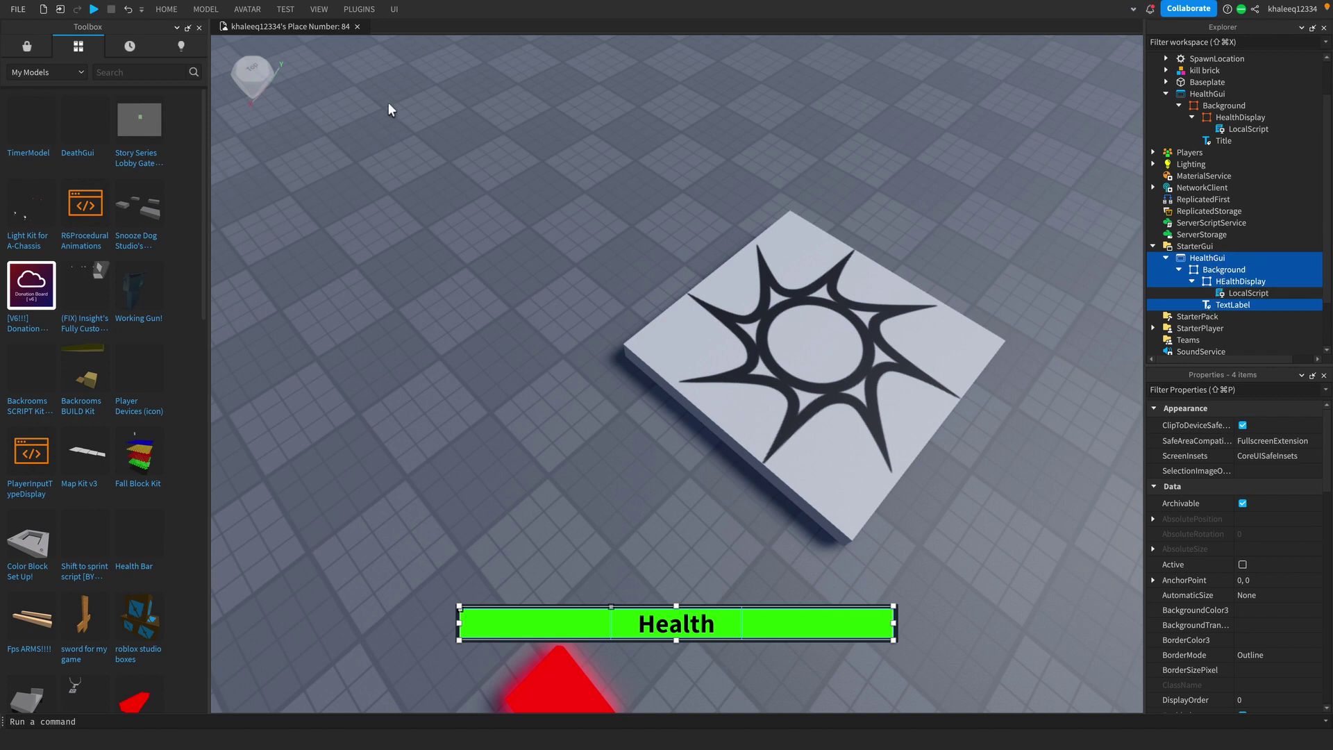
left_click(359, 9)
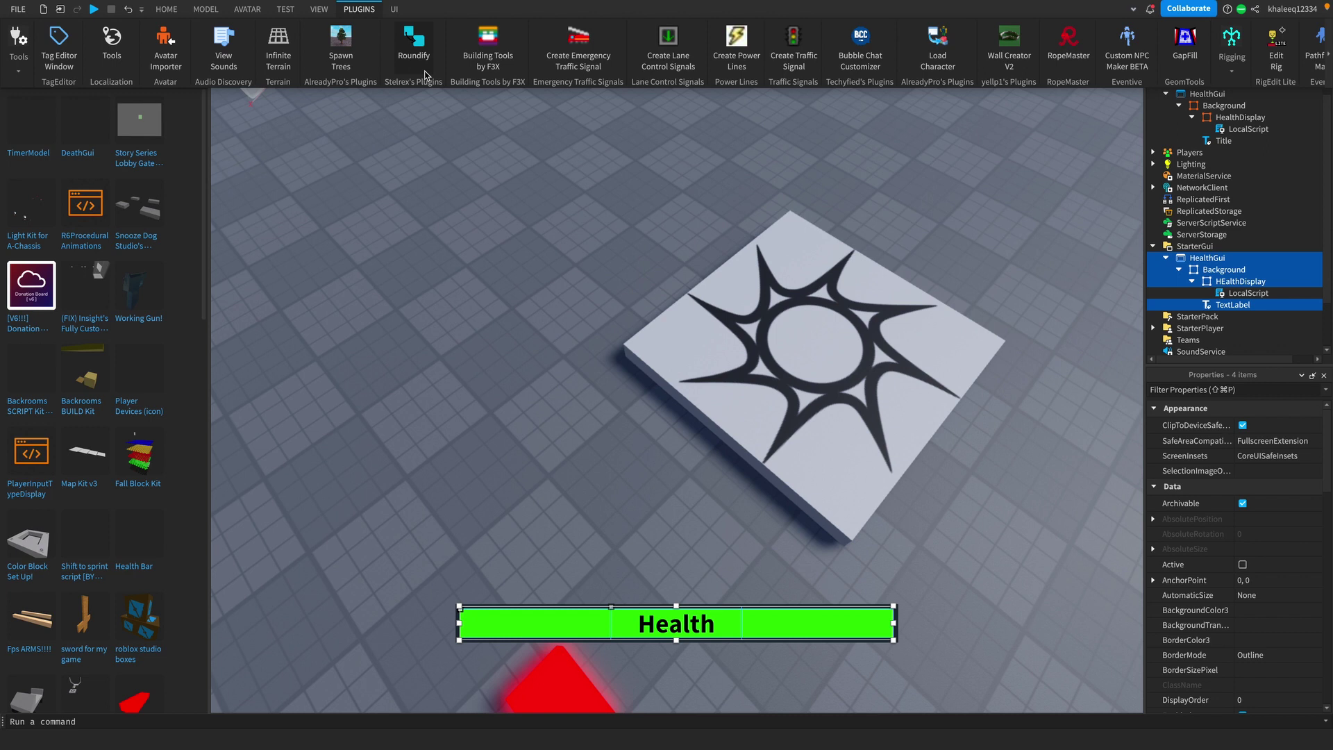
left_click(1326, 70)
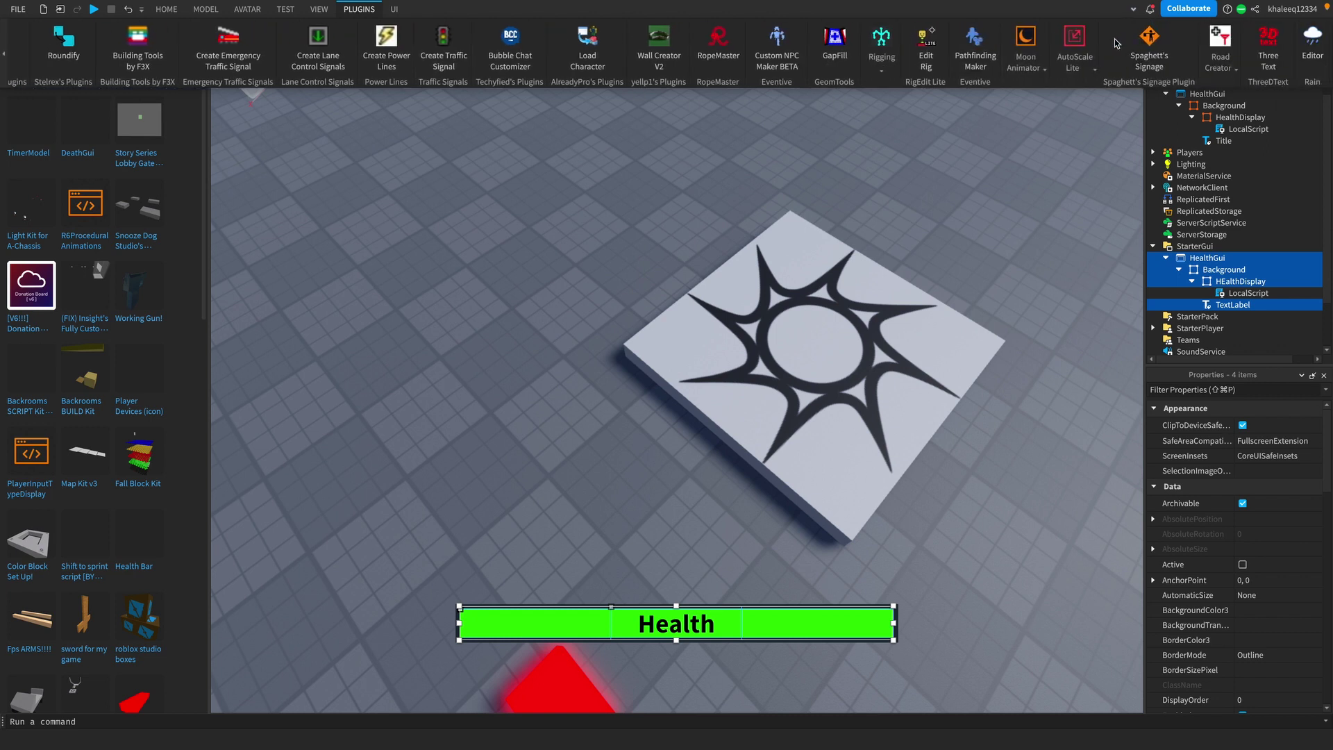
left_click(1094, 64)
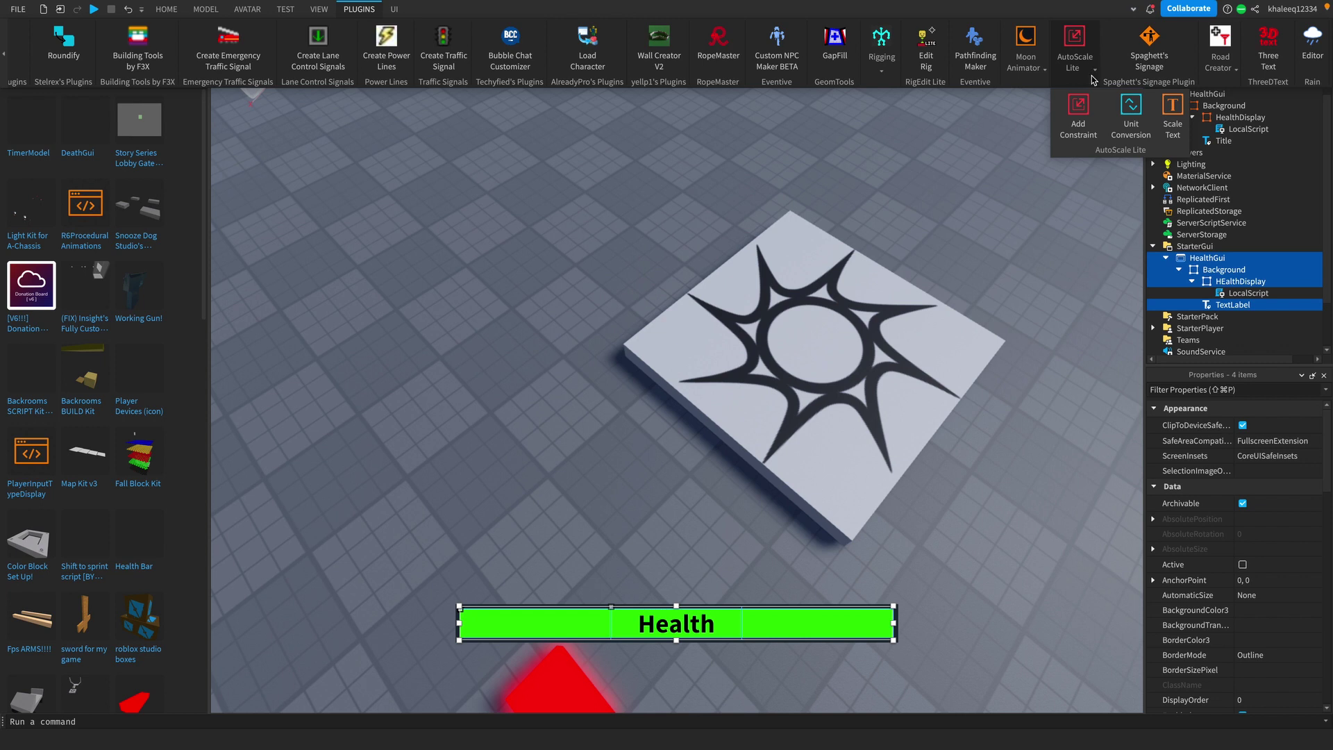
left_click(1131, 138)
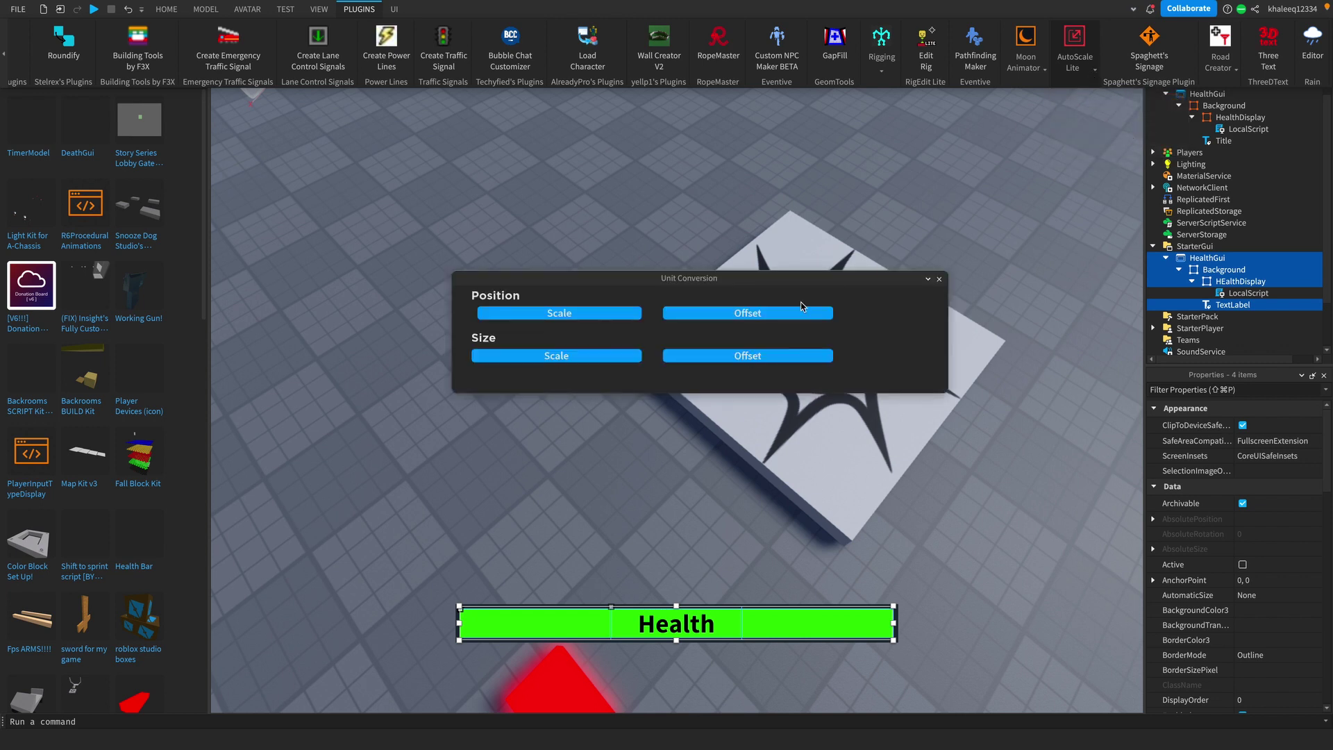
left_click(566, 314)
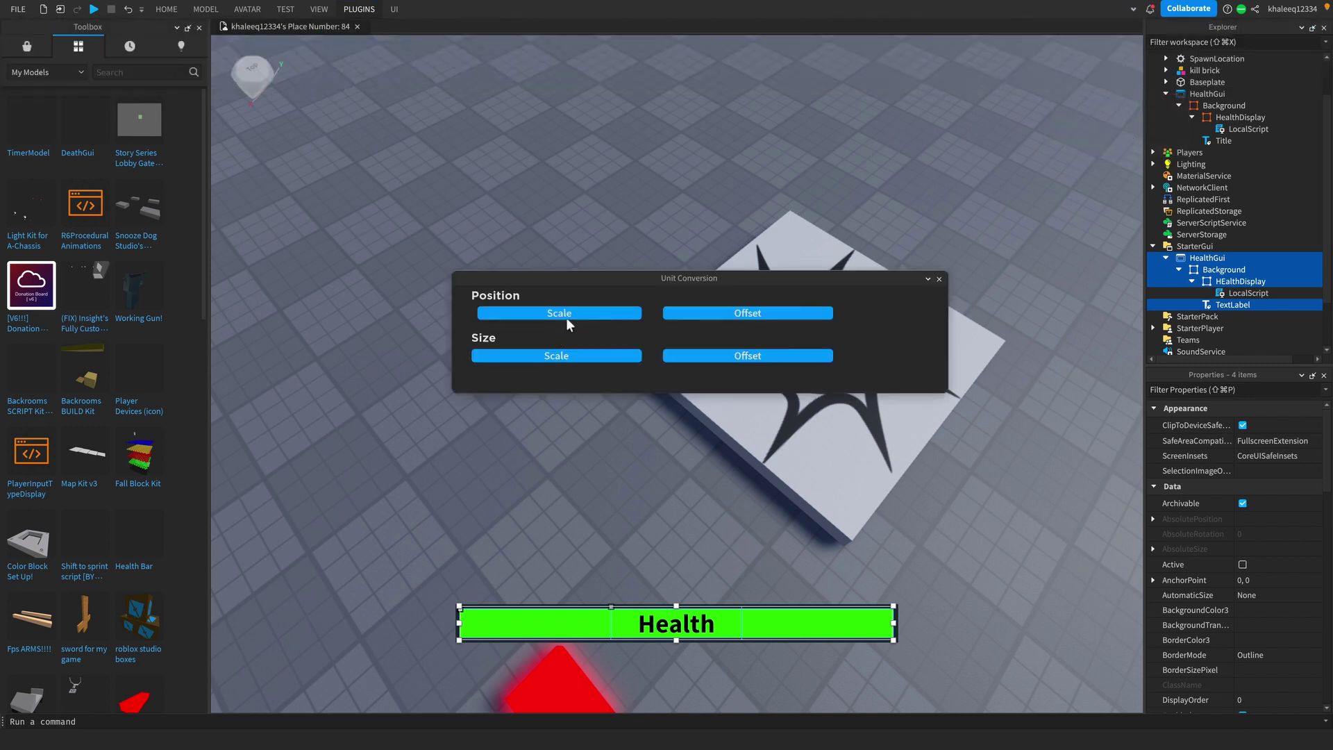
left_click(583, 358)
left_click(939, 279)
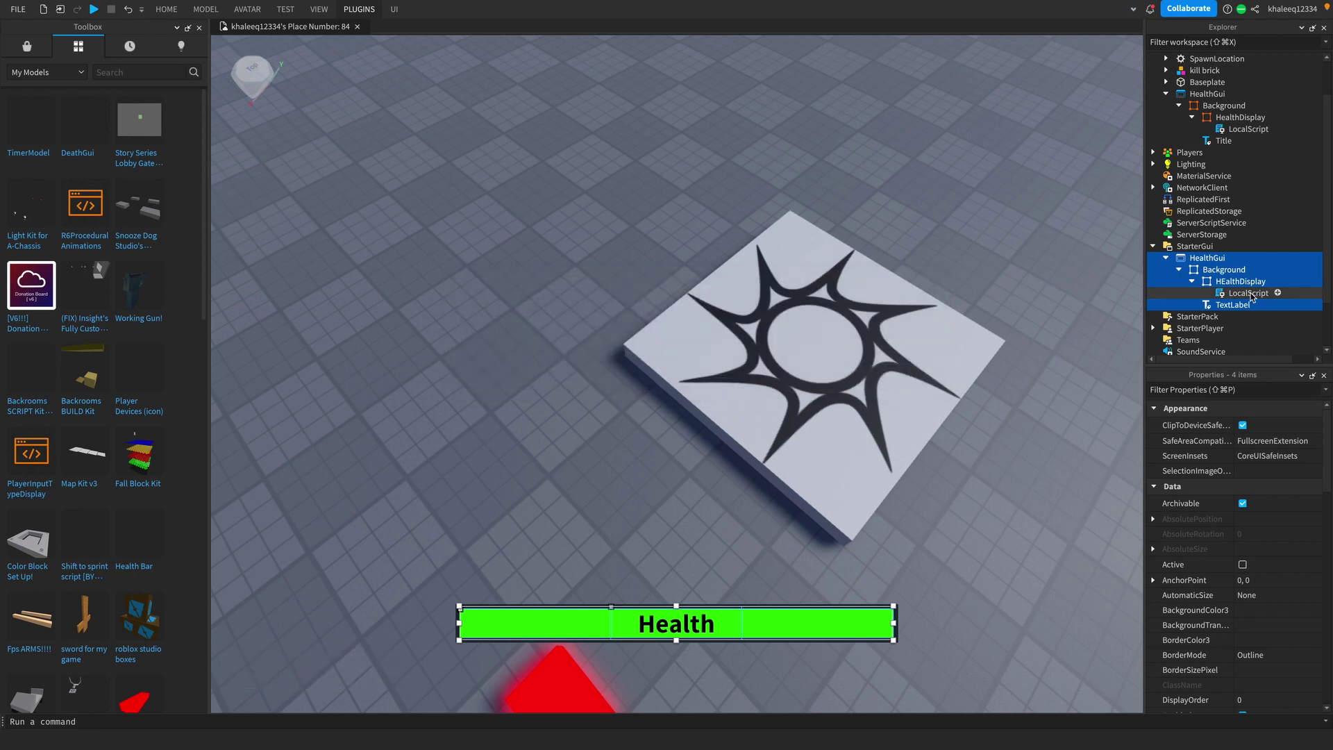
- Try to apply AutoScale Lite's Scale Text to the TextLabel in the StarterGui Background frame
left_click(1224, 315)
left_click(1225, 305)
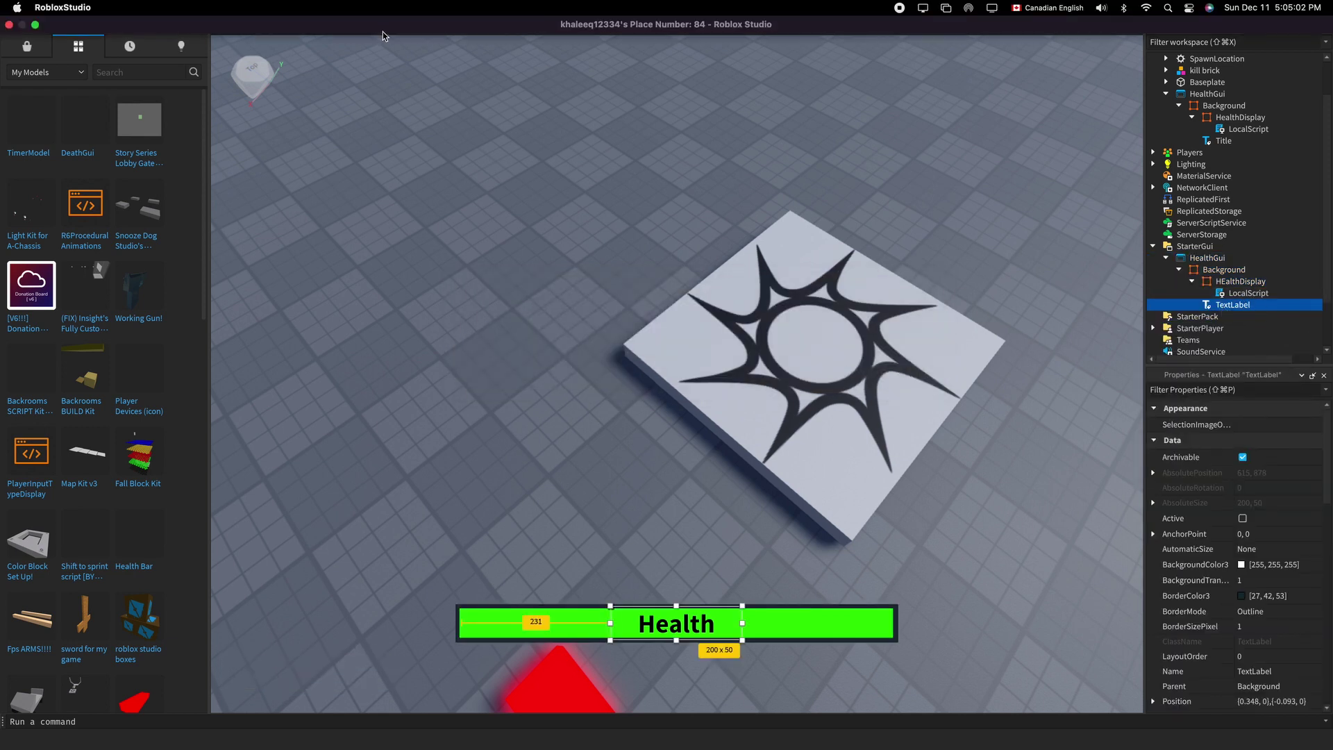
left_click(359, 9)
left_click(1078, 76)
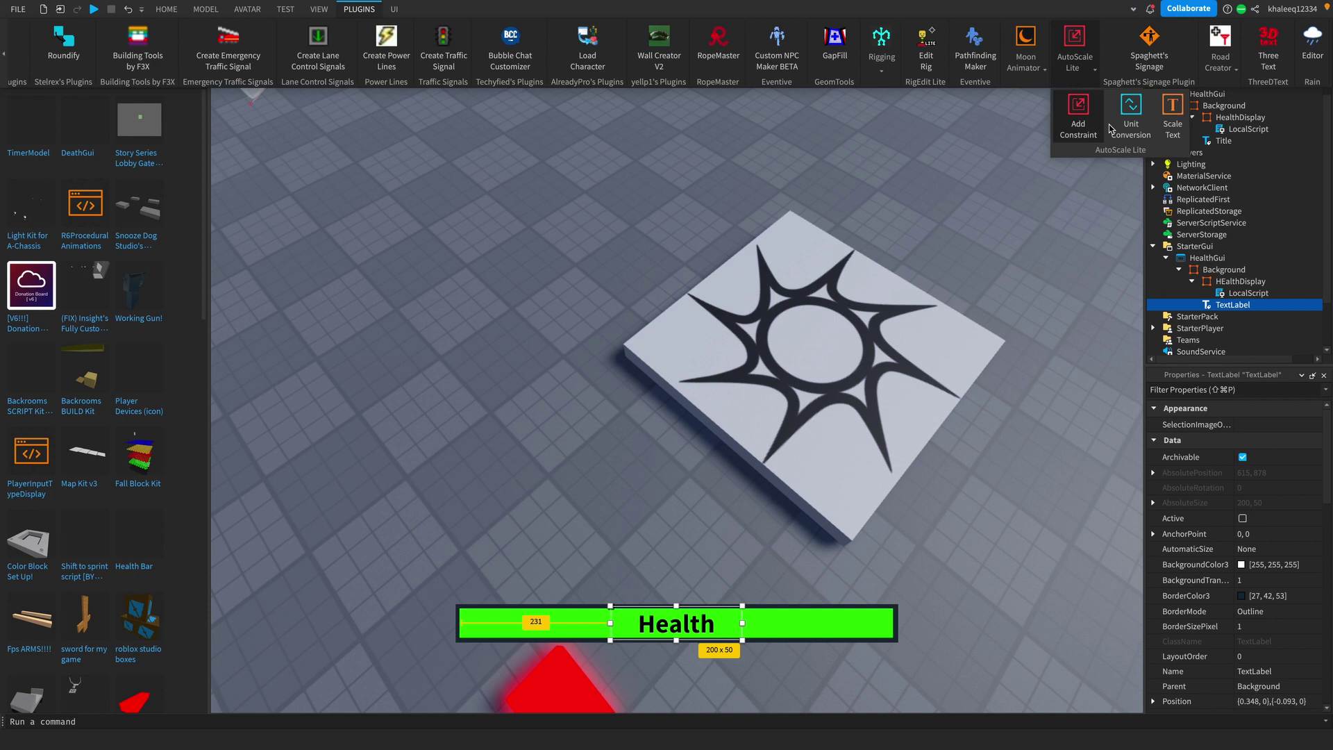
left_click(1169, 121)
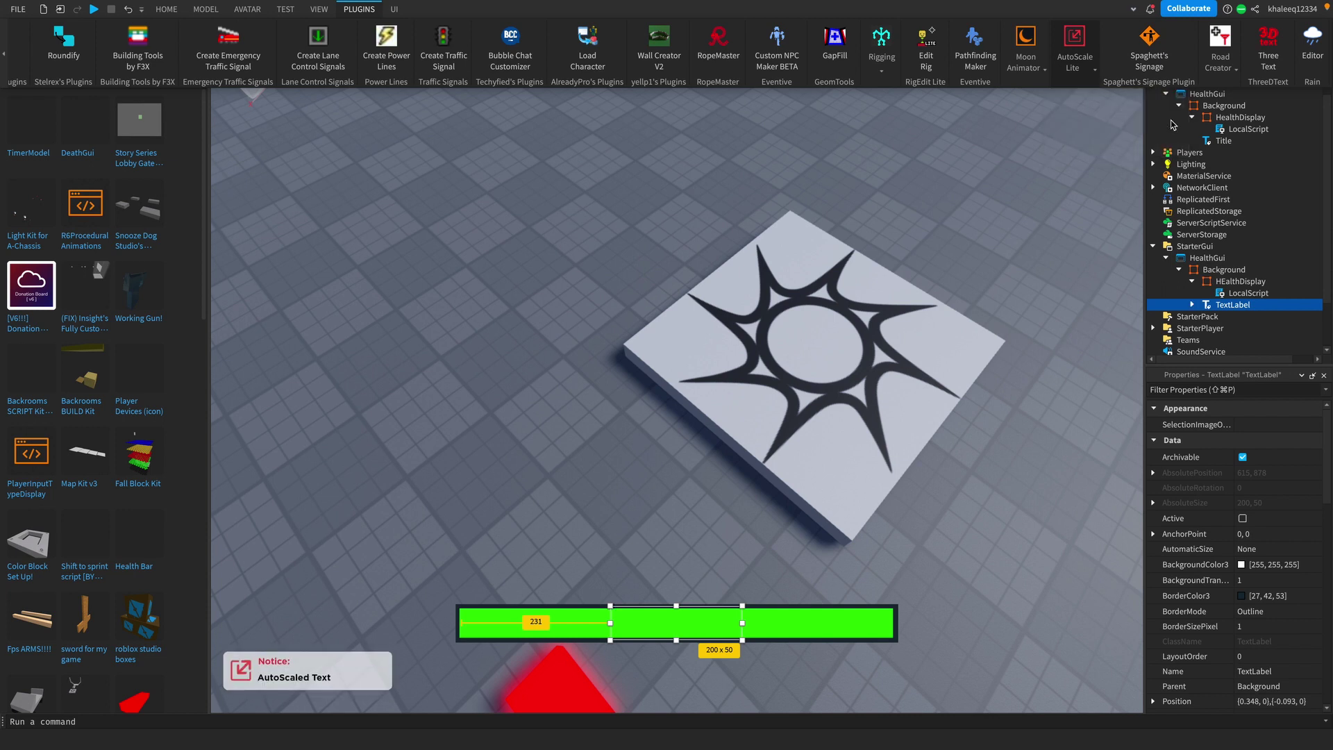
- Undo the automatic text scaling and inspect the TextLabel on the health bar
left_click(395, 508)
left_click(680, 617)
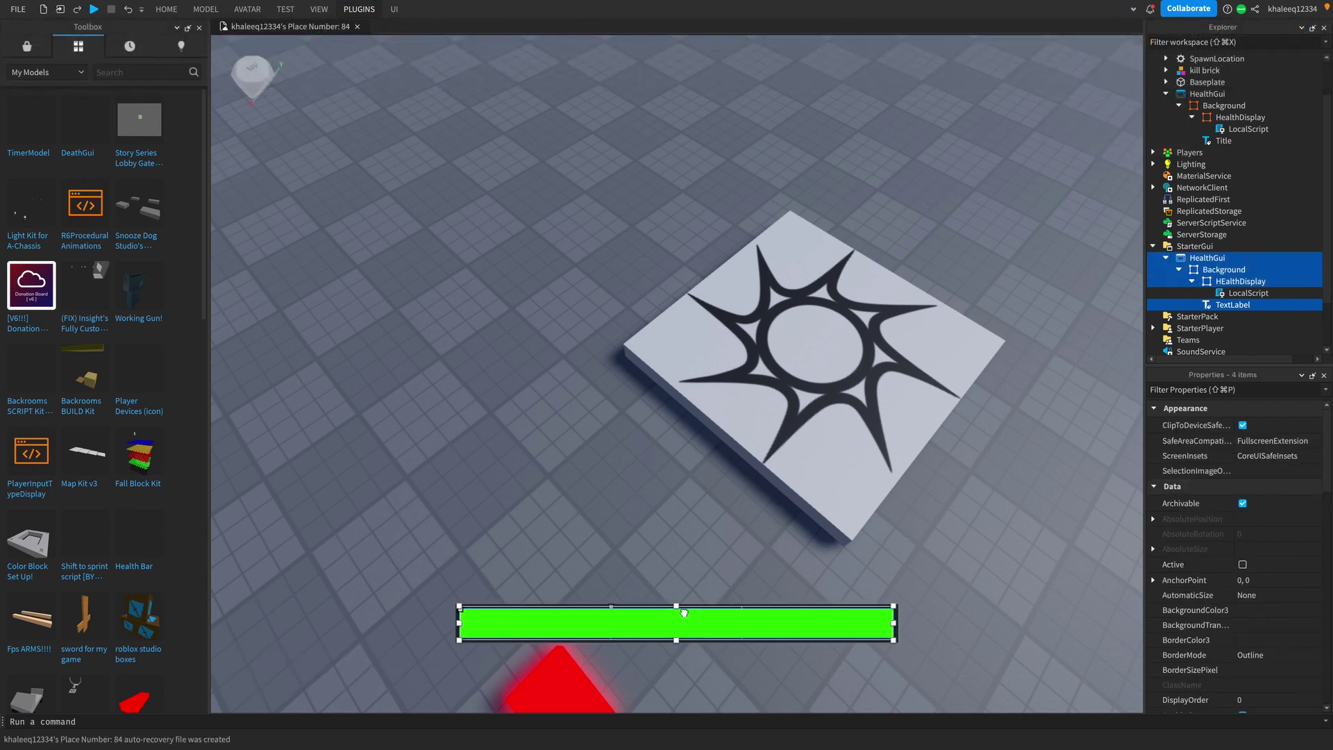
left_click(680, 515)
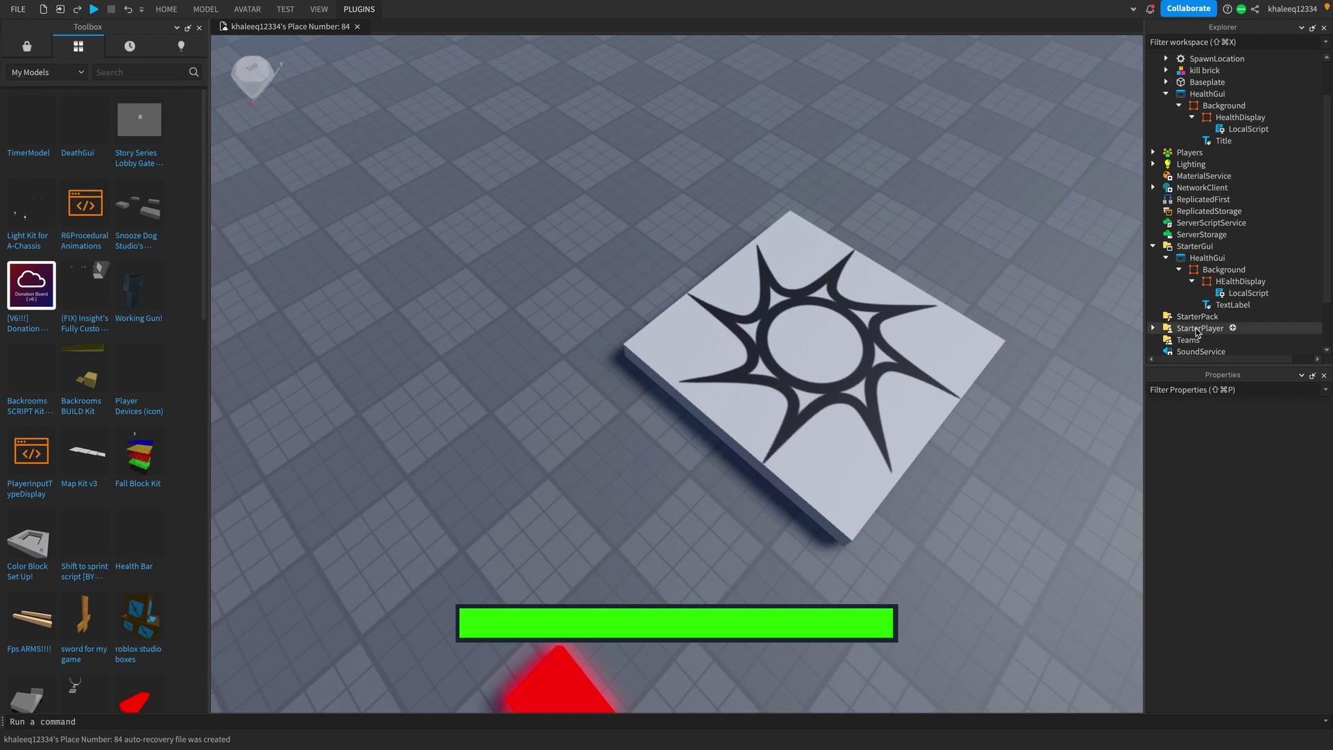
left_click(1229, 305)
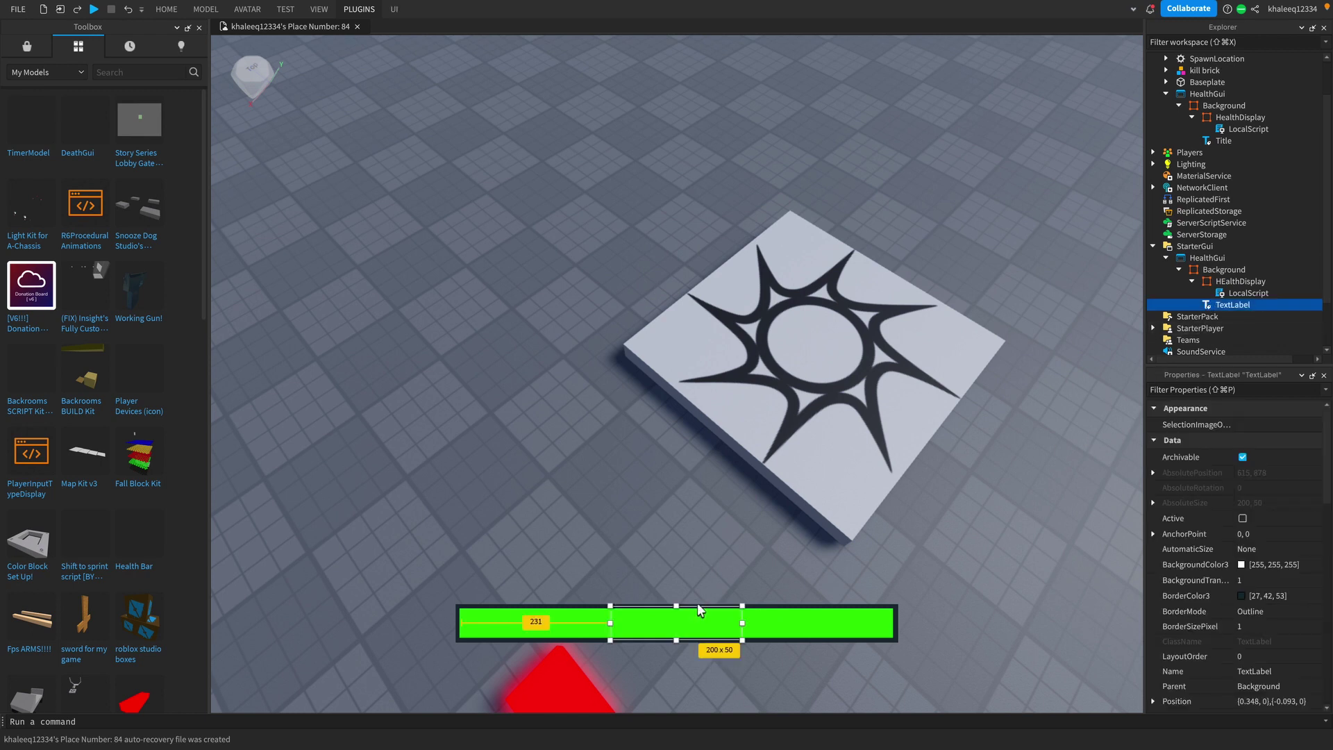
left_click(723, 564)
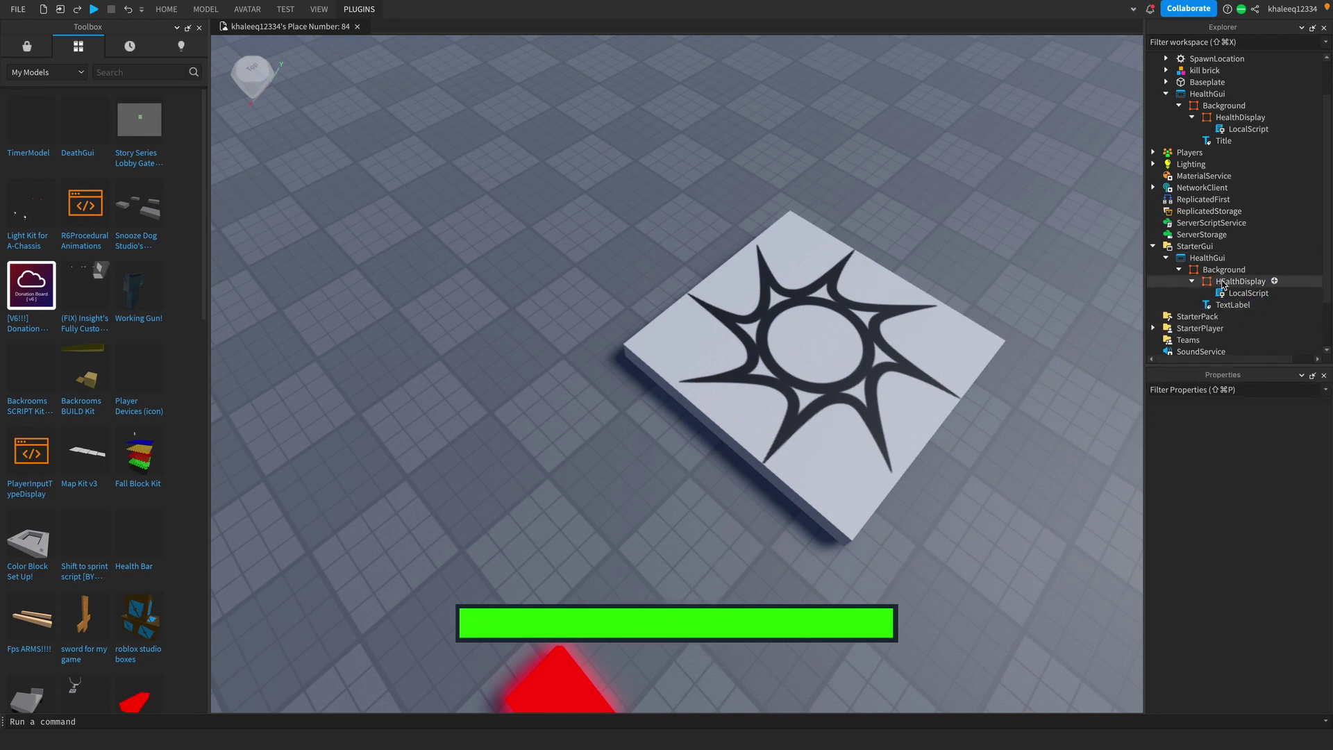
- Reparent the TextLabel to StarterGui's HealthGui and back into the Background frame to restore the Health text
left_click(1222, 281)
mouse_move(1218, 305)
left_mouse_down()
mouse_move(1222, 245)
mouse_move(1209, 293)
mouse_move(1193, 261)
left_mouse_up()
left_click(1215, 305)
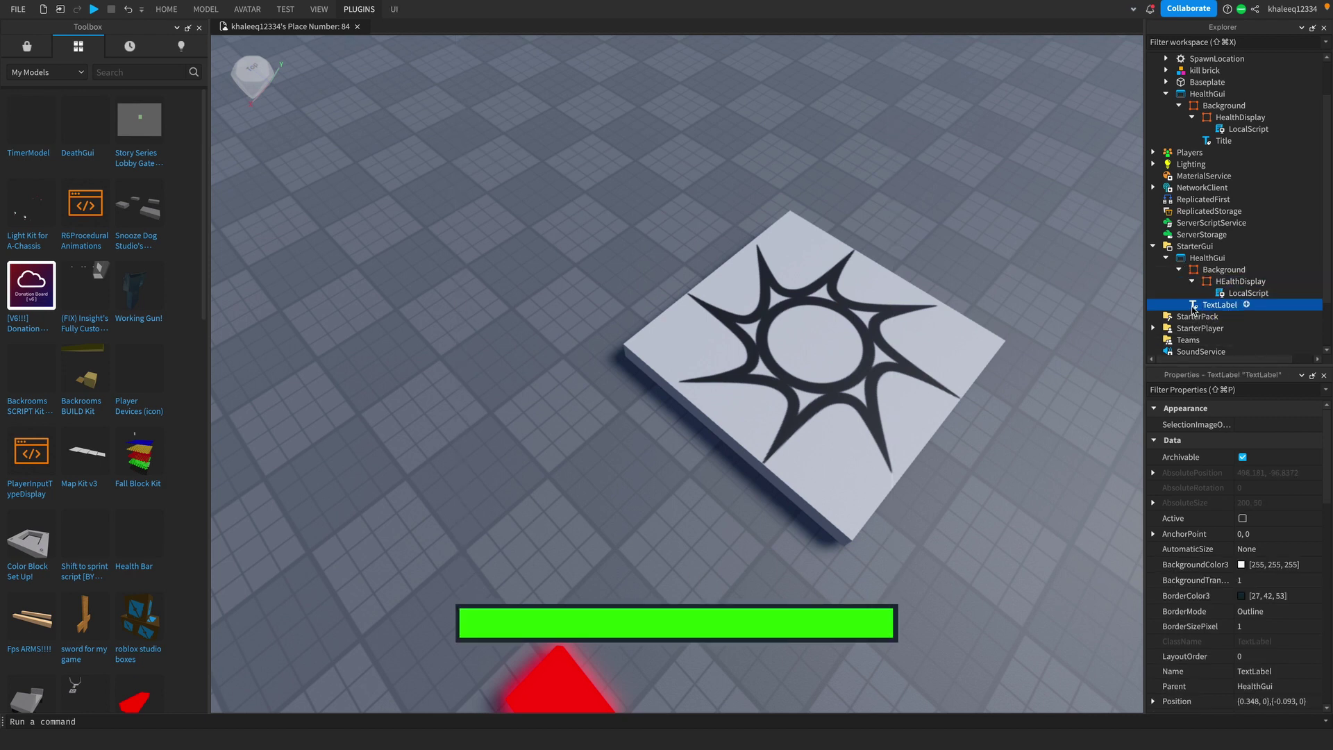
scroll(1038, 385, "down", 5)
left_click_drag(1193, 311, 1212, 281)
left_click(827, 491)
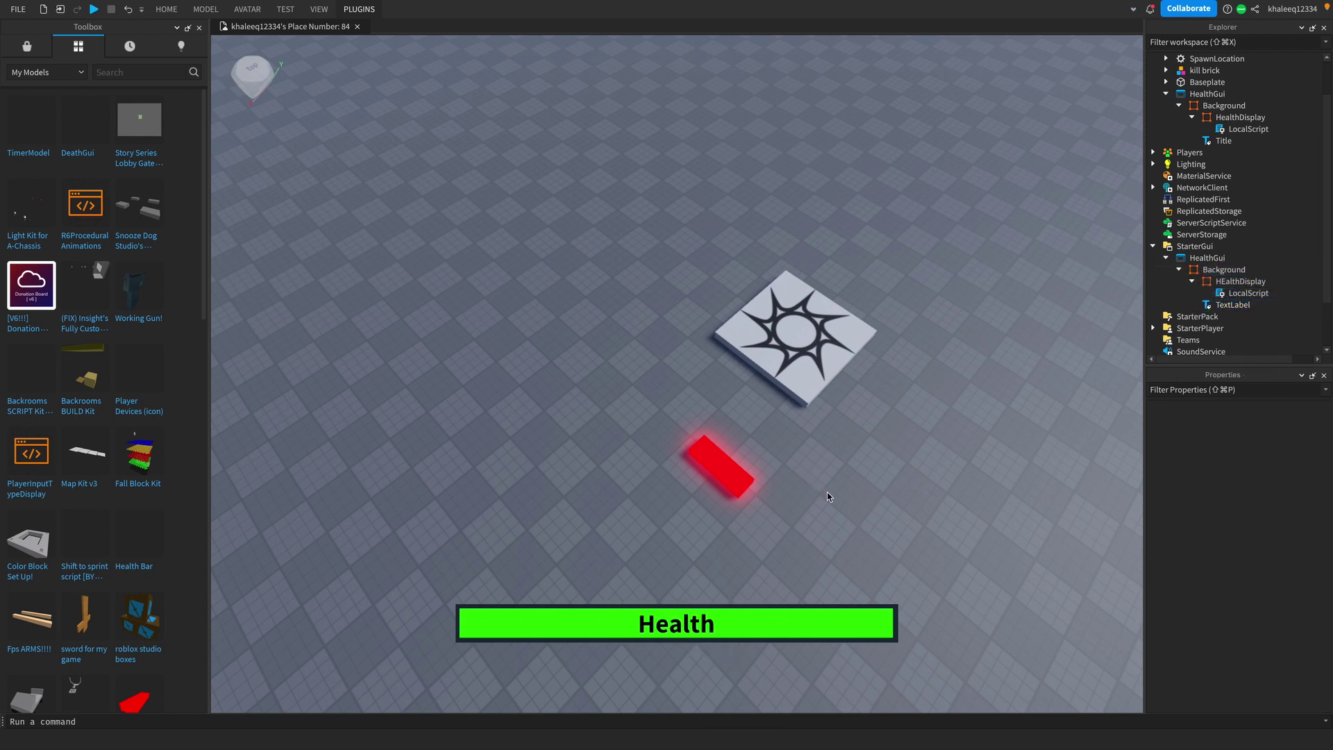
right_click_drag(831, 493, 830, 493)
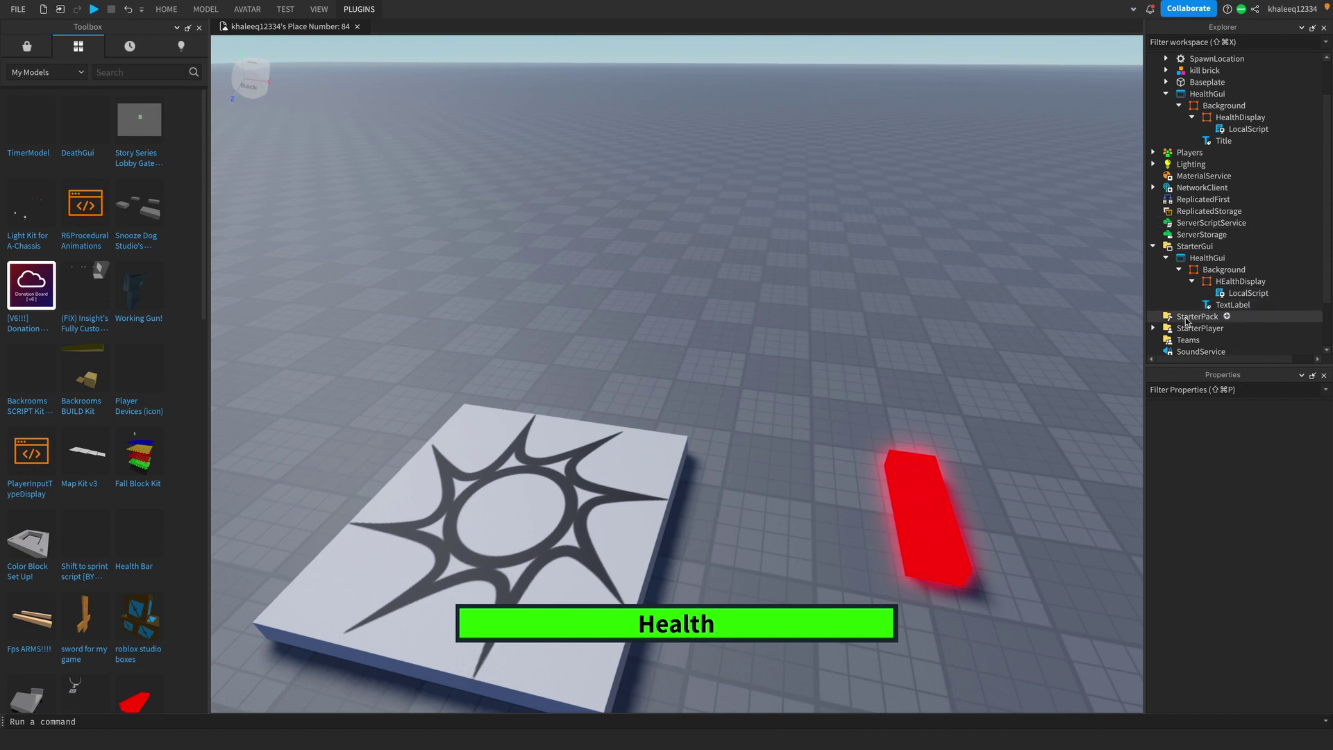
key("a")
key("w")
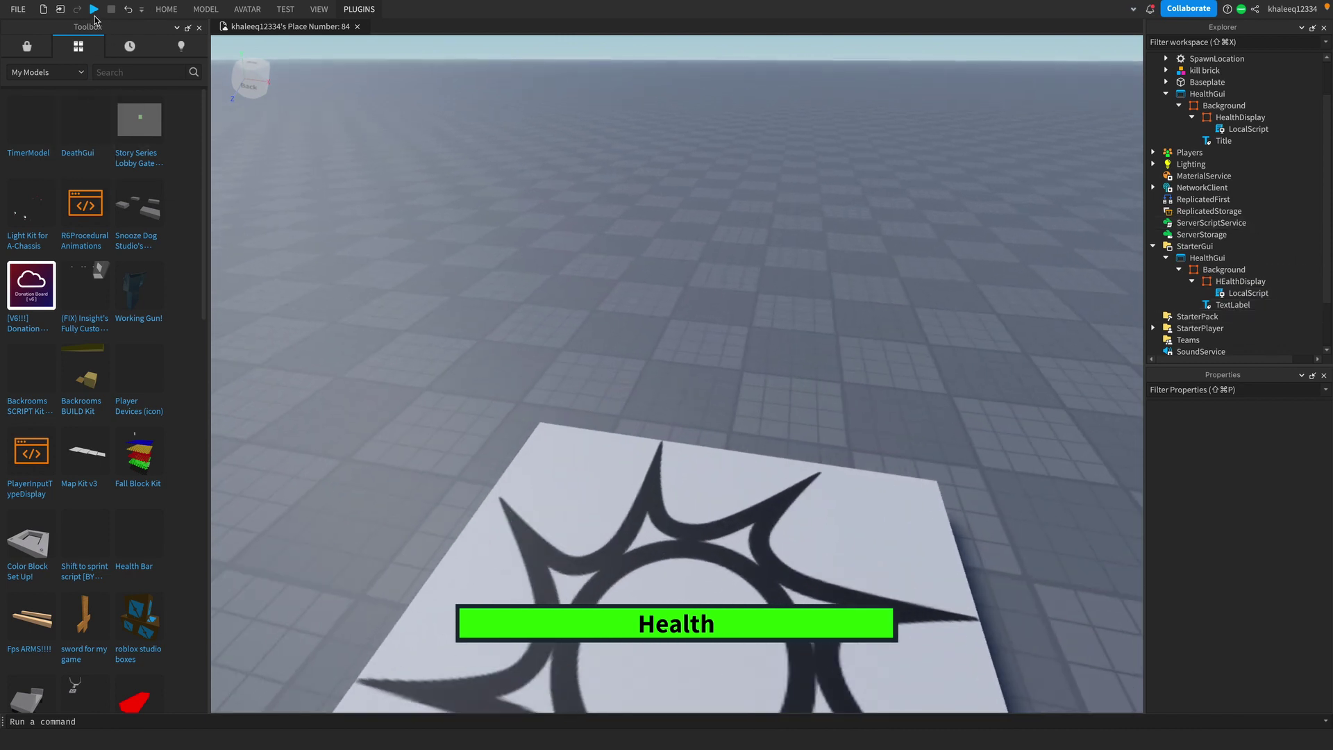